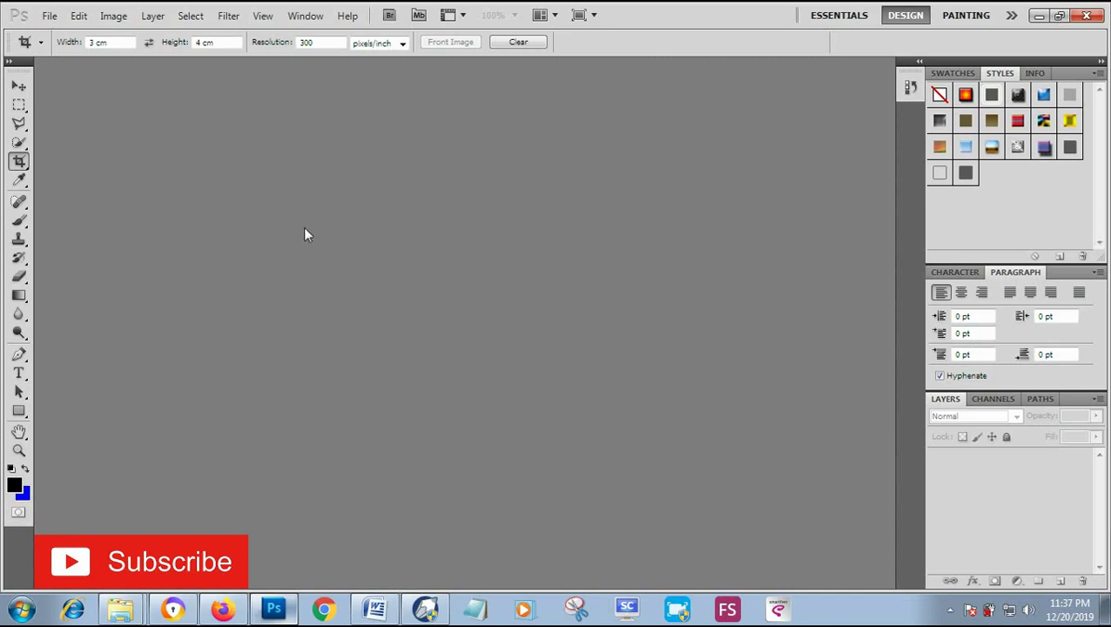
Open the white dog photo 20190110_120046.jpg from the New folder.
{"action": "left_click", "coordinate": [50, 16]}
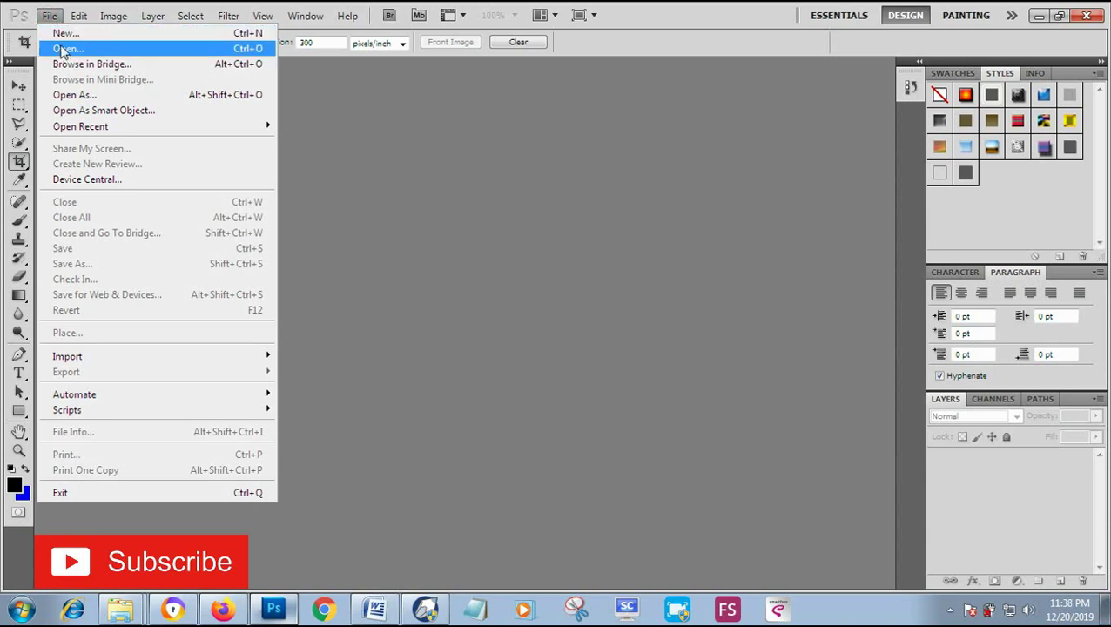
{"action": "left_click", "coordinate": [64, 51]}
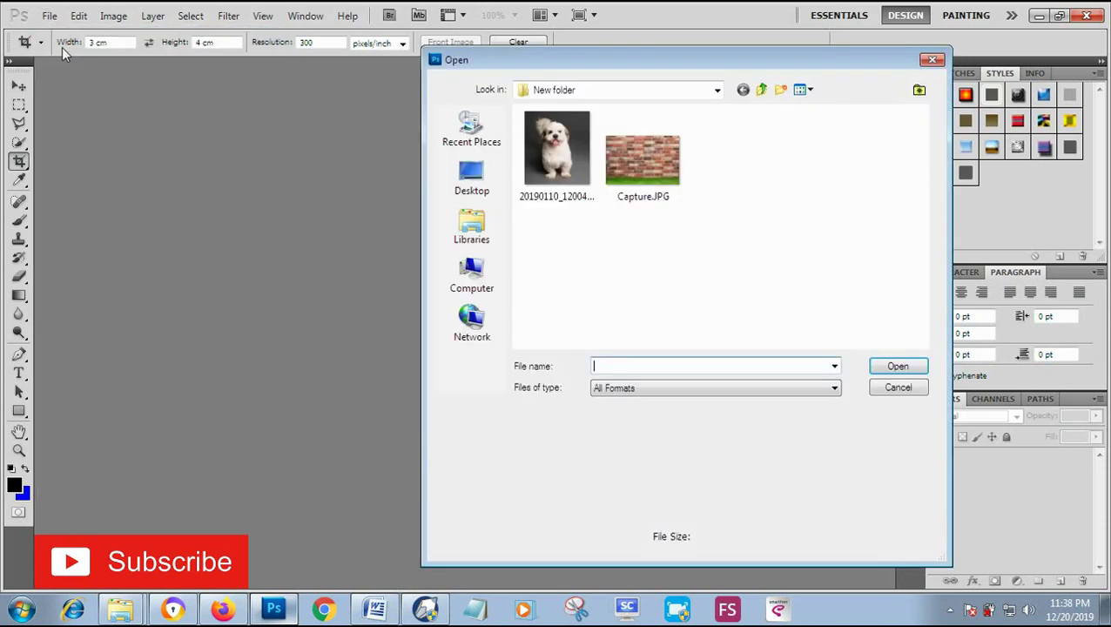
{"action": "left_click", "coordinate": [562, 165]}
{"action": "left_click", "coordinate": [904, 369]}
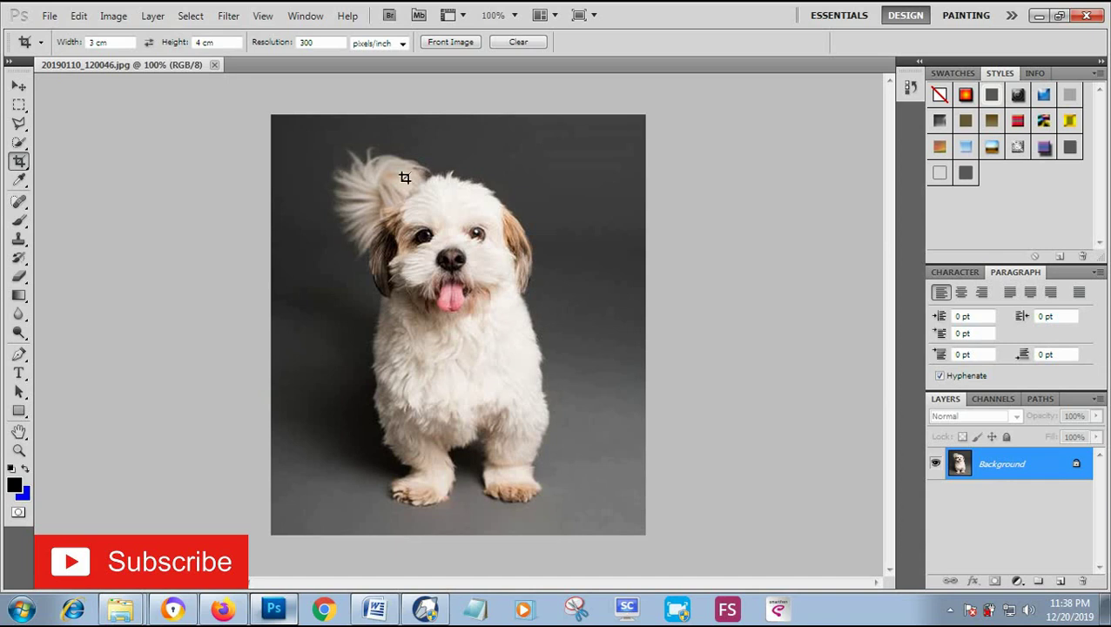
Browse the Lasso, Quick Selection and Pen tool flyouts, ending on the Quick Selection/Magic Wand choices.
{"action": "left_click", "coordinate": [19, 124]}
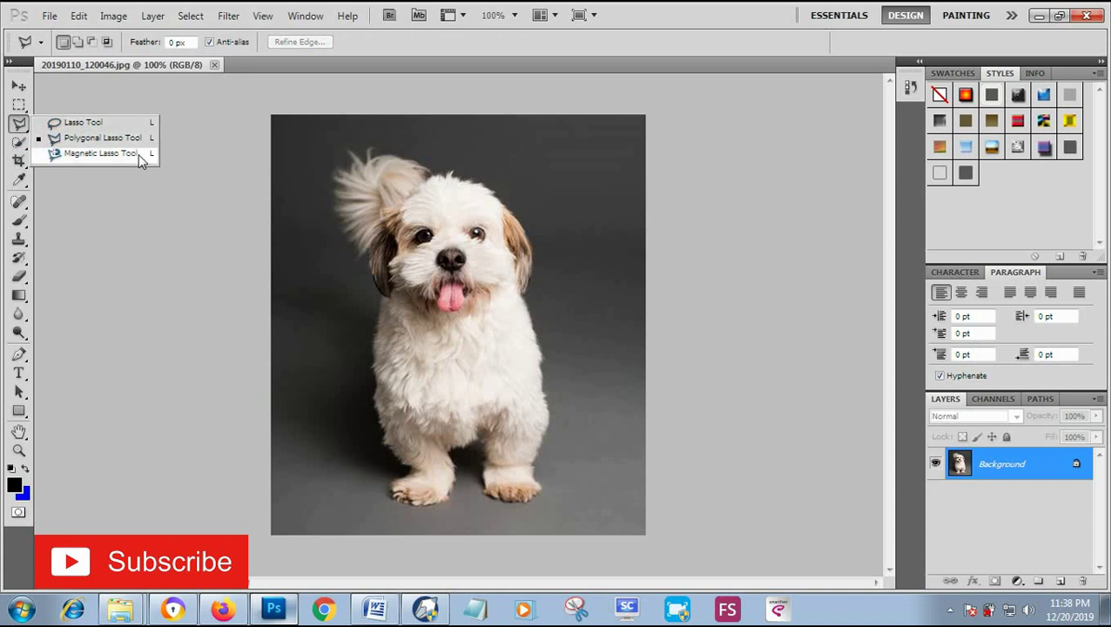
{"action": "left_click", "coordinate": [20, 146]}
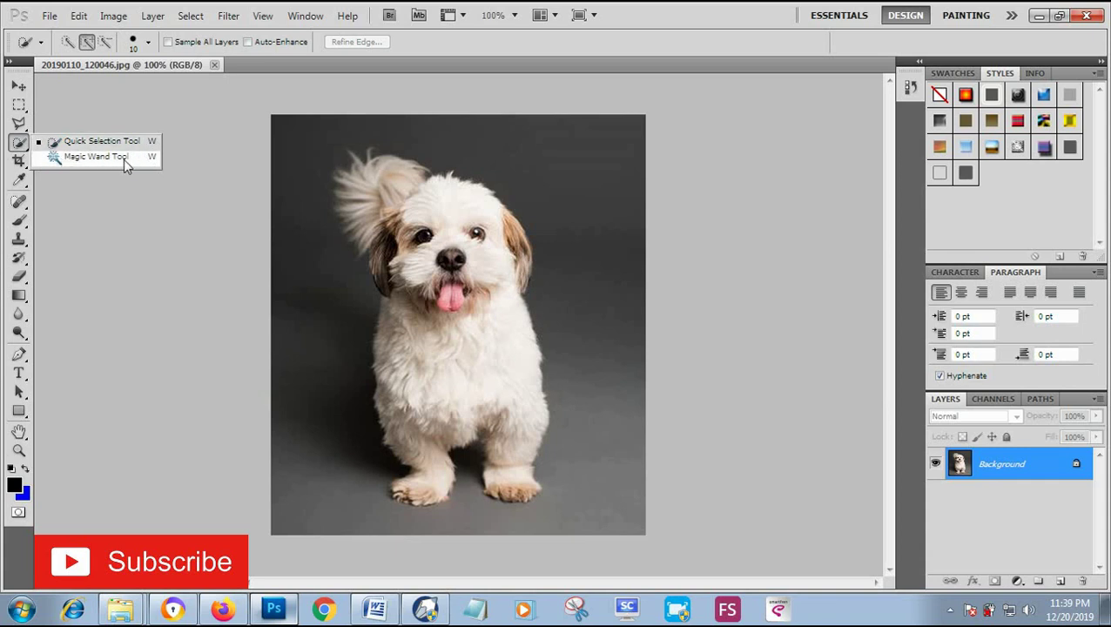
{"action": "left_click", "coordinate": [19, 356]}
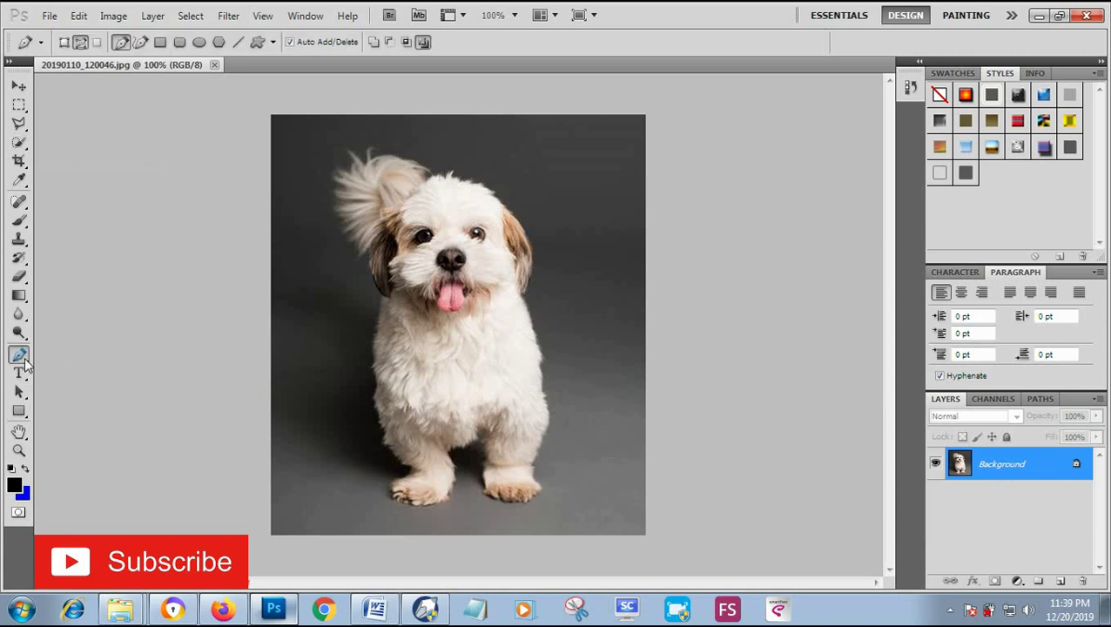
{"action": "right_click", "coordinate": [24, 361]}
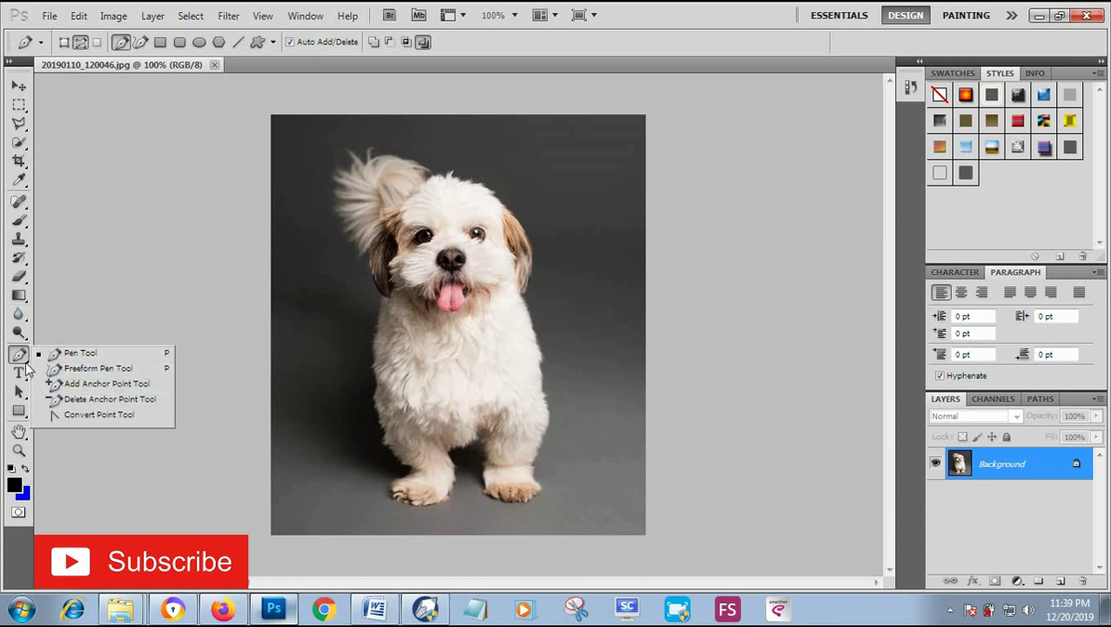
{"action": "left_click", "coordinate": [19, 143]}
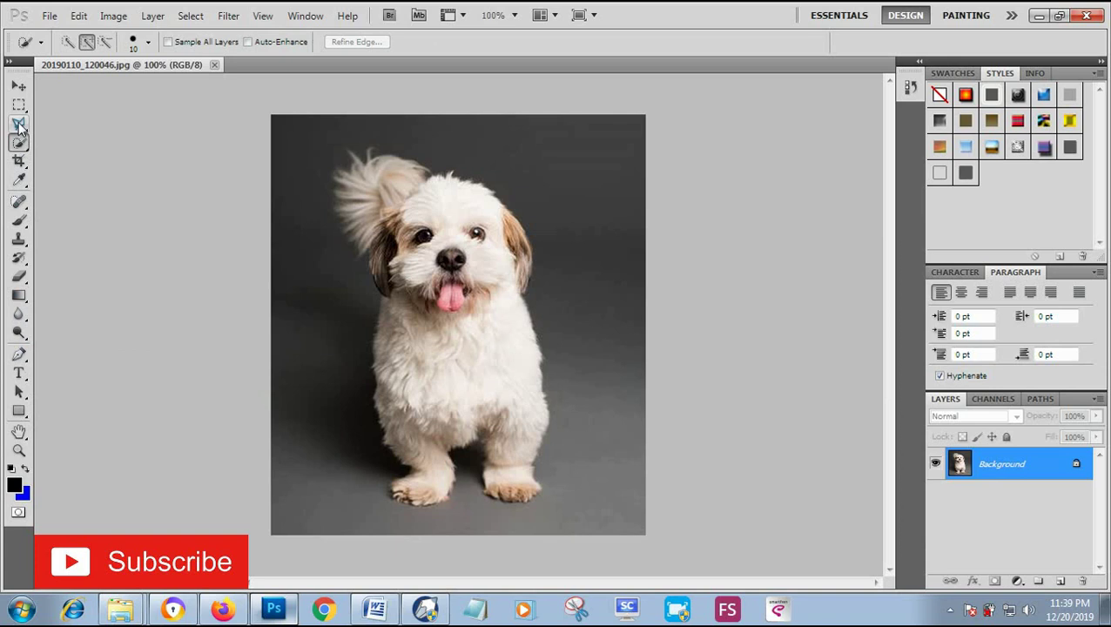
{"action": "left_click", "coordinate": [19, 125]}
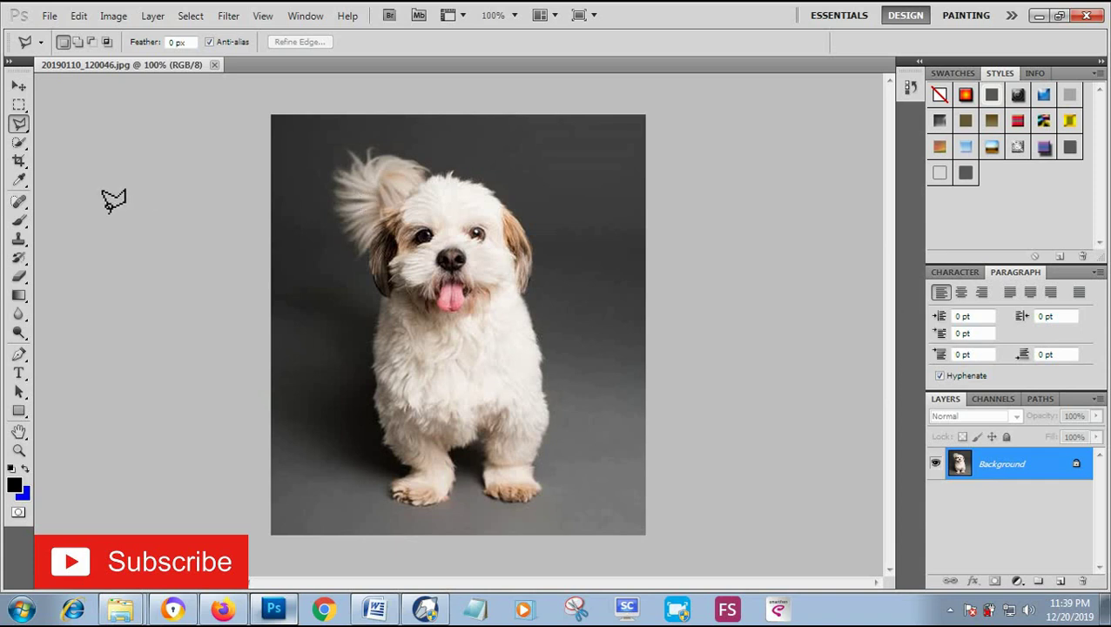
{"action": "left_click", "coordinate": [18, 142]}
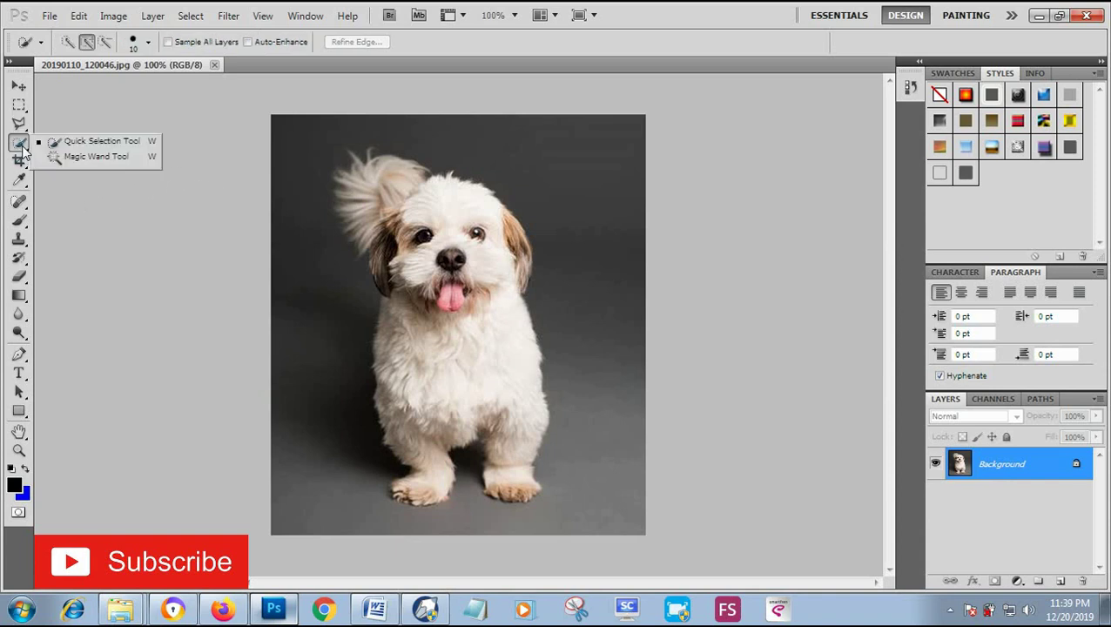
Use the Magic Wand in Add mode to select the grey background, floor, shadows, and dark chin and ear areas.
{"action": "left_click", "coordinate": [130, 158]}
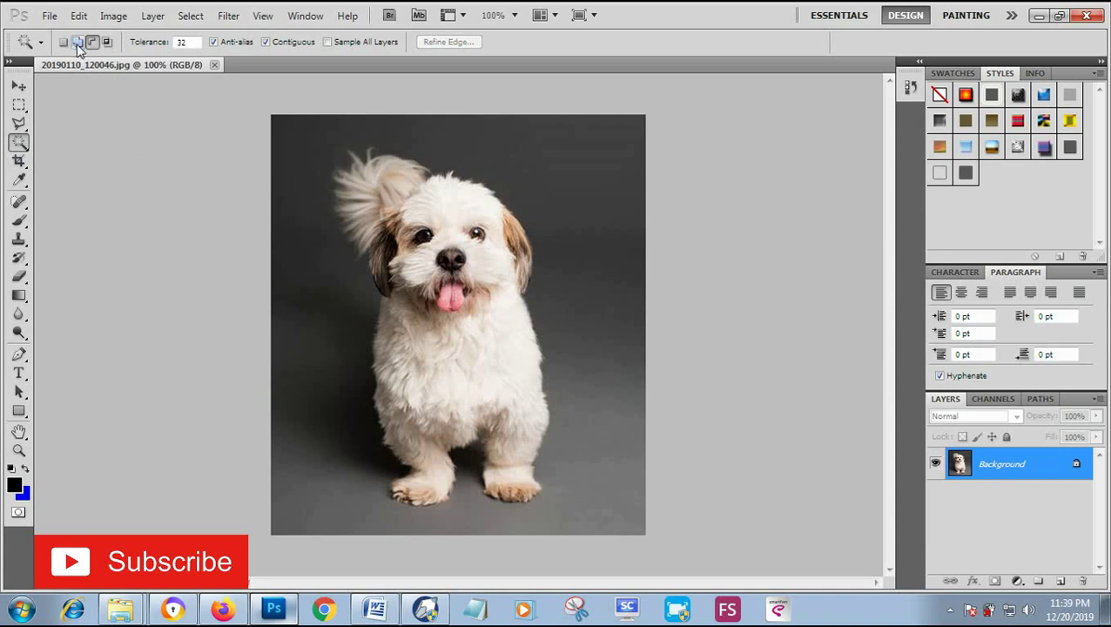
{"action": "left_click", "coordinate": [78, 44]}
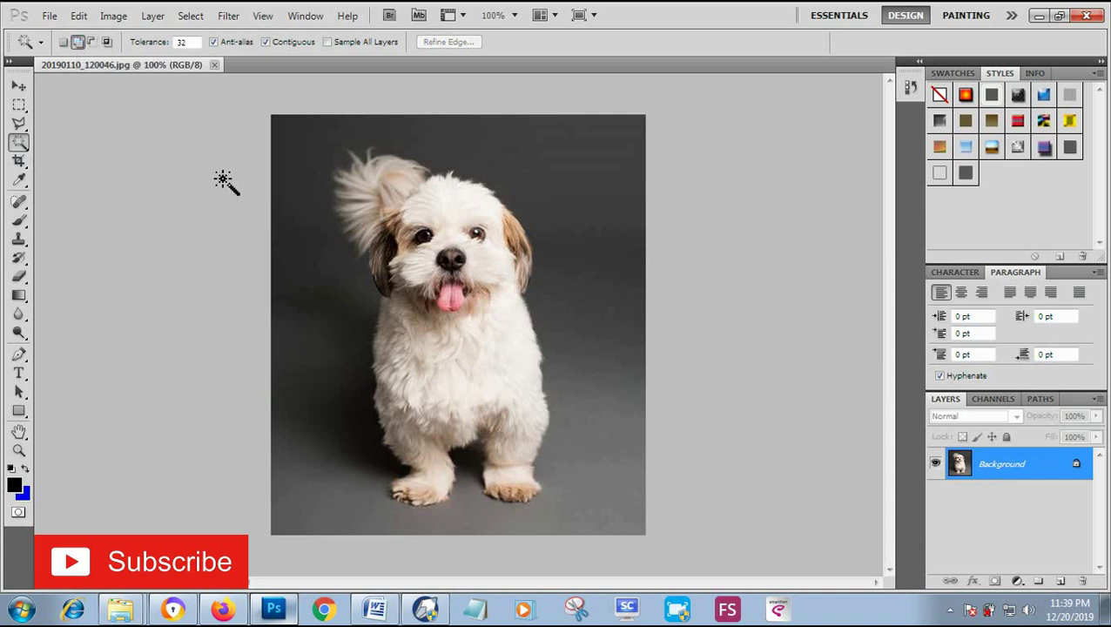
{"action": "left_click", "coordinate": [593, 188]}
{"action": "left_click", "coordinate": [637, 406]}
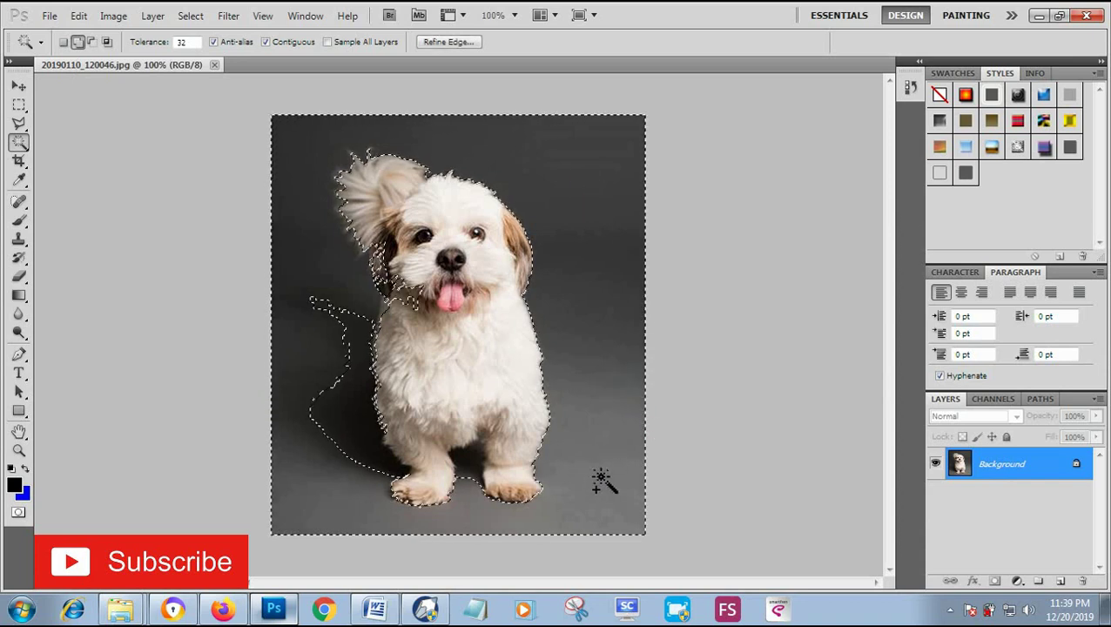
{"action": "left_click", "coordinate": [340, 450]}
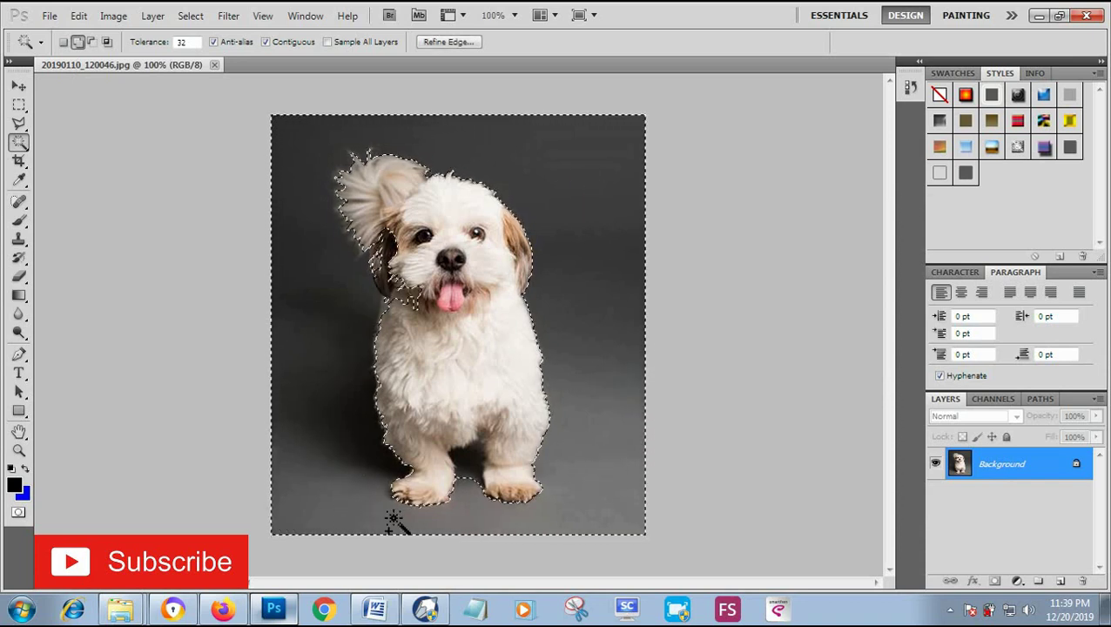
{"action": "left_click", "coordinate": [465, 475]}
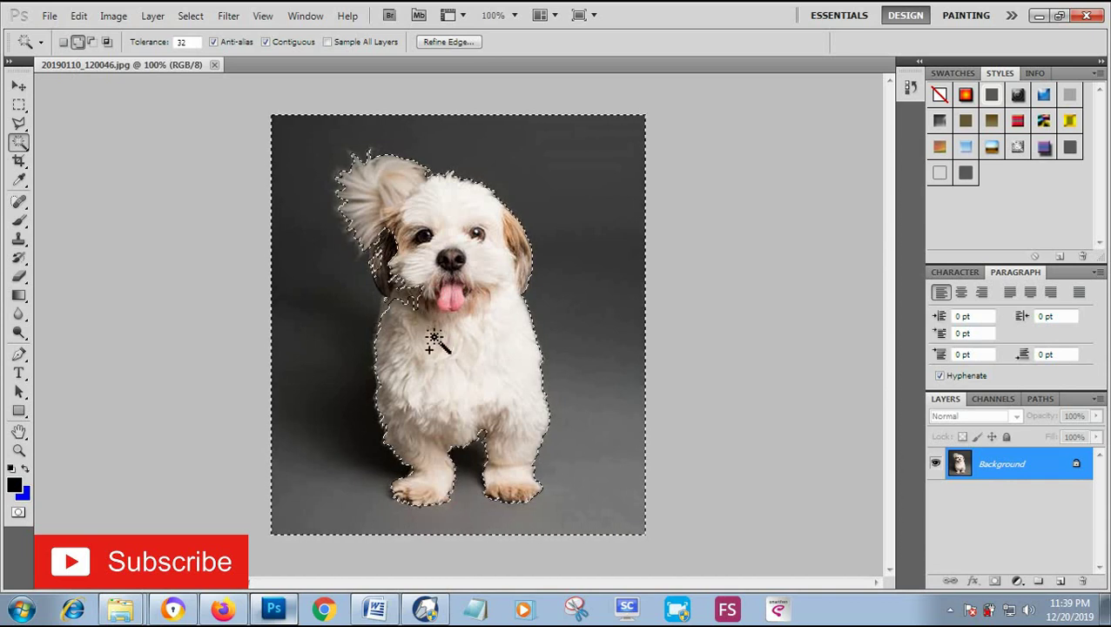
{"action": "left_click", "coordinate": [394, 292], "text": "shift"}
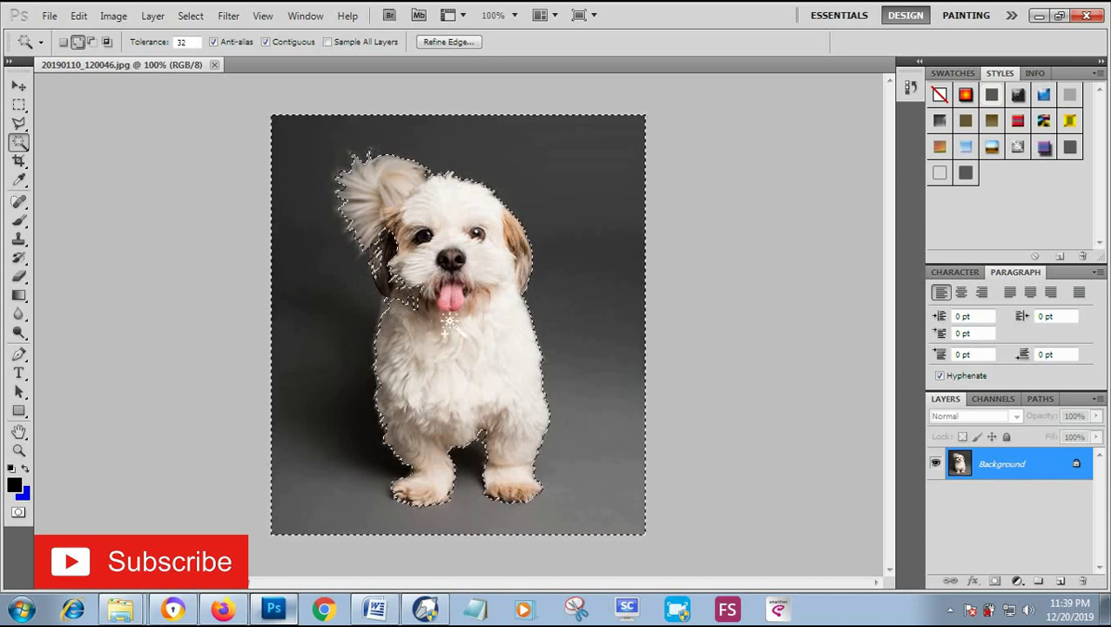
{"action": "left_click", "coordinate": [381, 252], "text": "shift"}
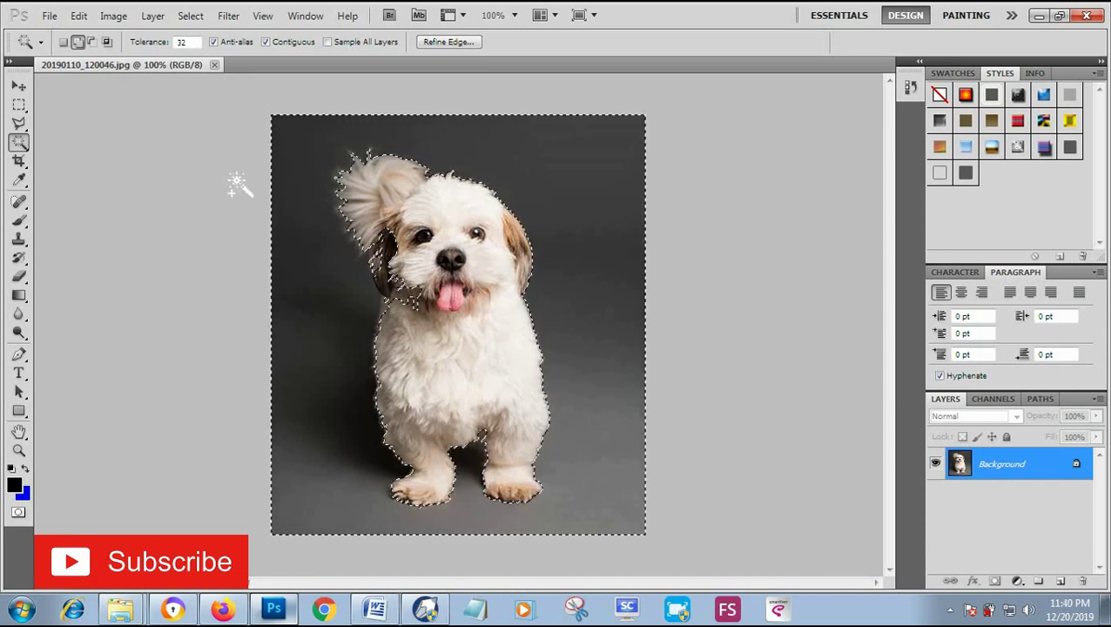
Switch to the Quick Selection tool in Subtract from selection mode.
{"action": "right_click", "coordinate": [19, 144]}
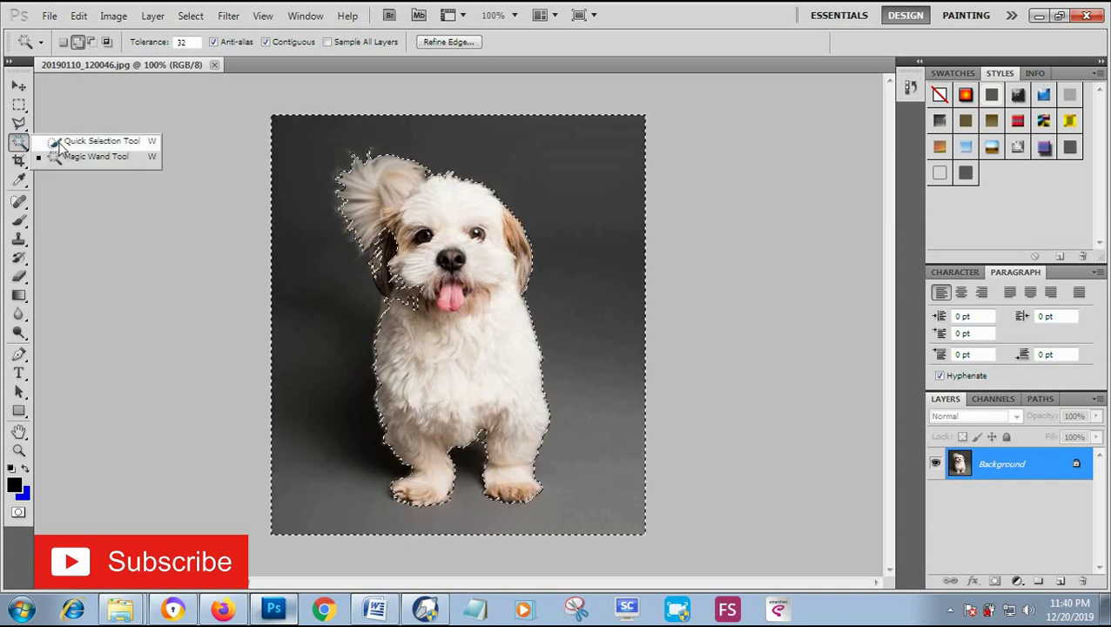
{"action": "left_click", "coordinate": [114, 145]}
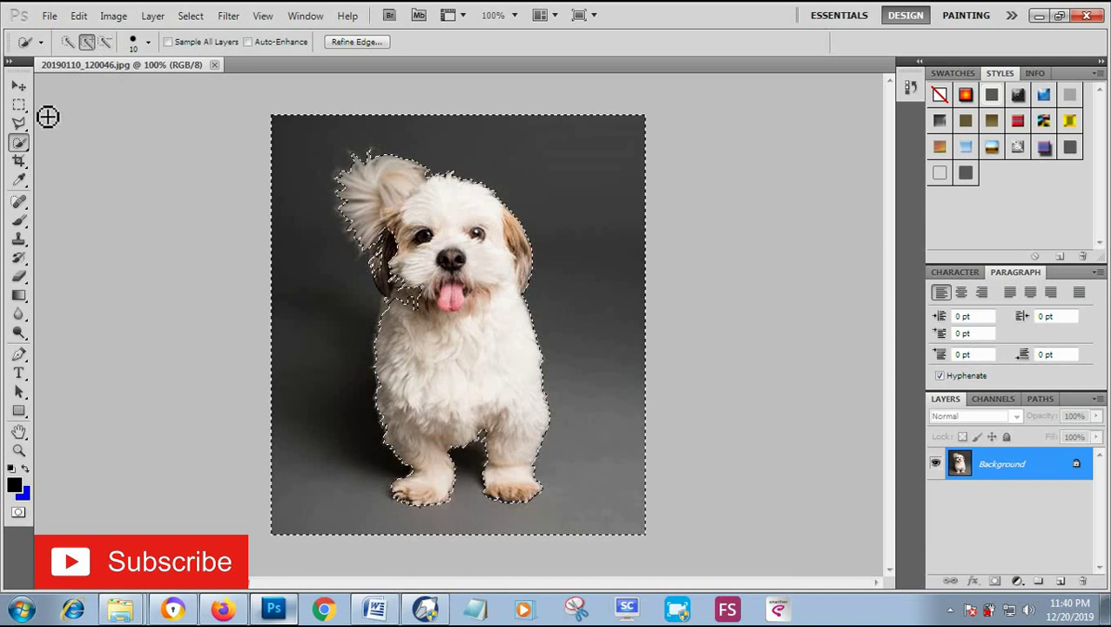
{"action": "right_click", "coordinate": [19, 143]}
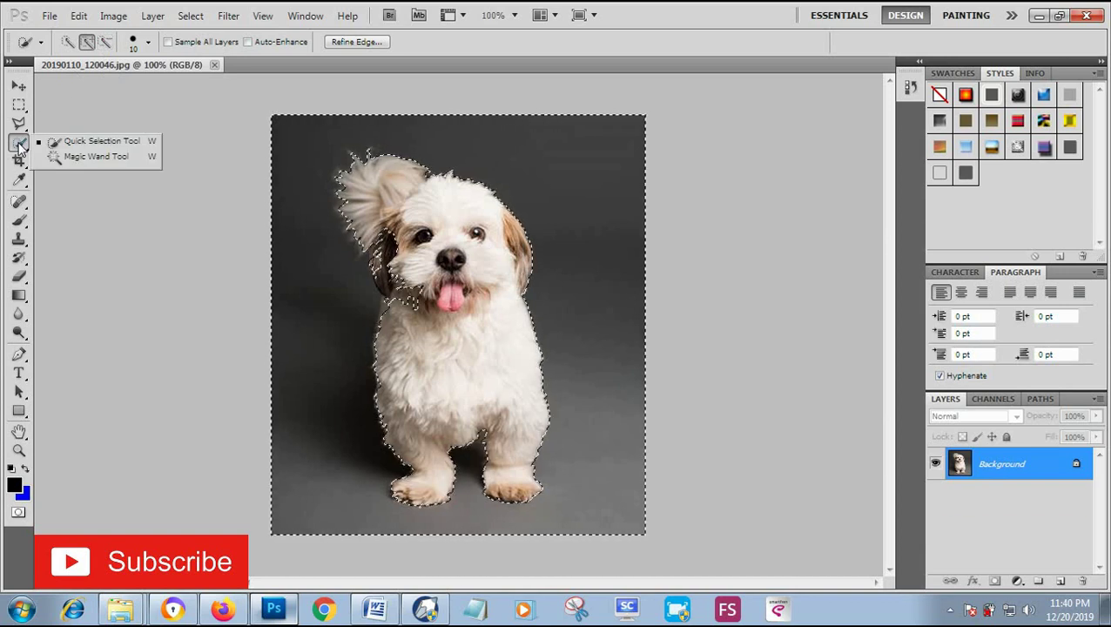
{"action": "left_click", "coordinate": [100, 142]}
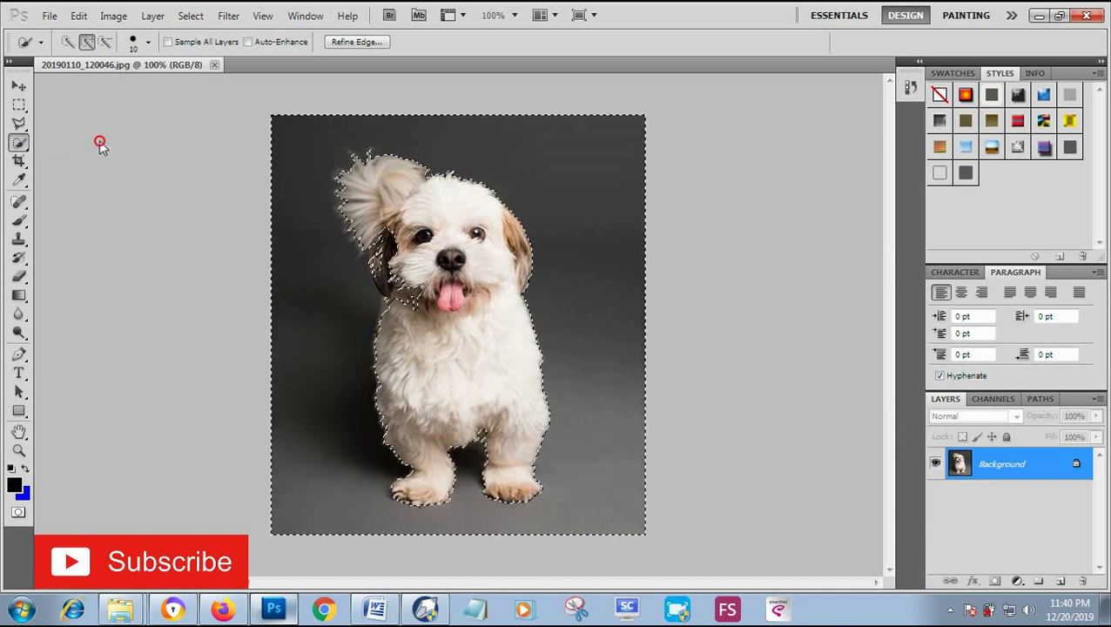
{"action": "left_click", "coordinate": [105, 43]}
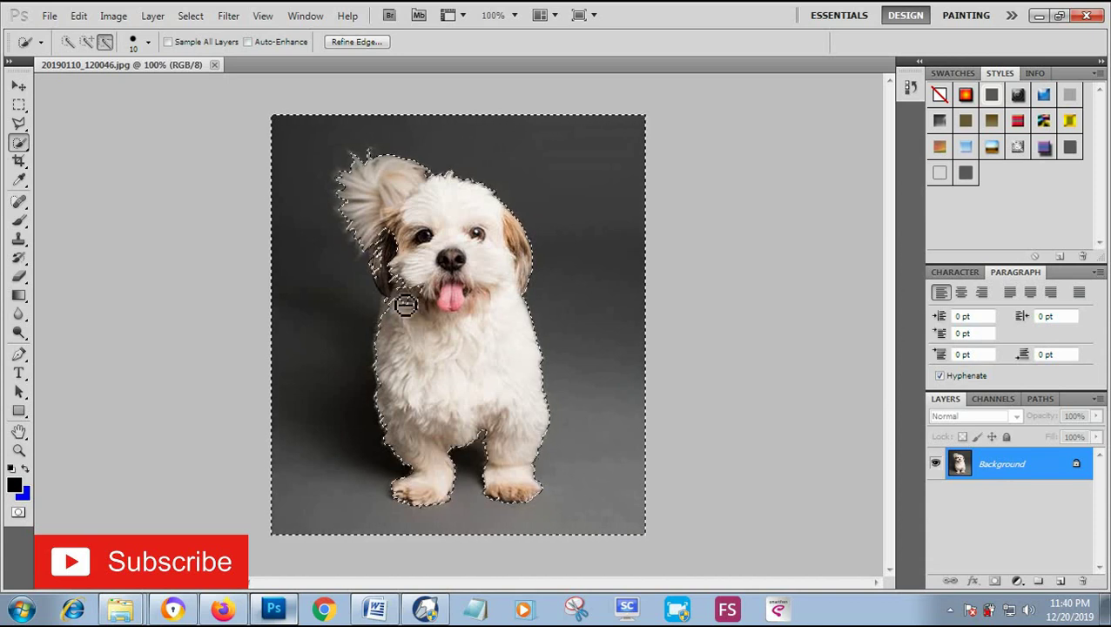
Brush the selection off the dark neck fur and the ear's left, top and top-left edges.
{"action": "left_click_drag", "start_coordinate": [405, 310], "coordinate": [398, 289]}
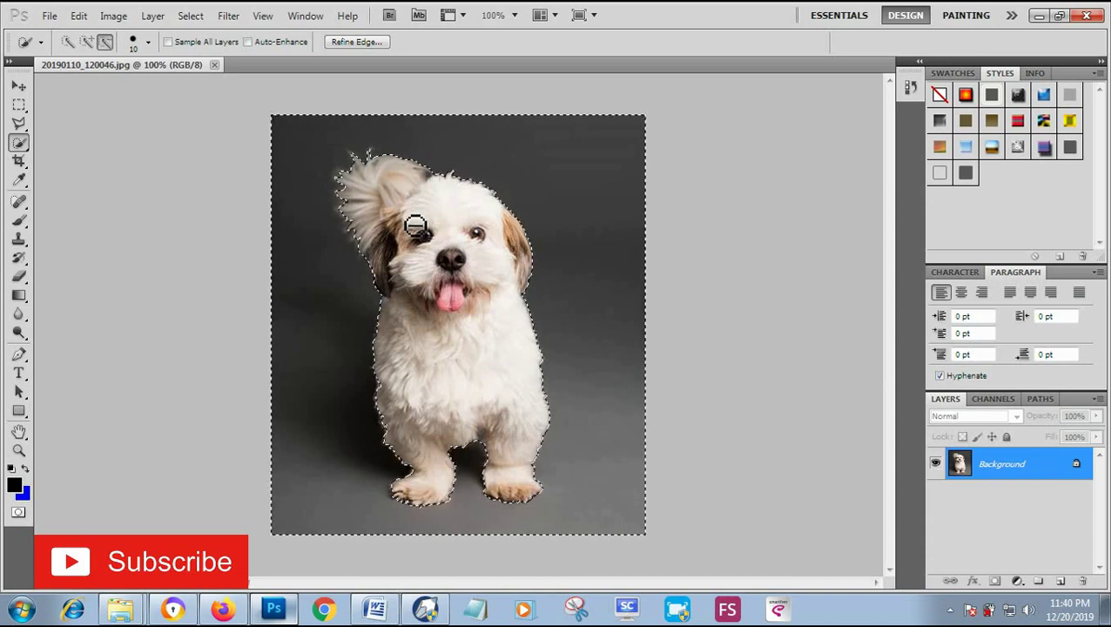
{"action": "left_click", "coordinate": [350, 207]}
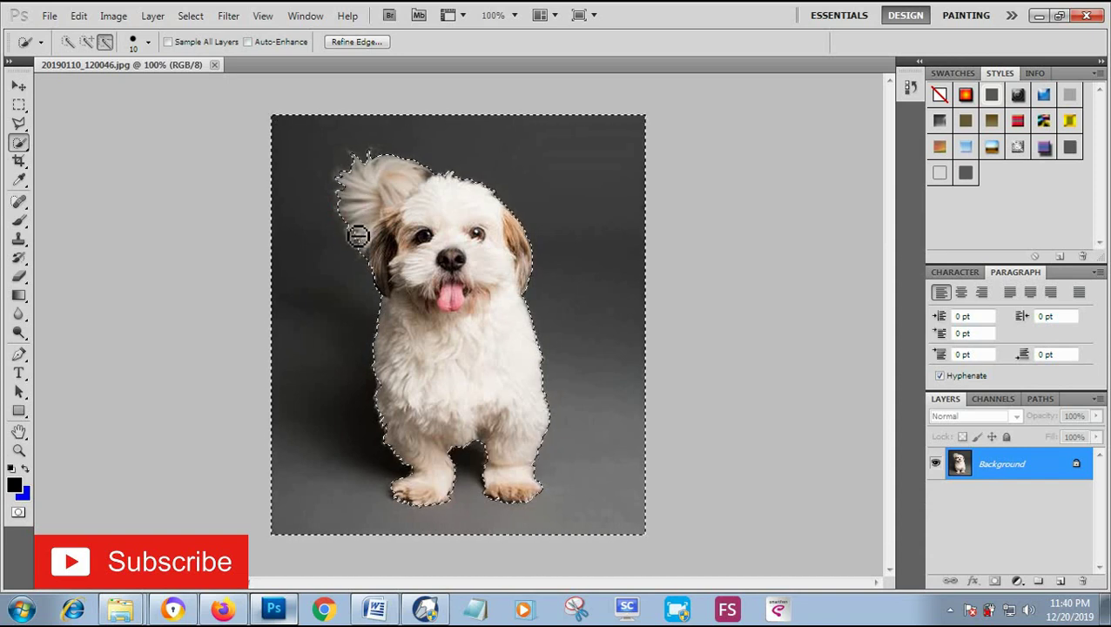
{"action": "left_click_drag", "start_coordinate": [361, 236], "coordinate": [357, 188]}
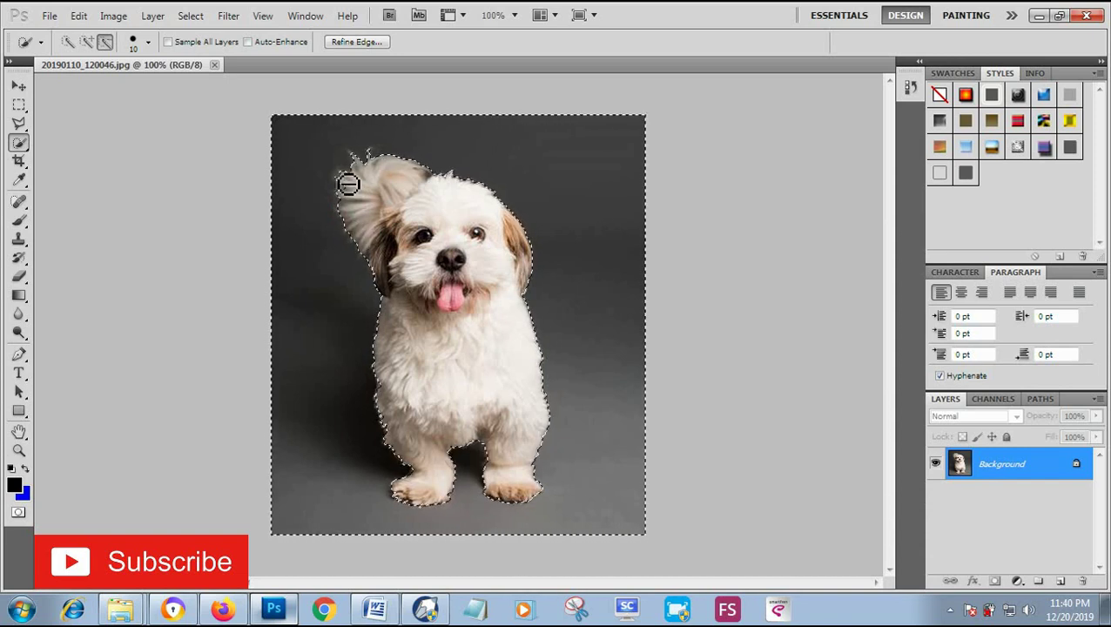
{"action": "left_click_drag", "start_coordinate": [357, 181], "coordinate": [433, 186]}
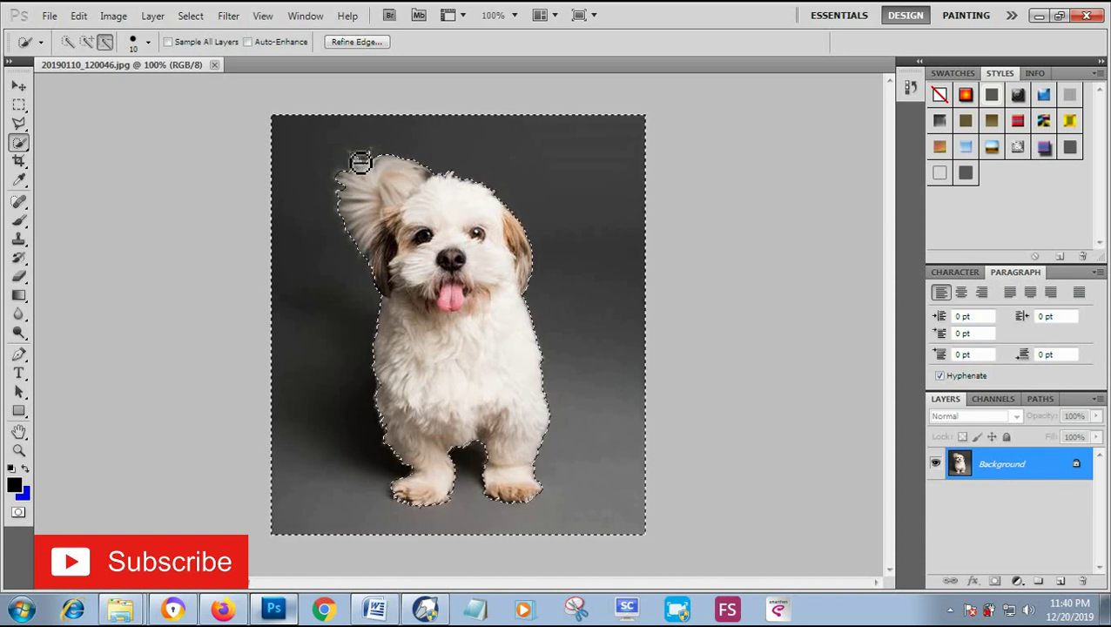
{"action": "left_click_drag", "start_coordinate": [365, 175], "coordinate": [371, 186]}
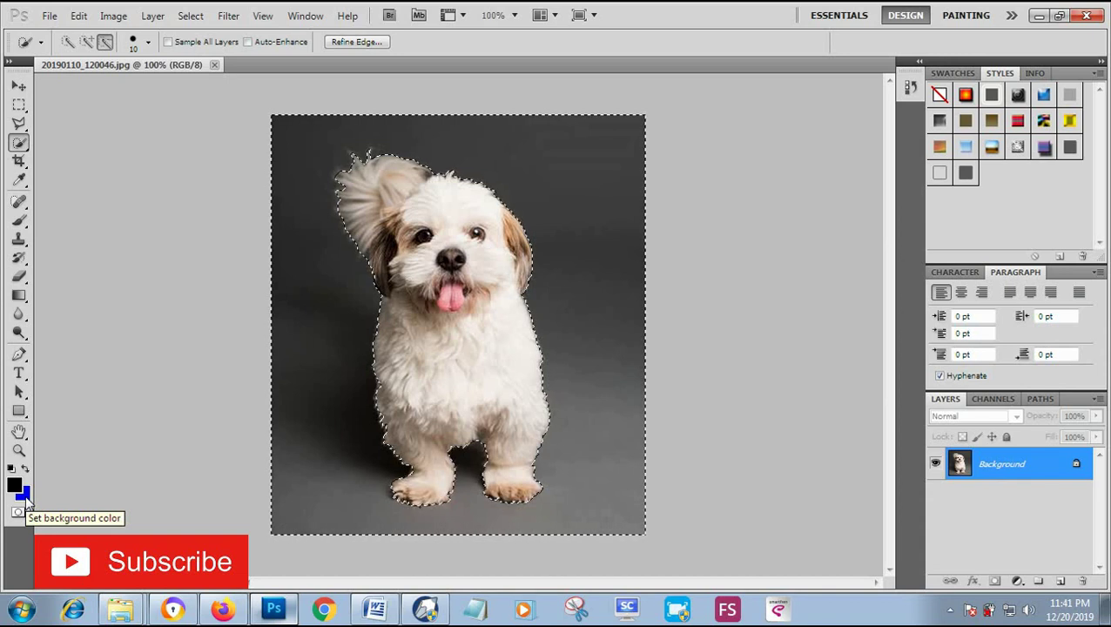
Set the background colour to red (f60006).
{"action": "left_click", "coordinate": [22, 495]}
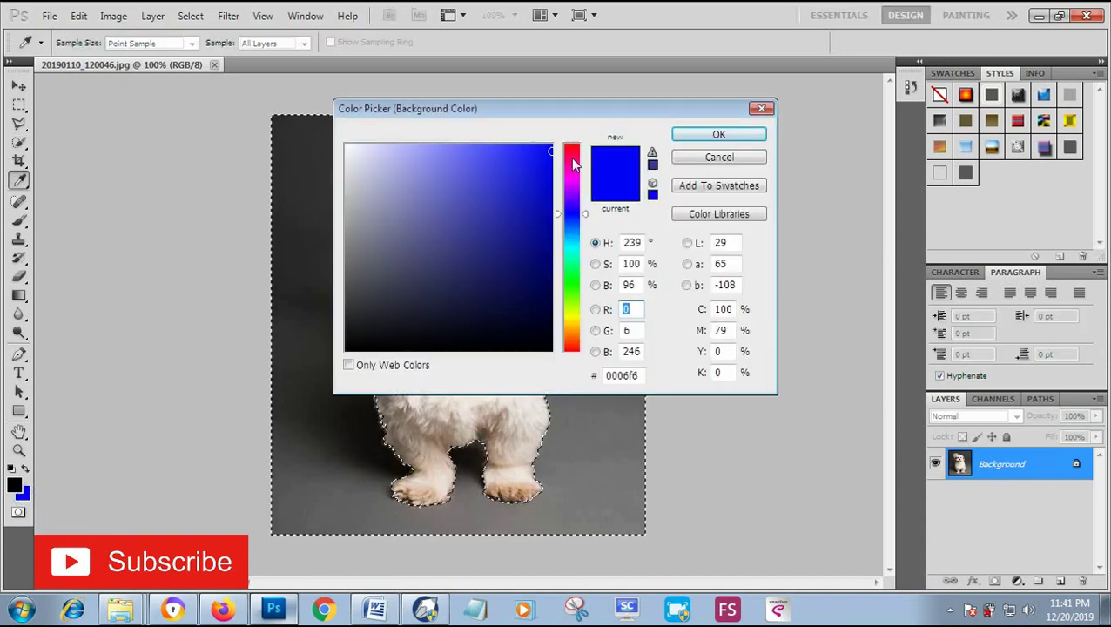
{"action": "left_click_drag", "start_coordinate": [573, 165], "coordinate": [581, 150]}
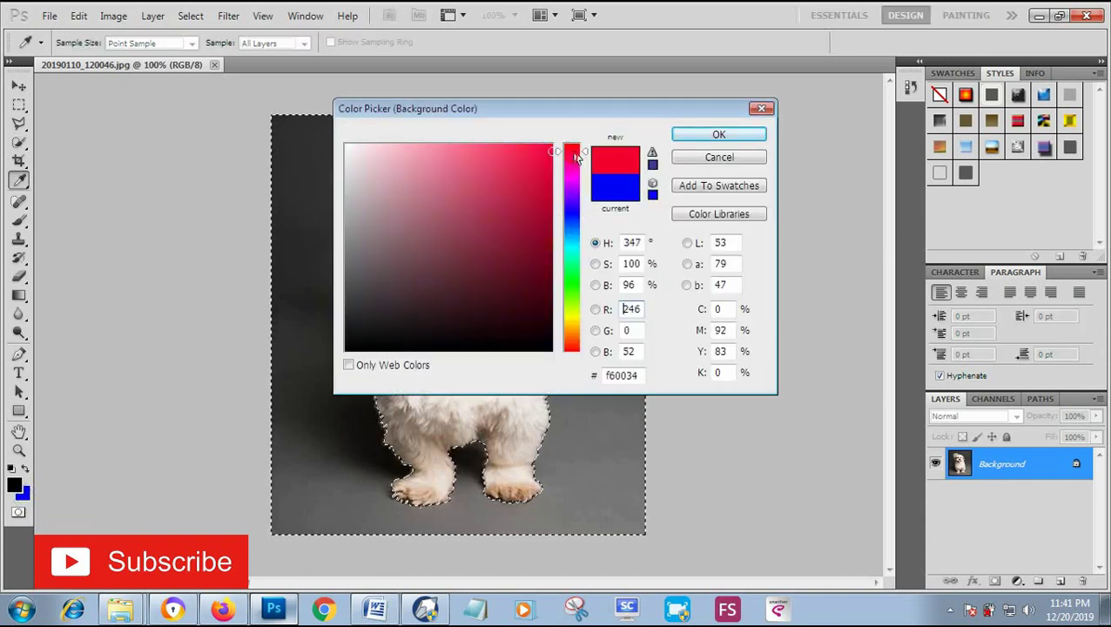
{"action": "left_click", "coordinate": [716, 133]}
{"action": "key", "text": "w"}
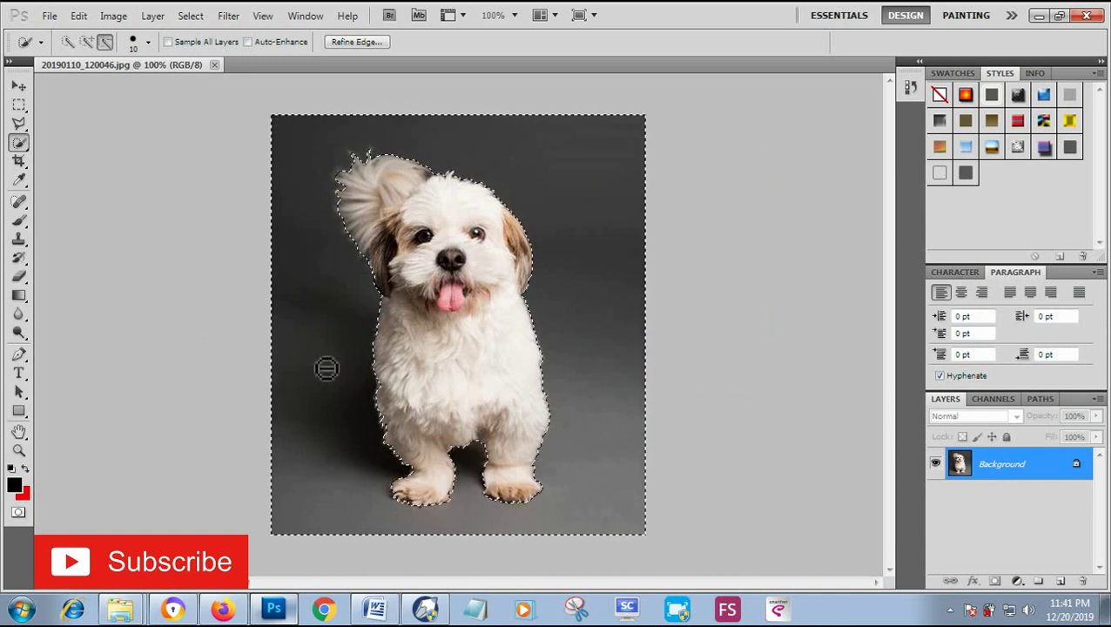
Fill the selection around the dog with the background colour.
{"action": "key", "text": "shift+F5"}
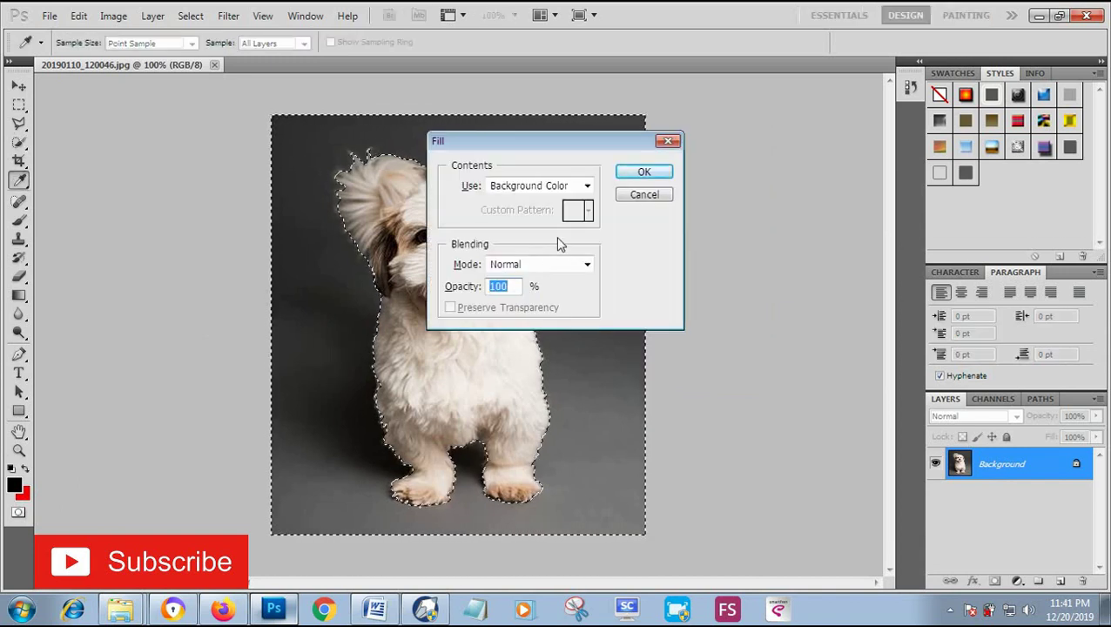
{"action": "left_click", "coordinate": [586, 185]}
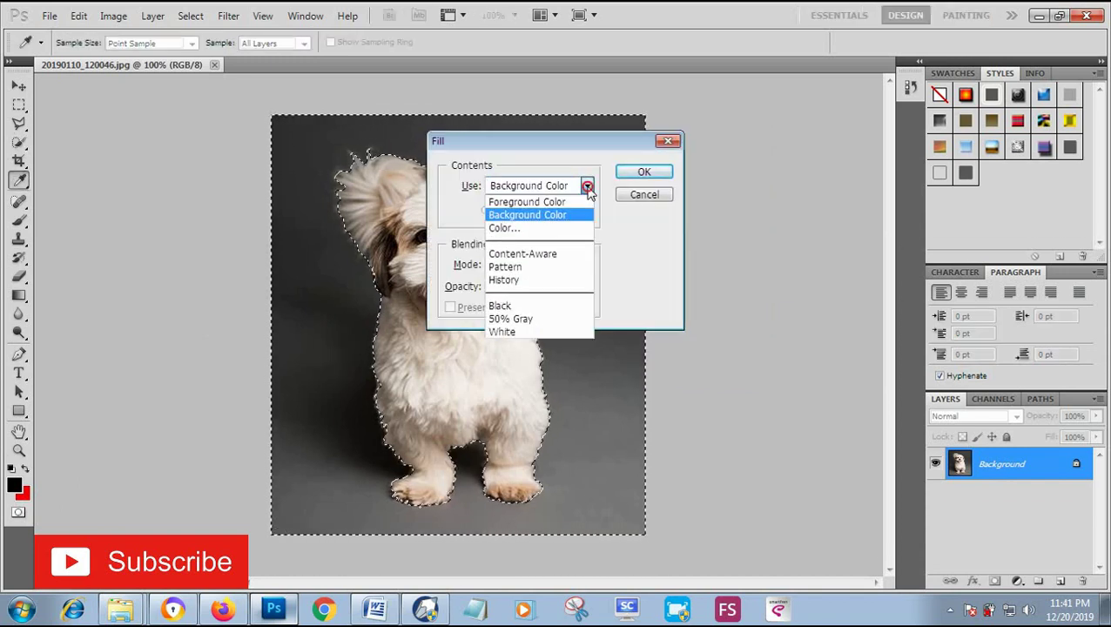
{"action": "left_click", "coordinate": [543, 217]}
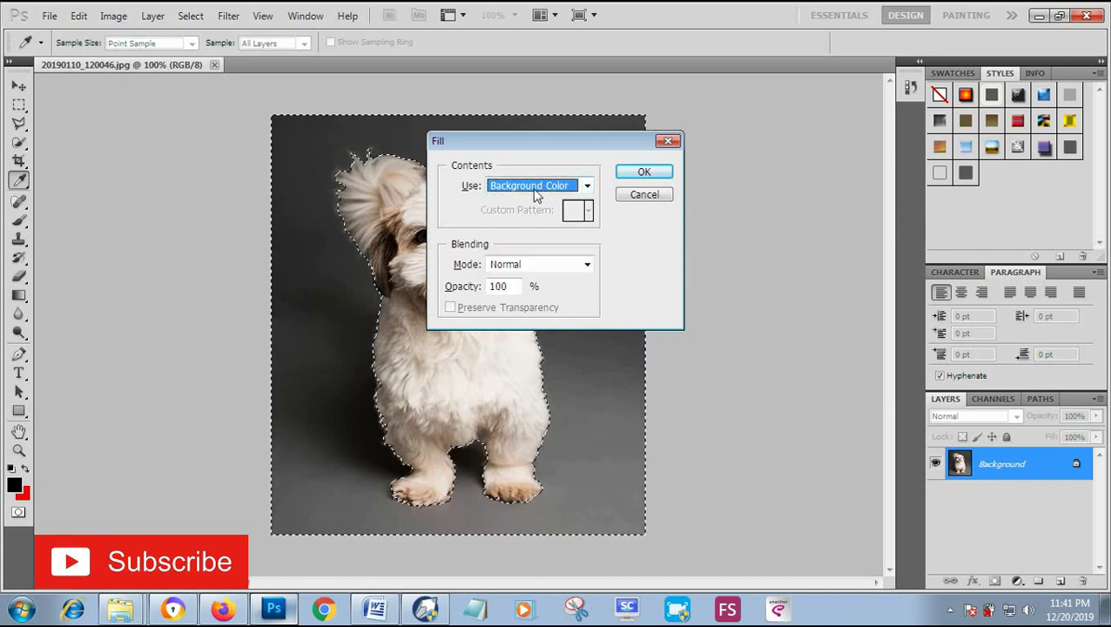
{"action": "left_click", "coordinate": [624, 177]}
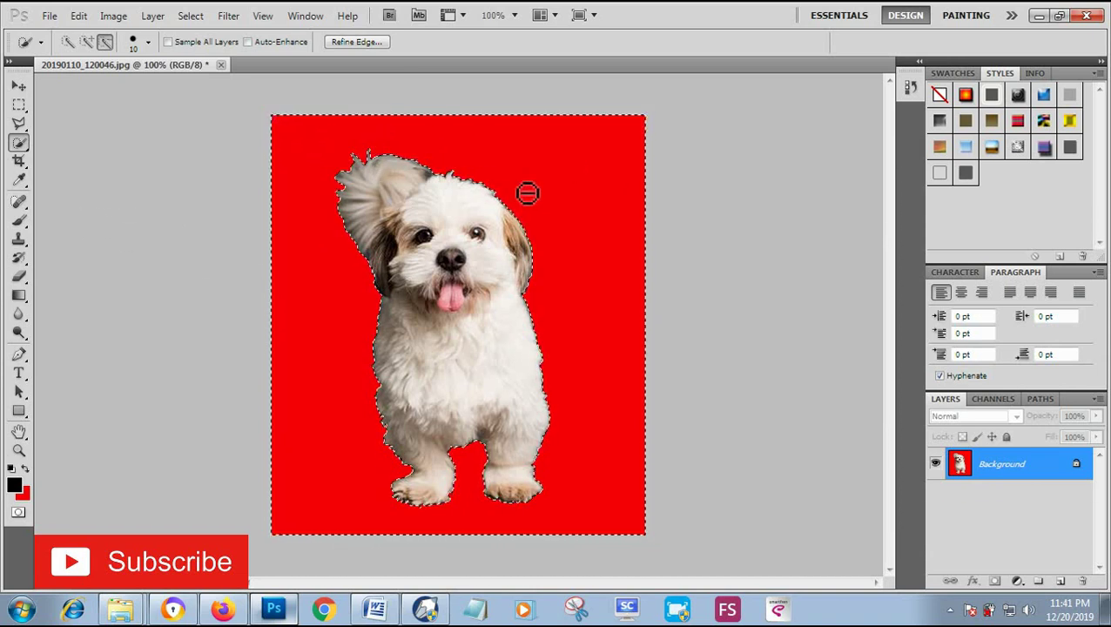
Toggle between the Crop and Quick Selection tools, then deselect with Ctrl+D.
{"action": "left_click", "coordinate": [22, 164]}
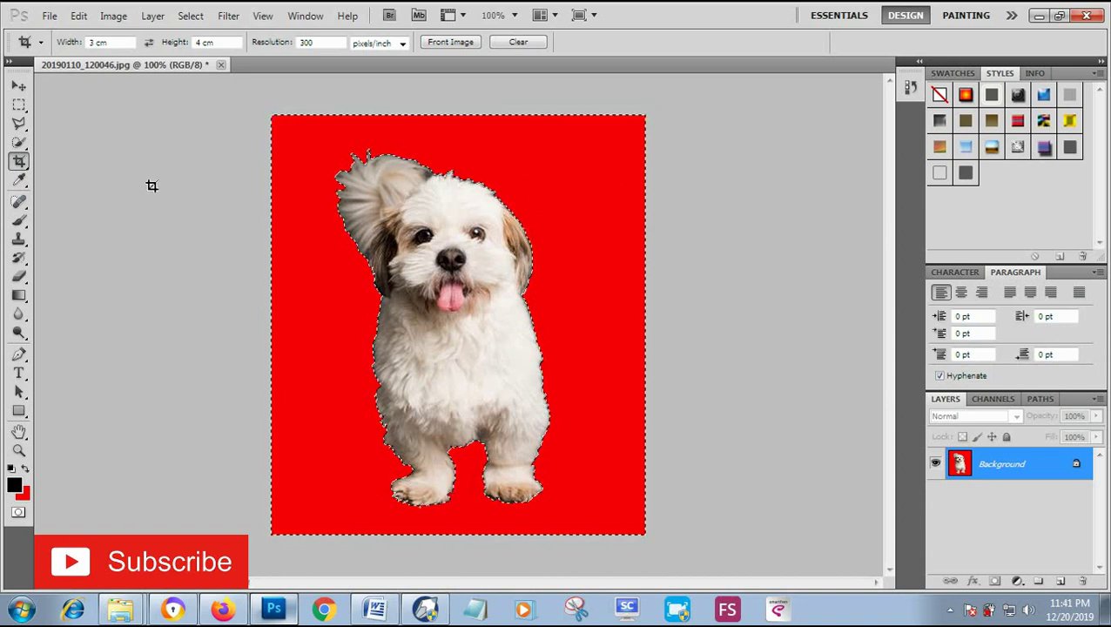
{"action": "left_click", "coordinate": [19, 142]}
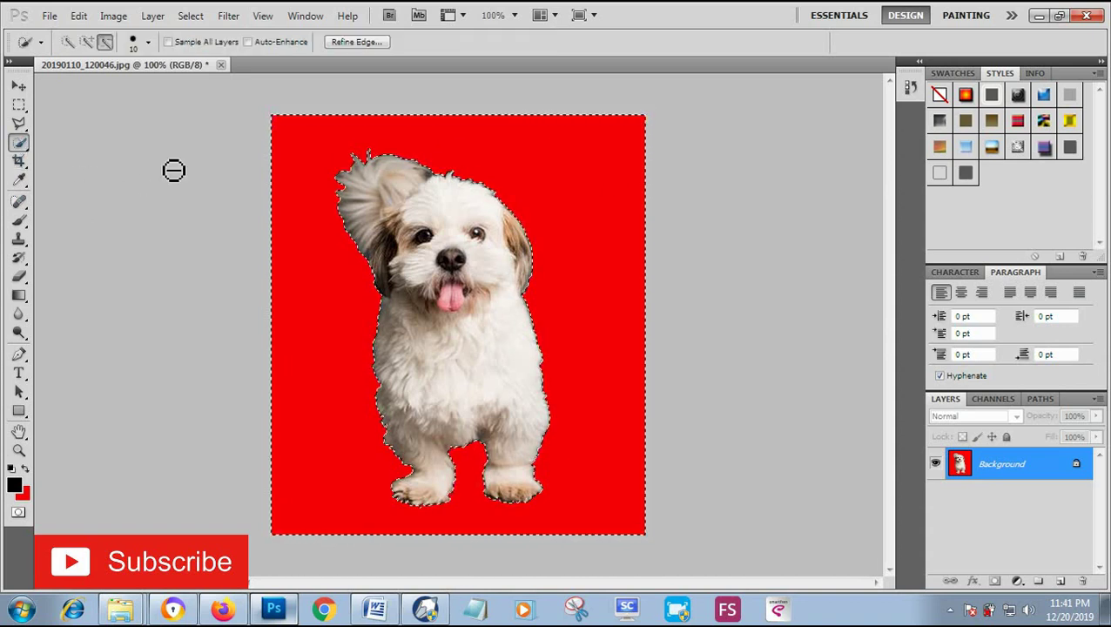
{"action": "left_click", "coordinate": [19, 161]}
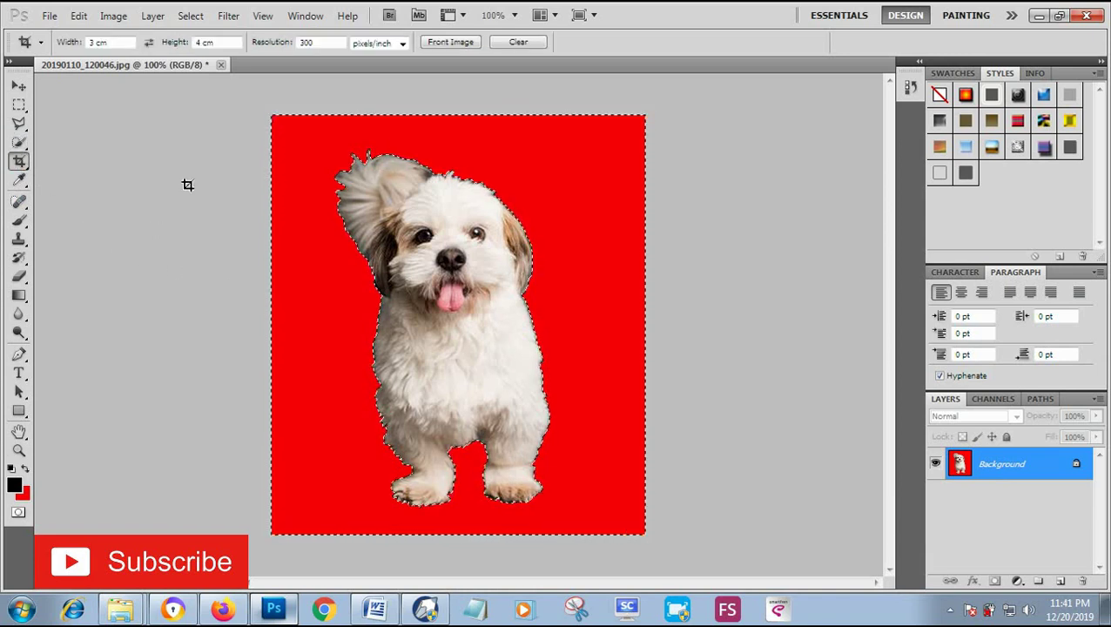
{"action": "key", "text": "ctrl+d"}
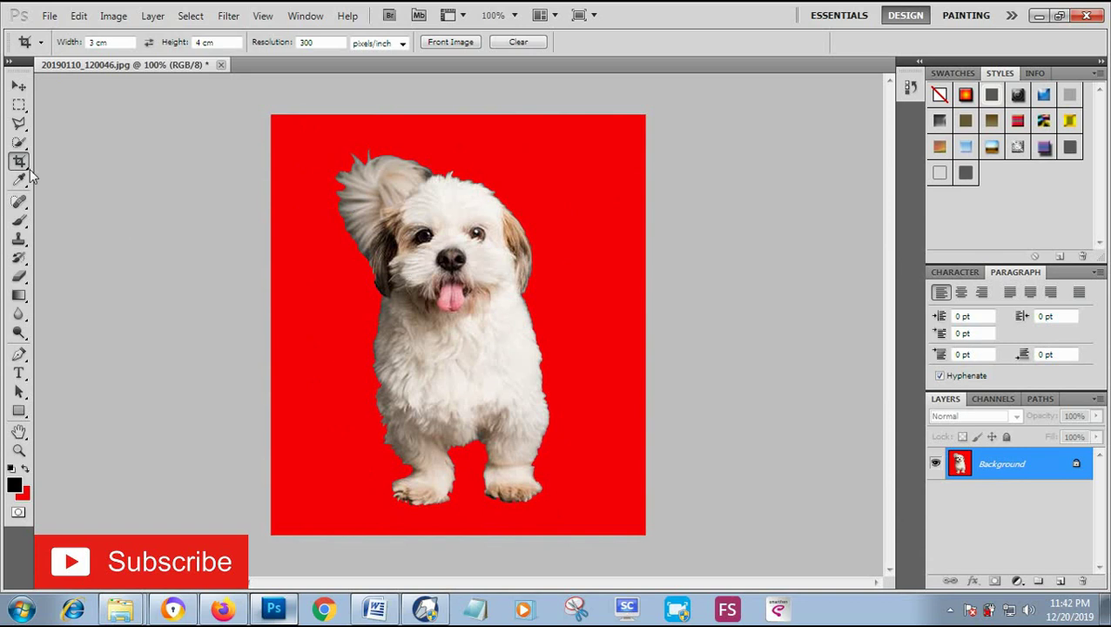
{"action": "left_click", "coordinate": [19, 90]}
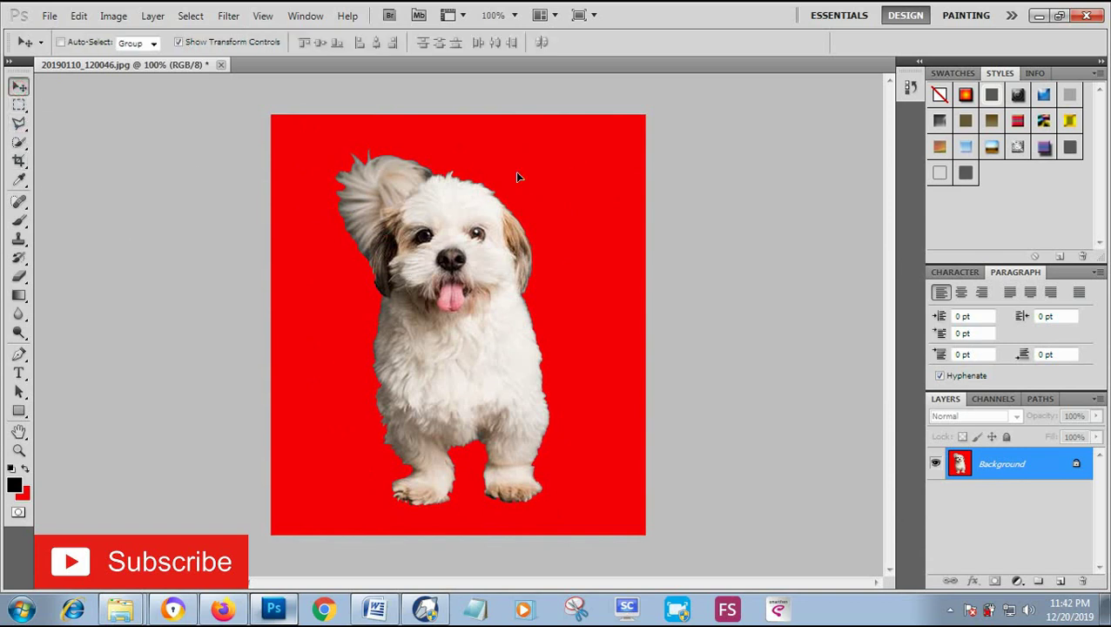
{"action": "left_click", "coordinate": [517, 178]}
{"action": "left_click", "coordinate": [548, 238]}
{"action": "left_click", "coordinate": [423, 273]}
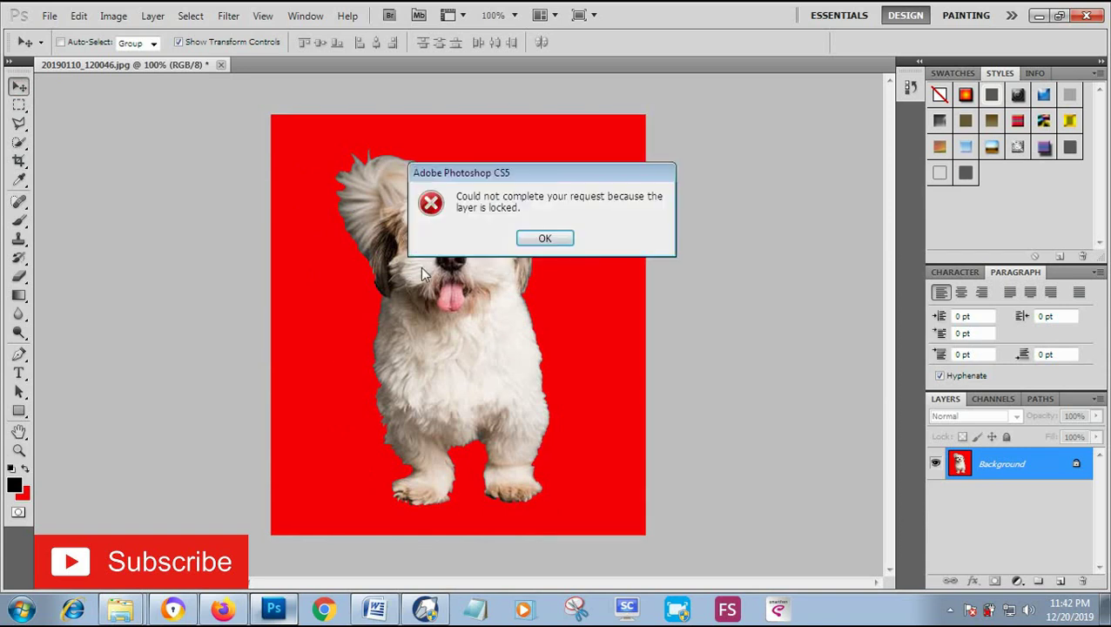
{"action": "left_click", "coordinate": [539, 241]}
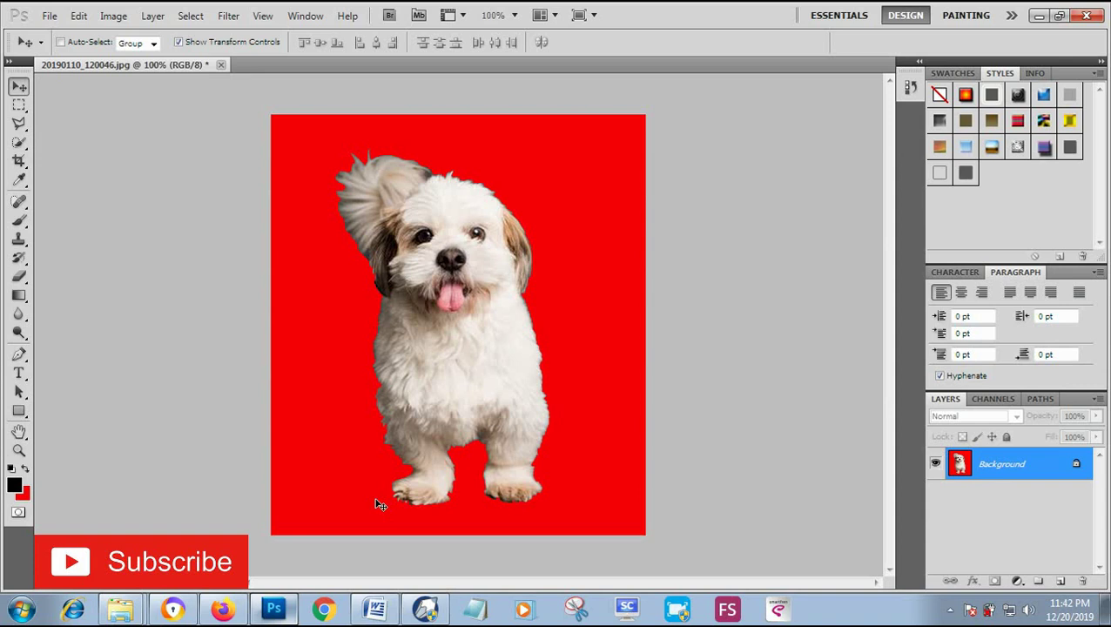
Open the brick-wall photo Capture.JPG and switch between the tabs, ending on the dog image.
{"action": "left_click", "coordinate": [46, 15]}
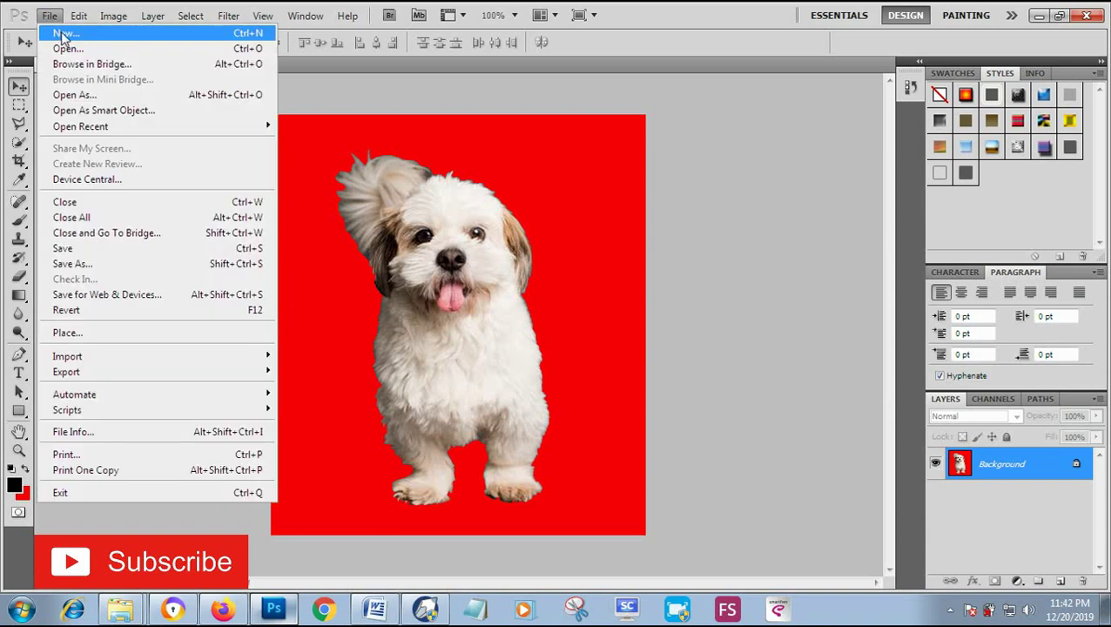
{"action": "left_click", "coordinate": [74, 50]}
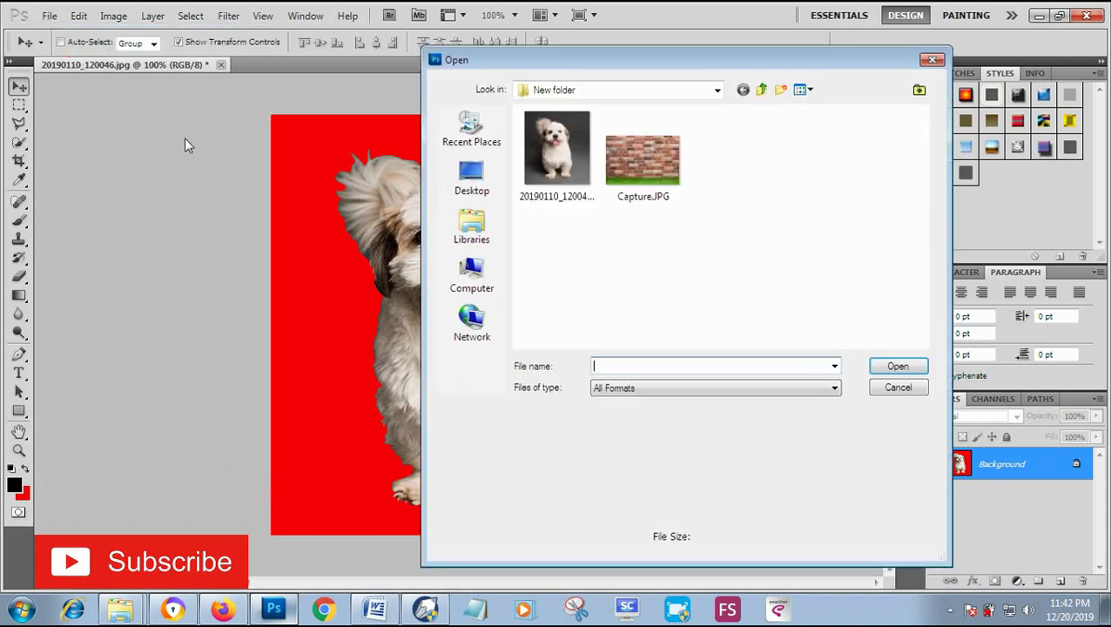
{"action": "left_click", "coordinate": [652, 195]}
{"action": "left_click", "coordinate": [896, 367]}
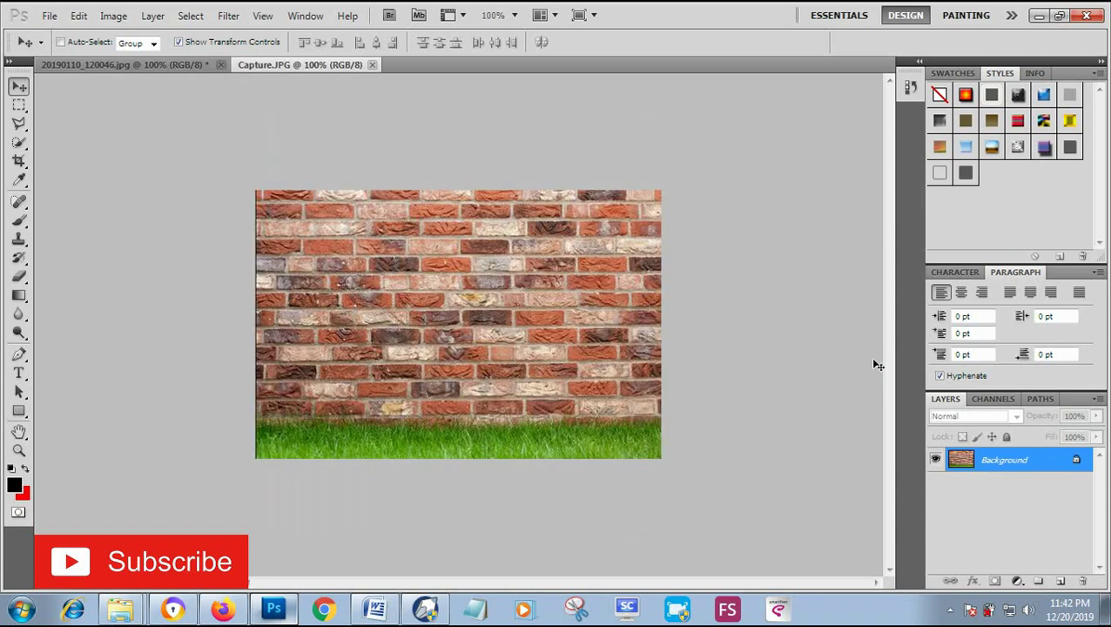
{"action": "left_click", "coordinate": [157, 64]}
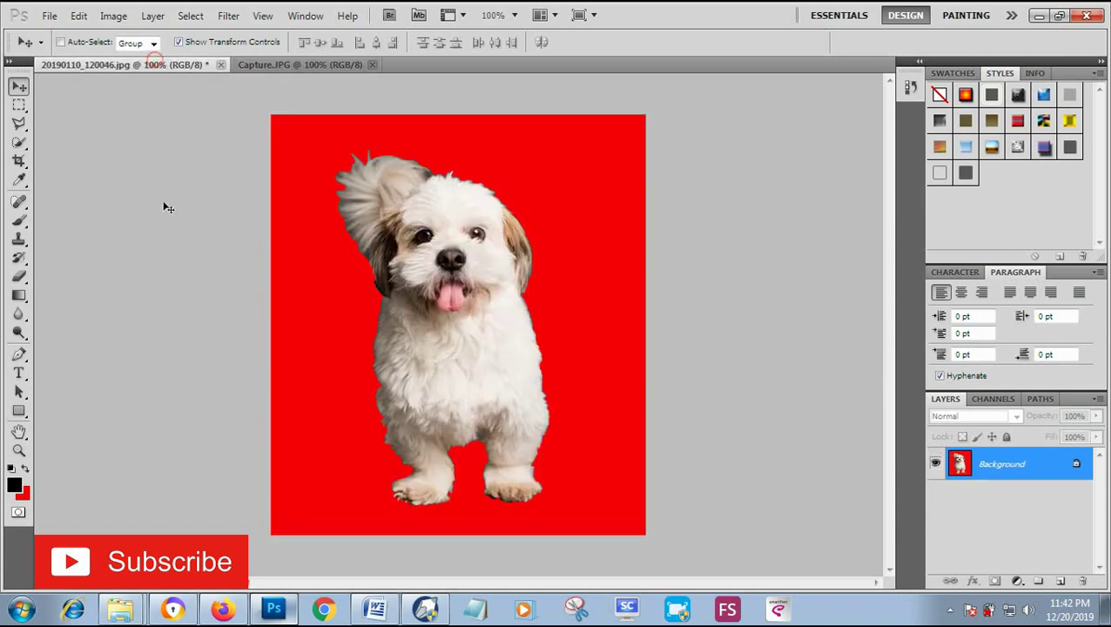
{"action": "left_click", "coordinate": [271, 64]}
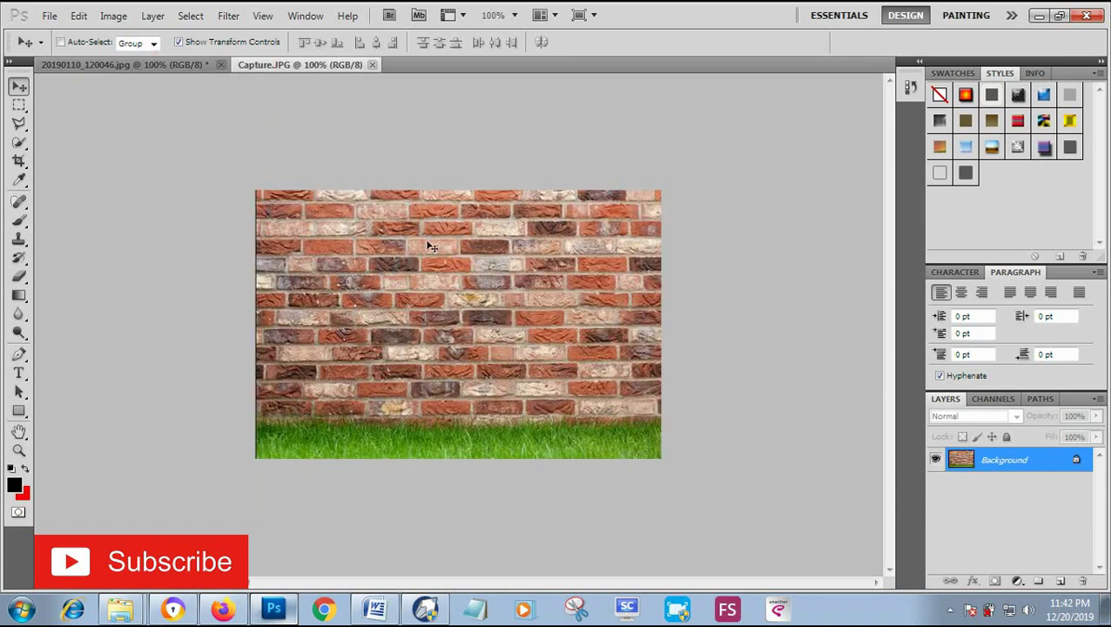
{"action": "left_click", "coordinate": [138, 64]}
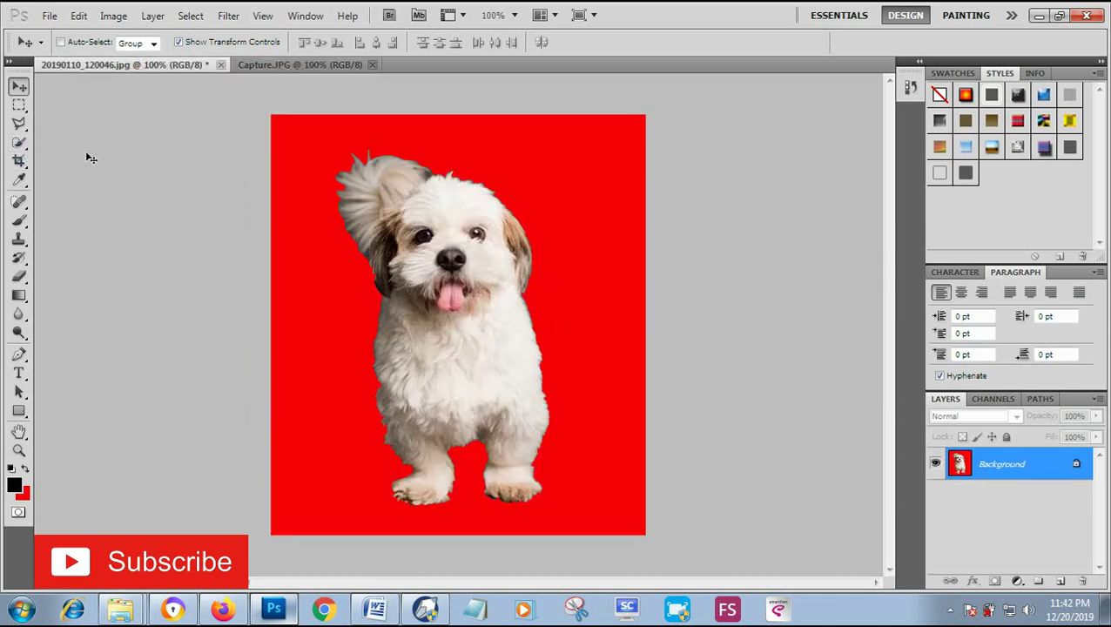
Select the red background around the dog with the Magic Wand.
{"action": "left_click", "coordinate": [18, 144]}
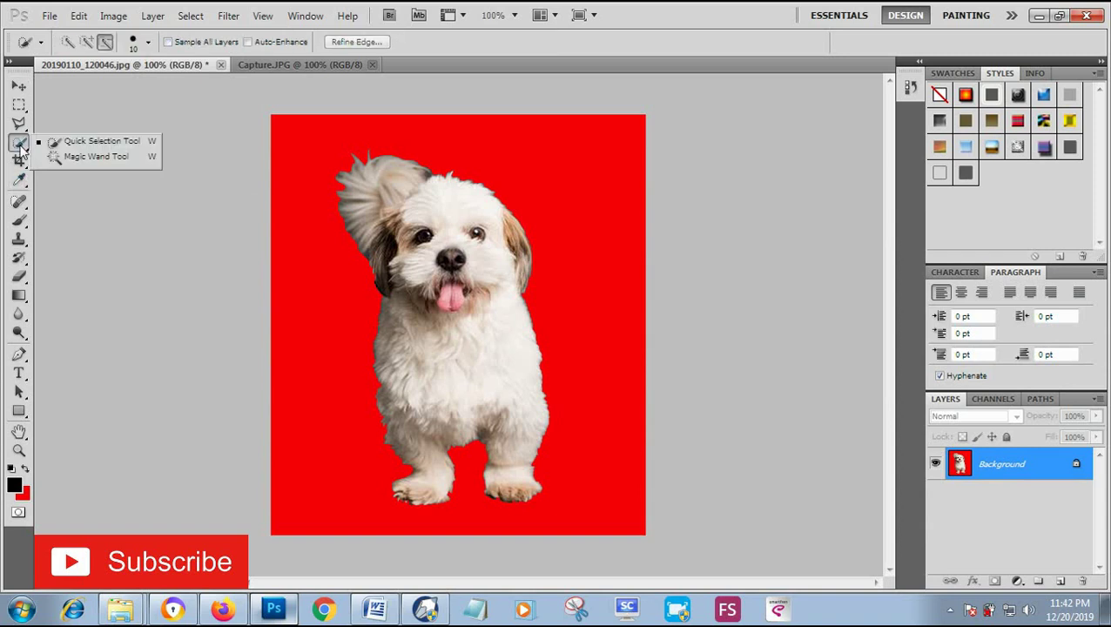
{"action": "left_click", "coordinate": [75, 158]}
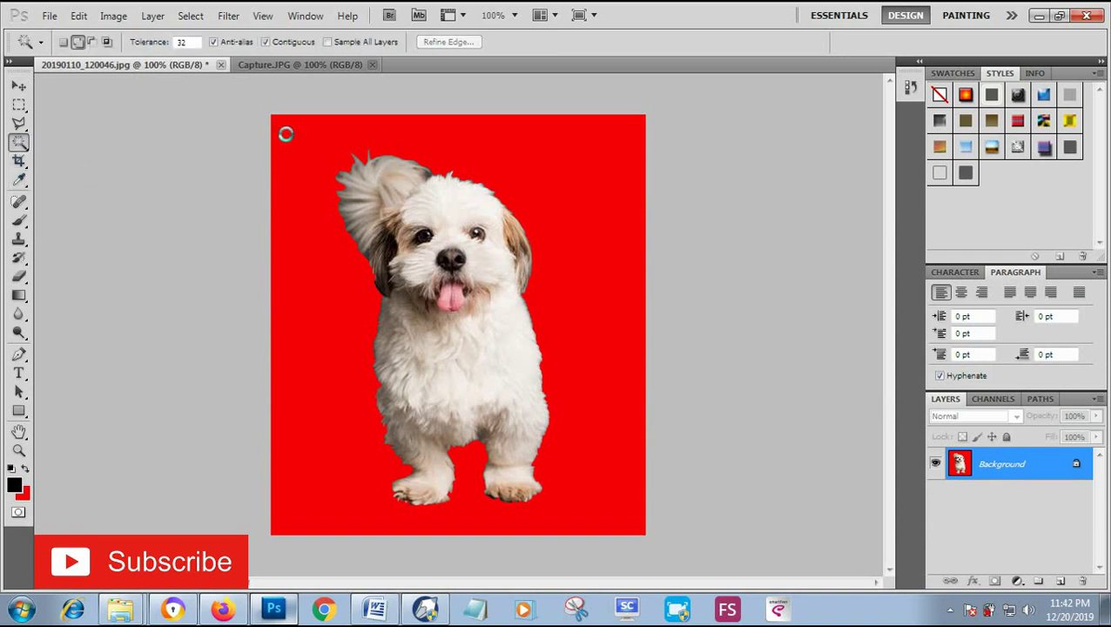
{"action": "left_click", "coordinate": [282, 179]}
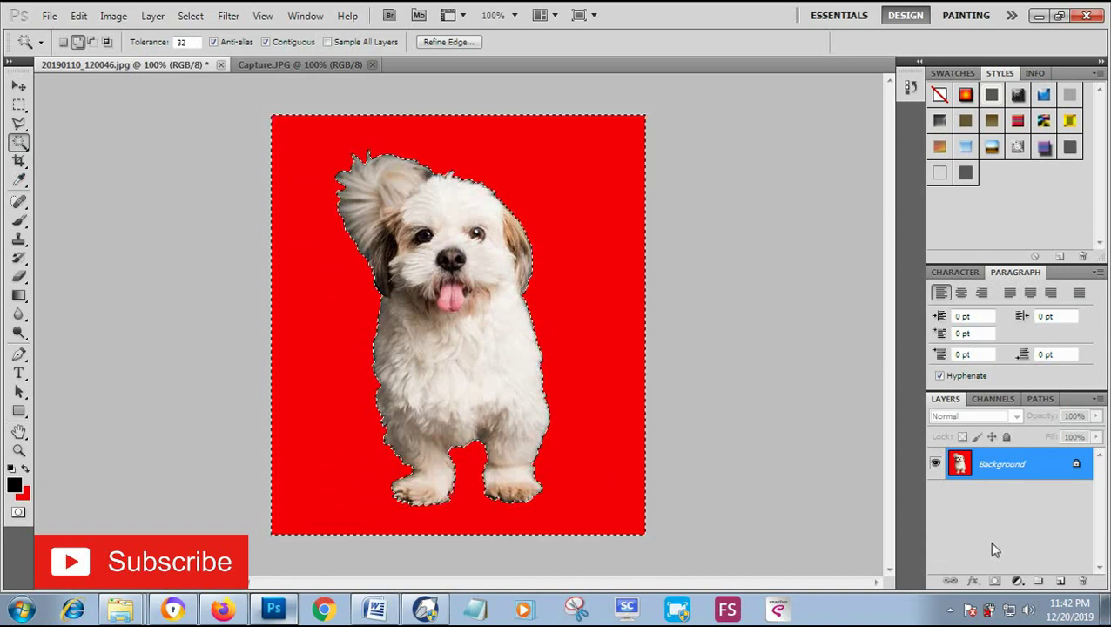
Convert the Background into Layer 0 and delete the red, leaving transparency.
{"action": "double_click", "coordinate": [1077, 465]}
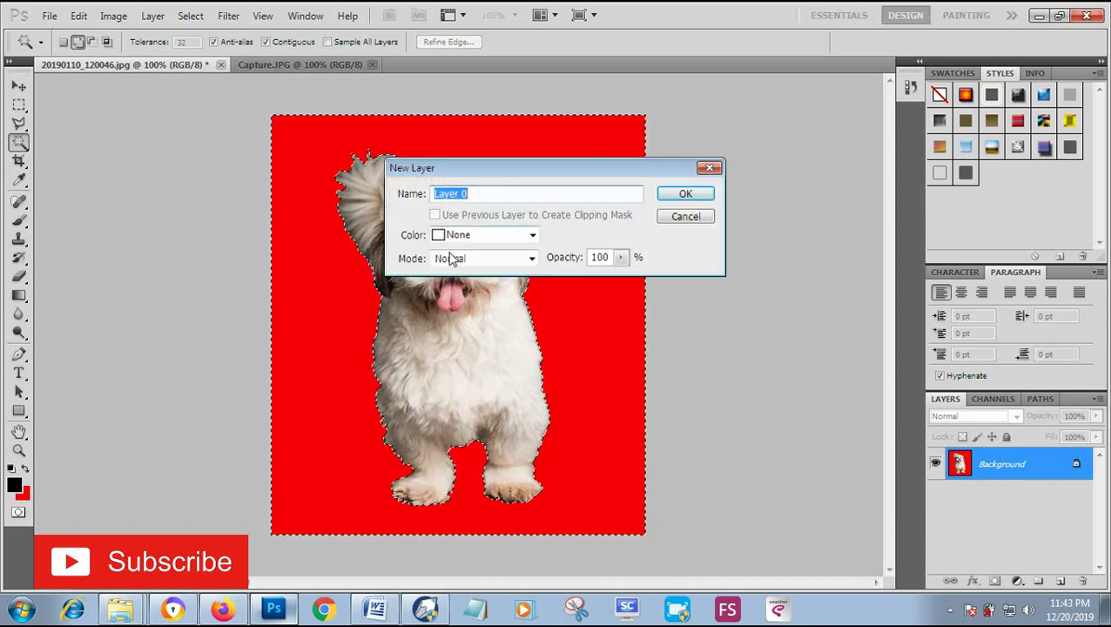
{"action": "left_click", "coordinate": [671, 199]}
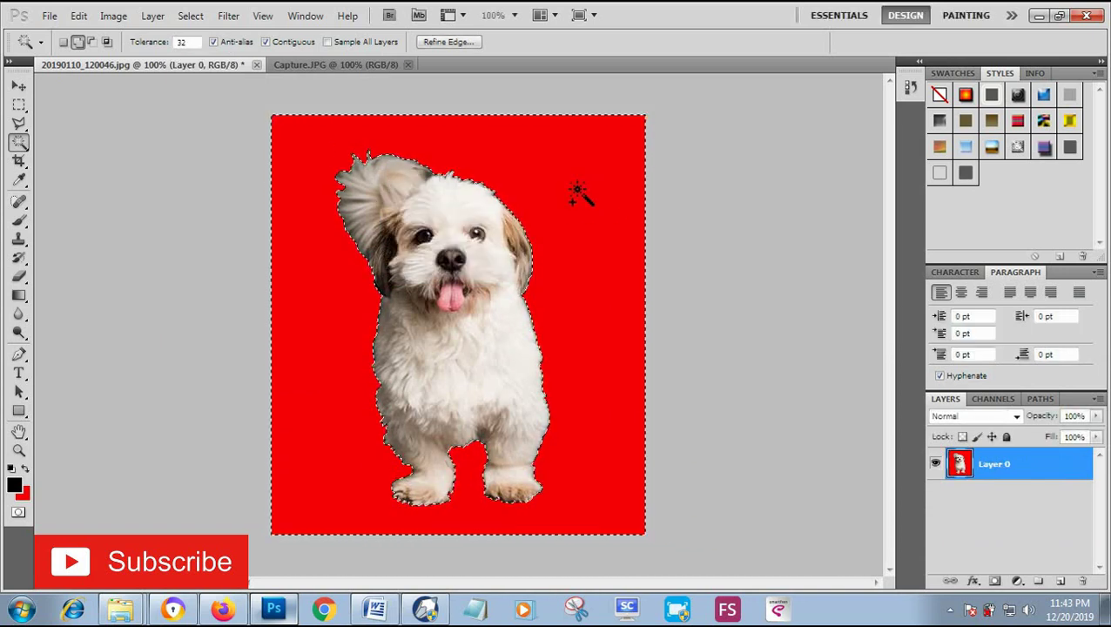
{"action": "key", "text": "Delete"}
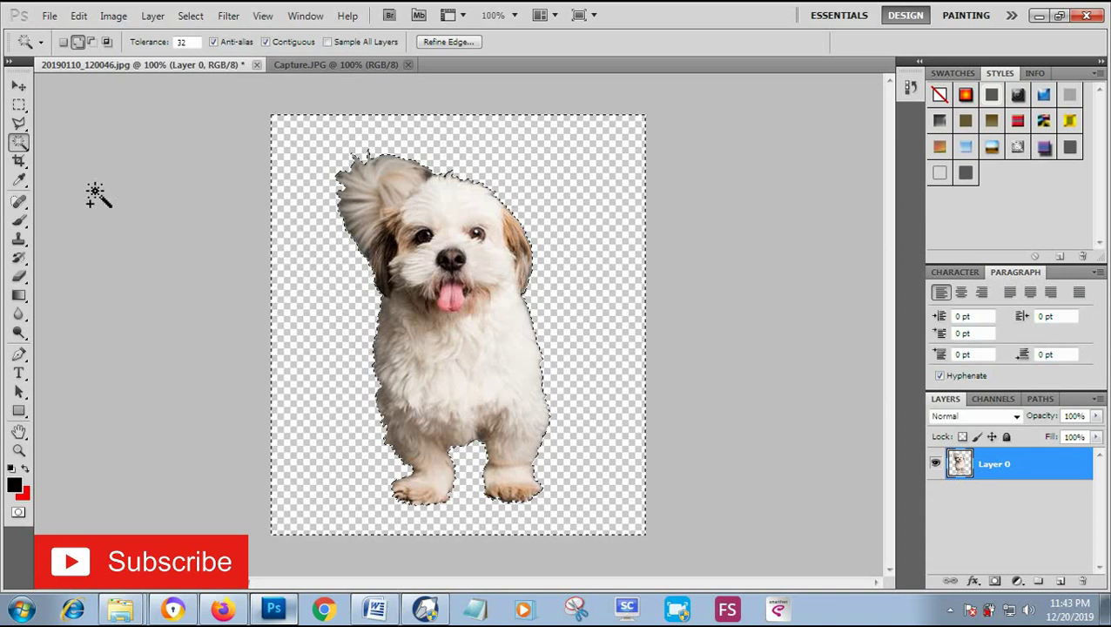
{"action": "left_click", "coordinate": [19, 161]}
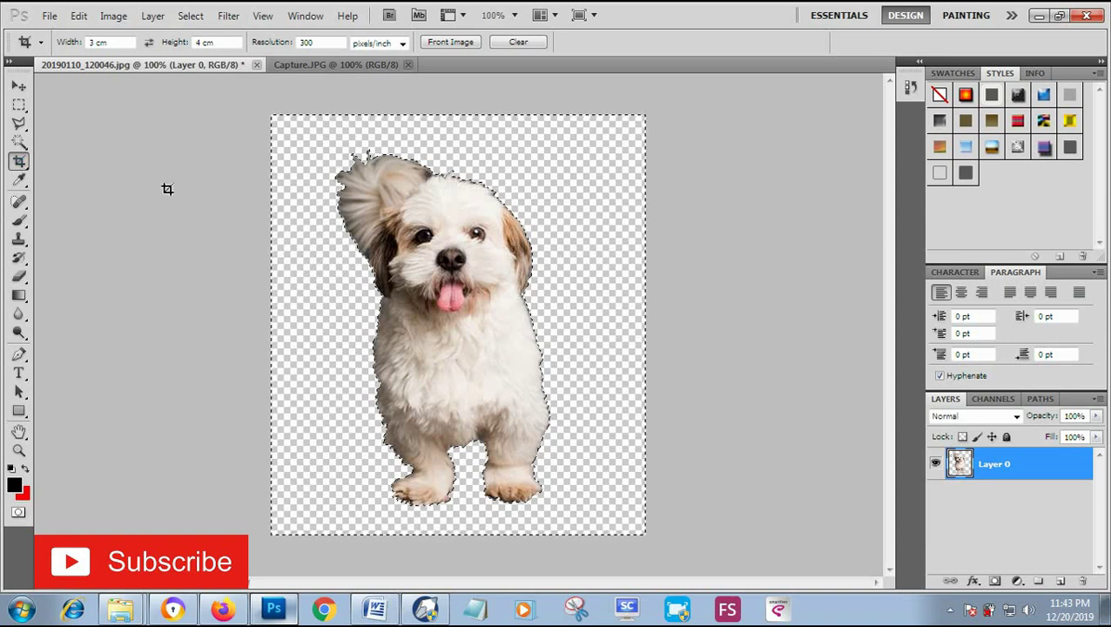
Deselect, then drag the dog with the Move tool onto Capture.JPG as Layer 1.
{"action": "key", "text": "ctrl+d"}
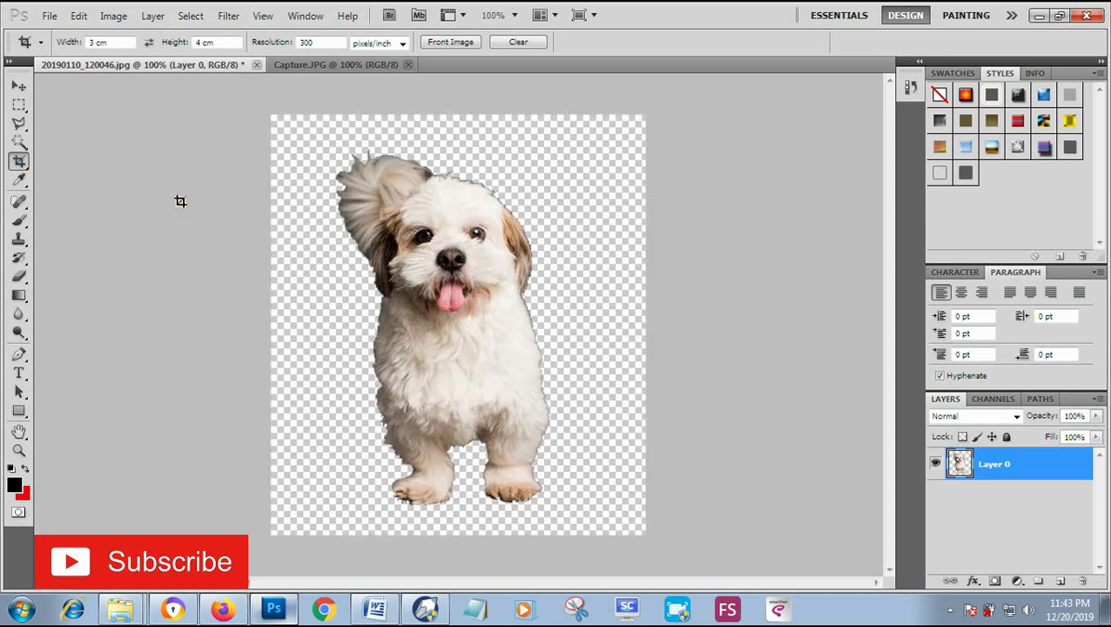
{"action": "left_click", "coordinate": [18, 86]}
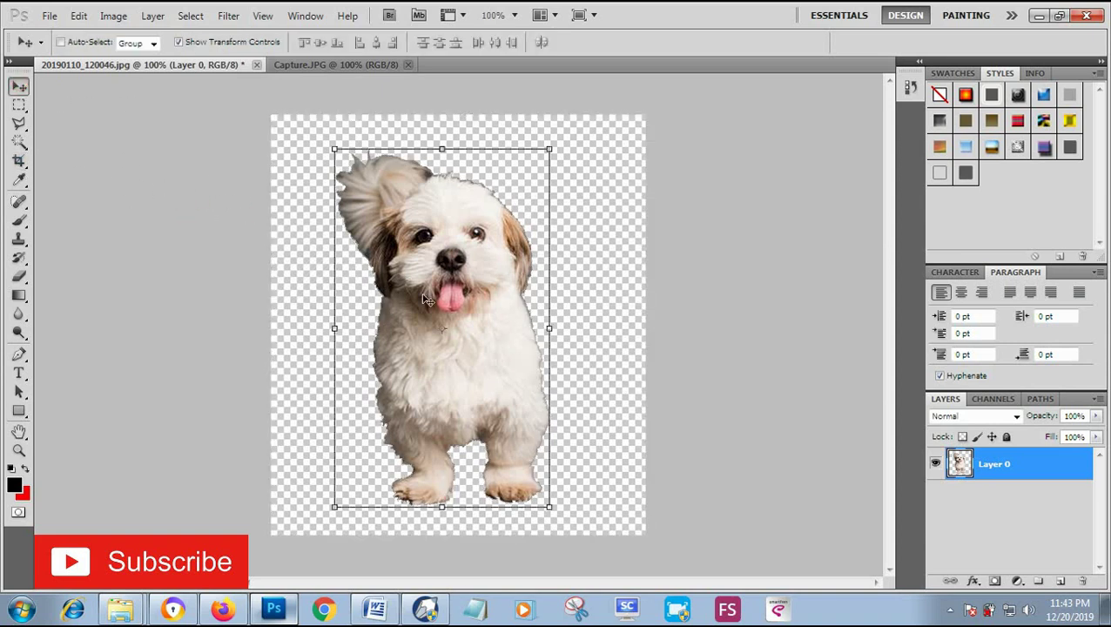
{"action": "mouse_move", "coordinate": [405, 348]}
{"action": "left_mouse_down"}
{"action": "mouse_move", "coordinate": [330, 65]}
{"action": "mouse_move", "coordinate": [381, 264]}
{"action": "left_mouse_up"}
{"action": "left_click_drag", "start_coordinate": [446, 357], "coordinate": [447, 357]}
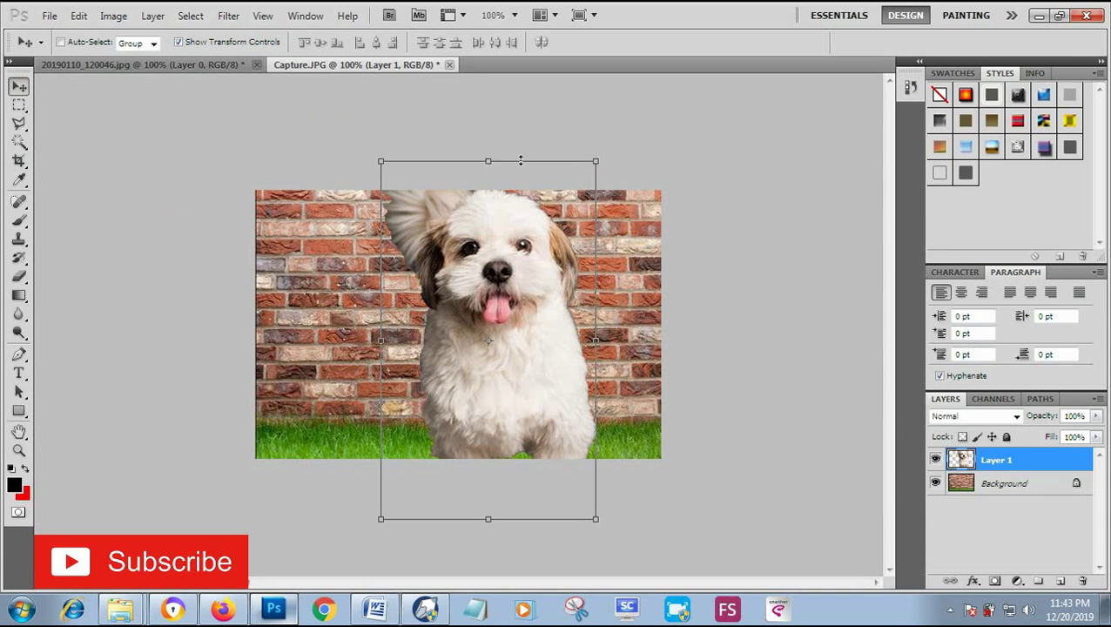
Scale the dog proportionally to 67.05% on the grass, commit it, and hide the transform controls.
{"action": "left_click", "coordinate": [596, 161]}
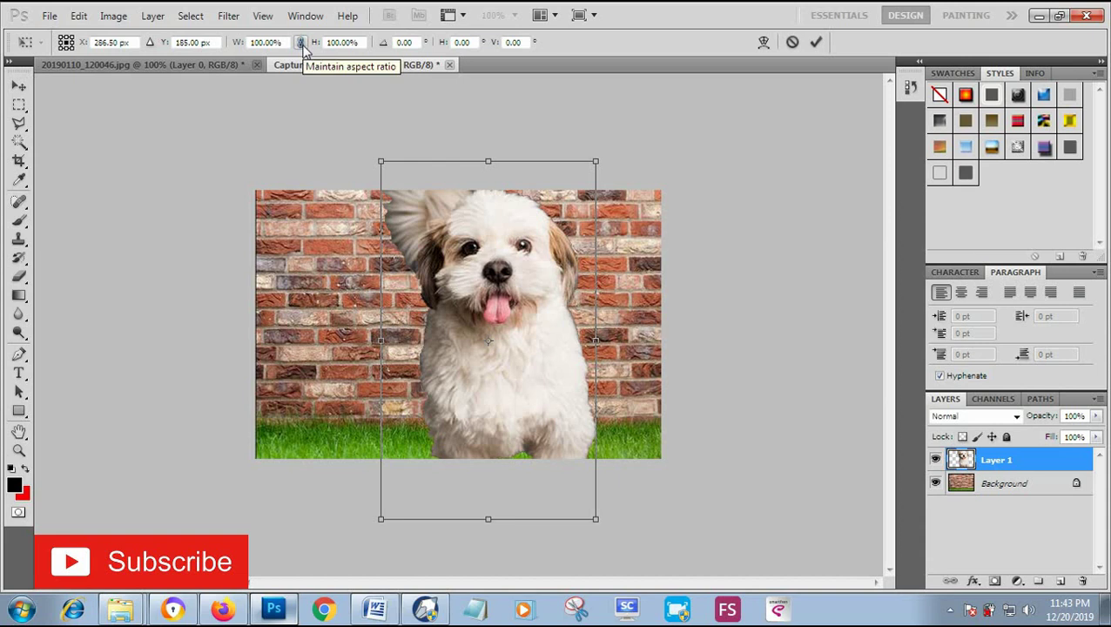
{"action": "left_click", "coordinate": [301, 42]}
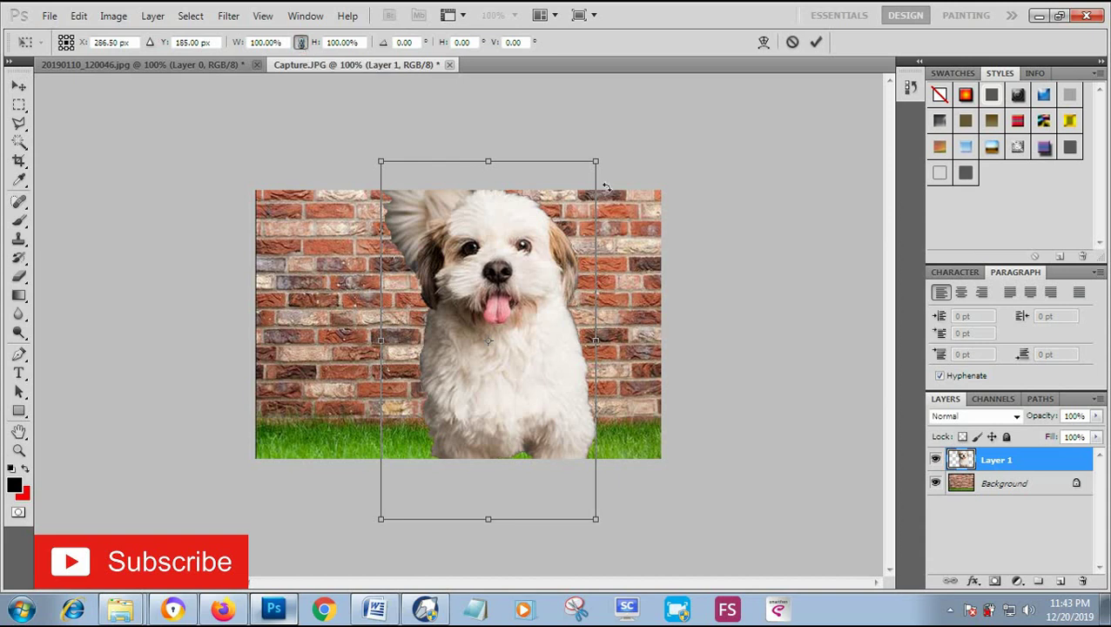
{"action": "left_click_drag", "start_coordinate": [597, 160], "coordinate": [480, 328]}
{"action": "mouse_move", "coordinate": [439, 441]}
{"action": "left_mouse_down"}
{"action": "mouse_move", "coordinate": [459, 371]}
{"action": "mouse_move", "coordinate": [442, 372]}
{"action": "left_mouse_up"}
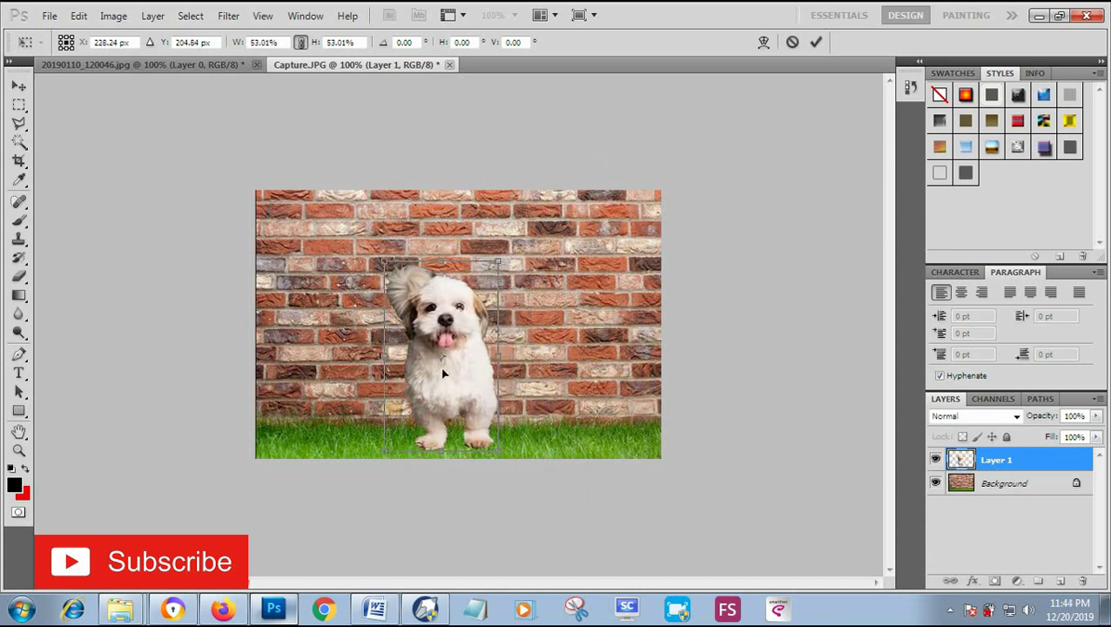
{"action": "left_click_drag", "start_coordinate": [494, 261], "coordinate": [540, 224]}
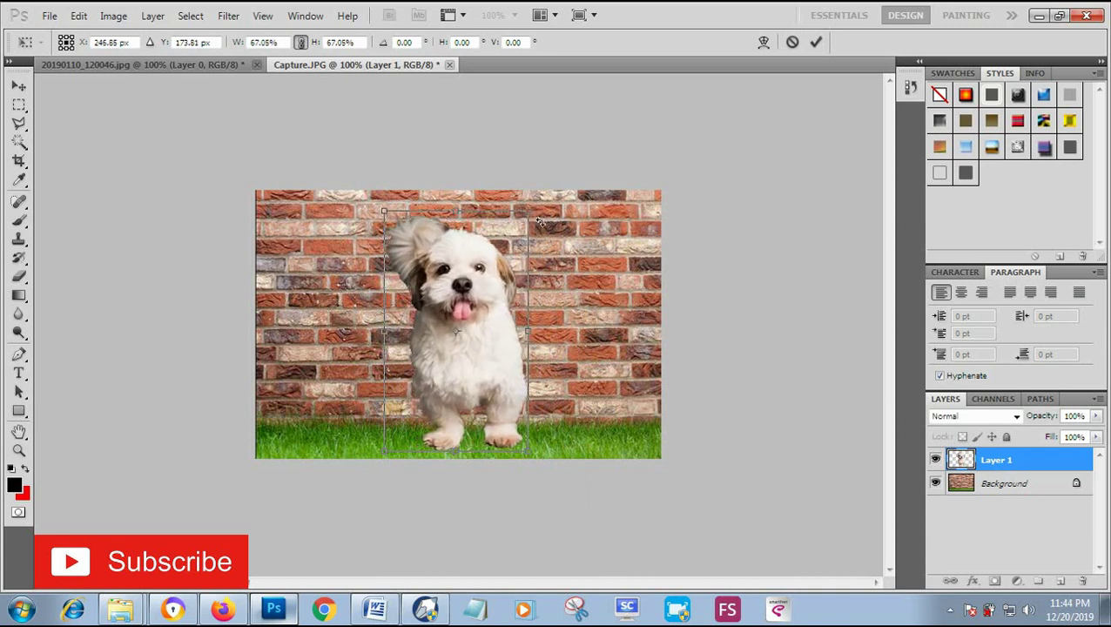
{"action": "double_click", "coordinate": [468, 363]}
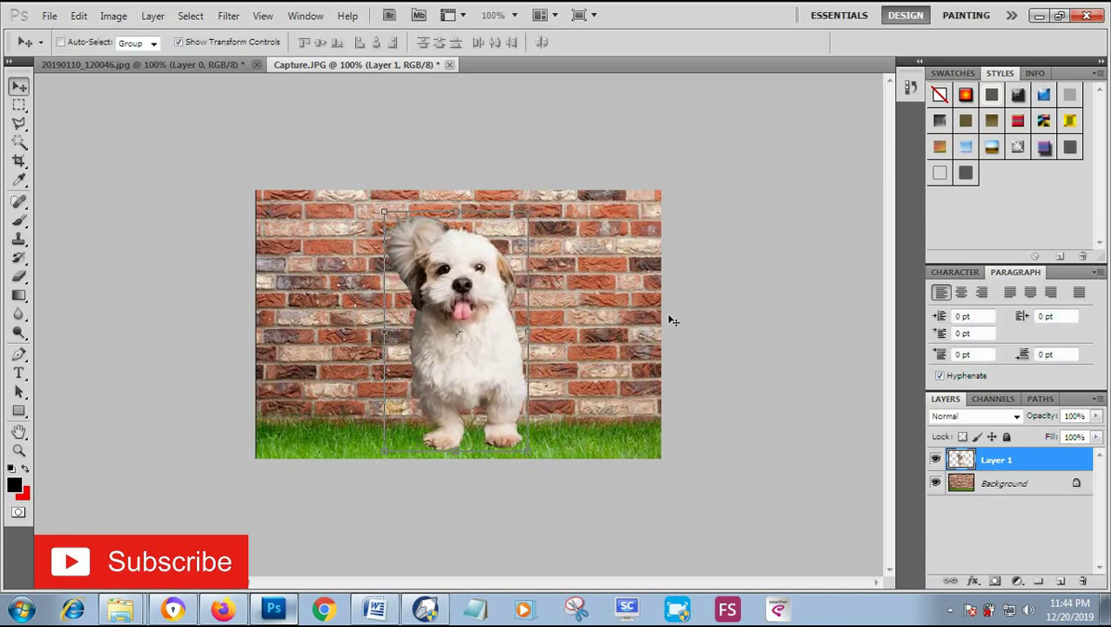
{"action": "left_click", "coordinate": [179, 42]}
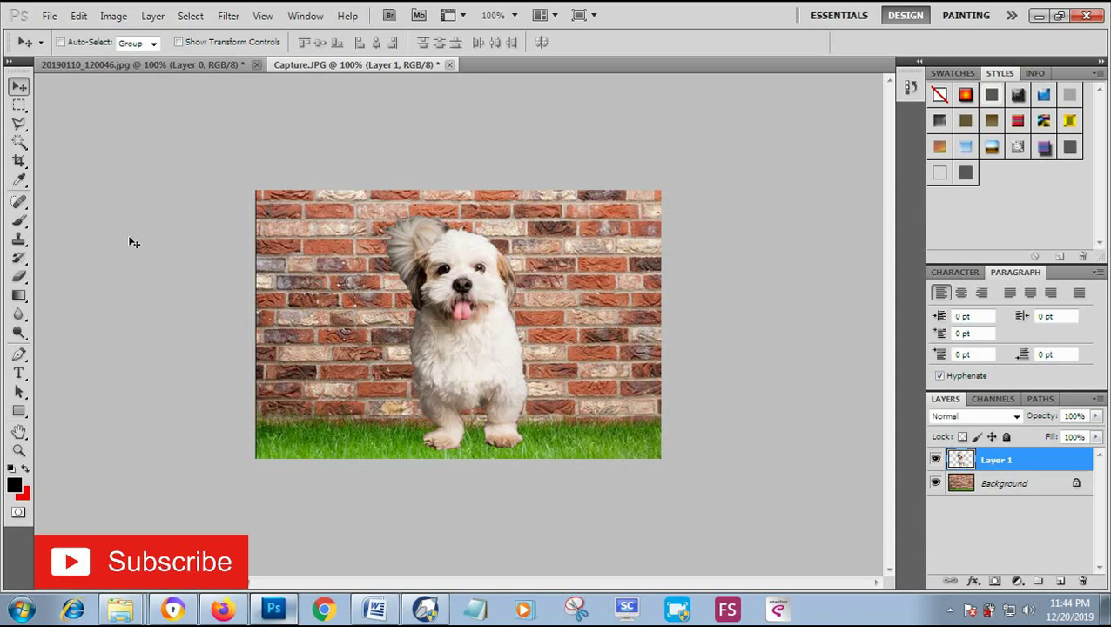
{"action": "left_click", "coordinate": [147, 66]}
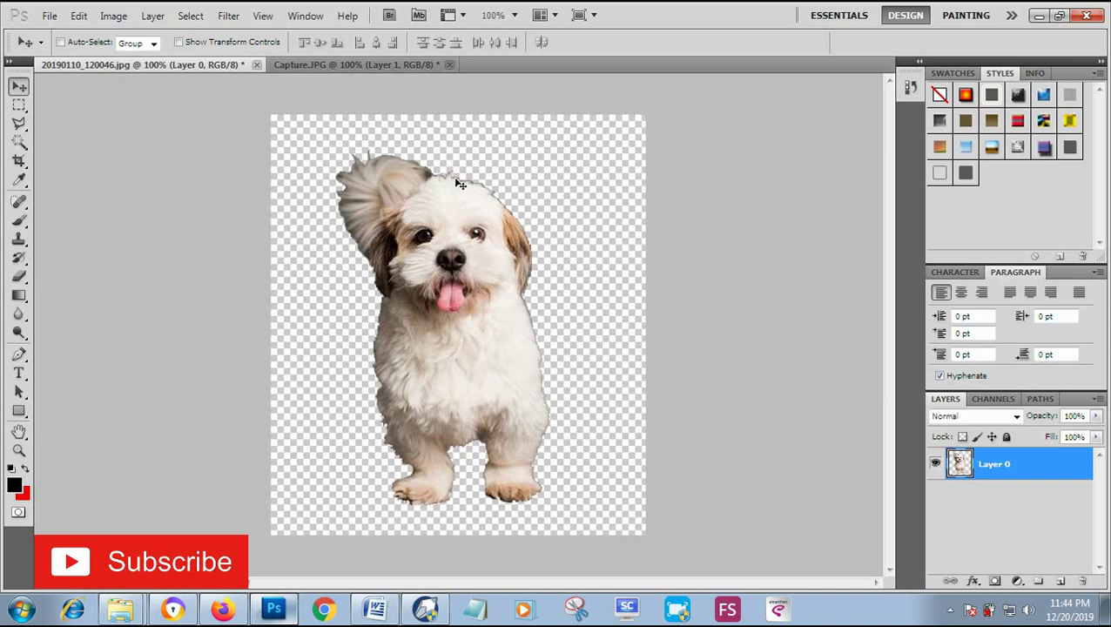
{"action": "left_click_drag", "start_coordinate": [460, 183], "coordinate": [466, 306]}
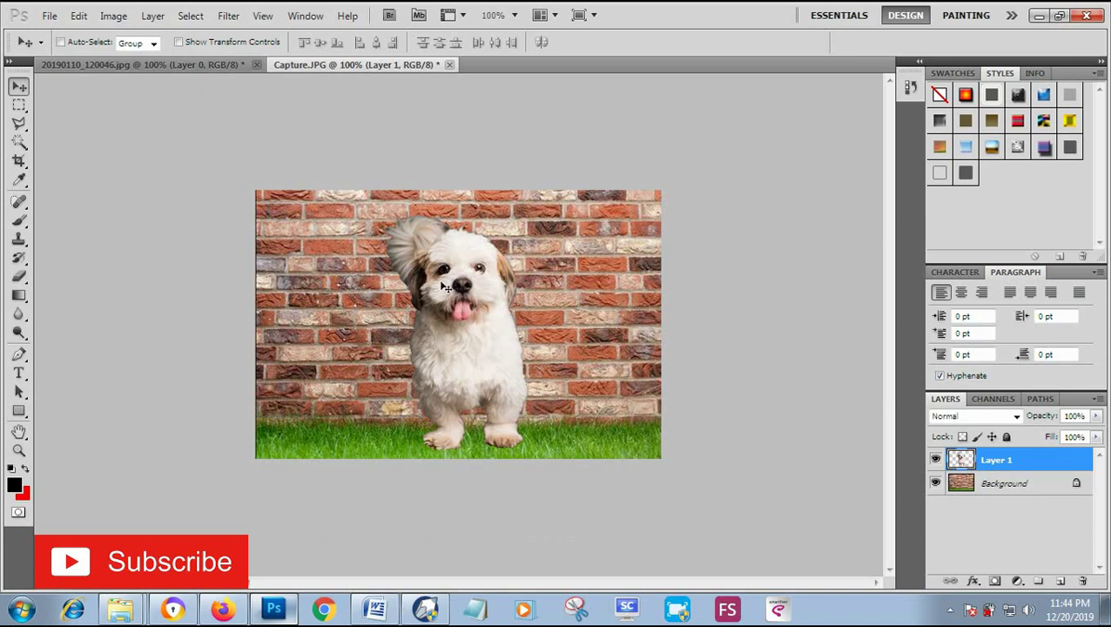
{"action": "key", "text": "ctrl+plus"}
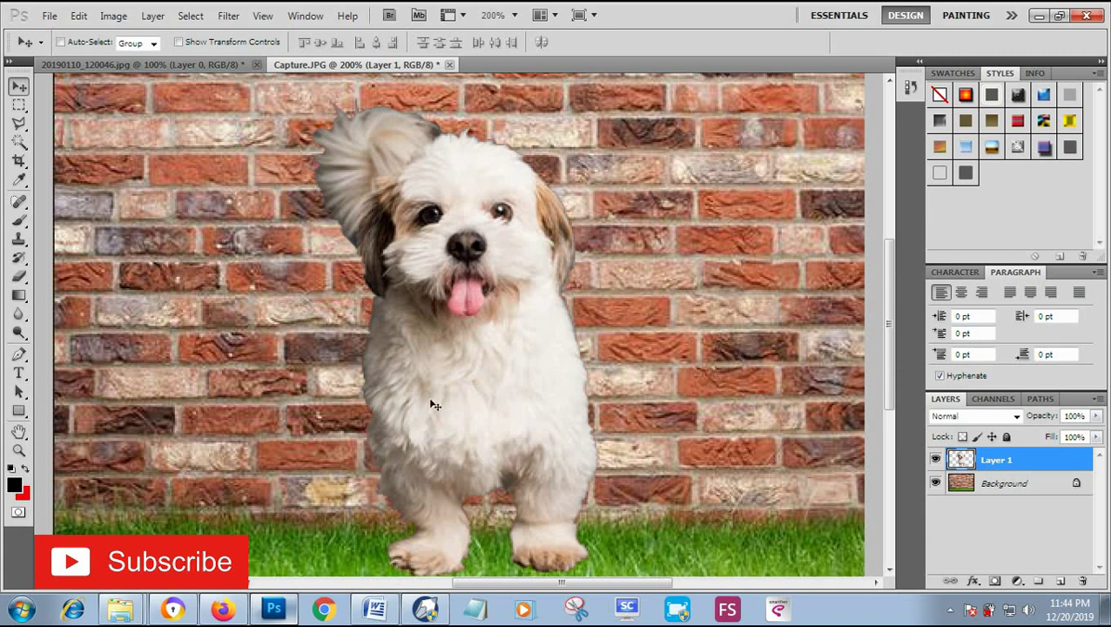
{"action": "scroll", "coordinate": [477, 356], "scroll_direction": "down", "scroll_amount": 2}
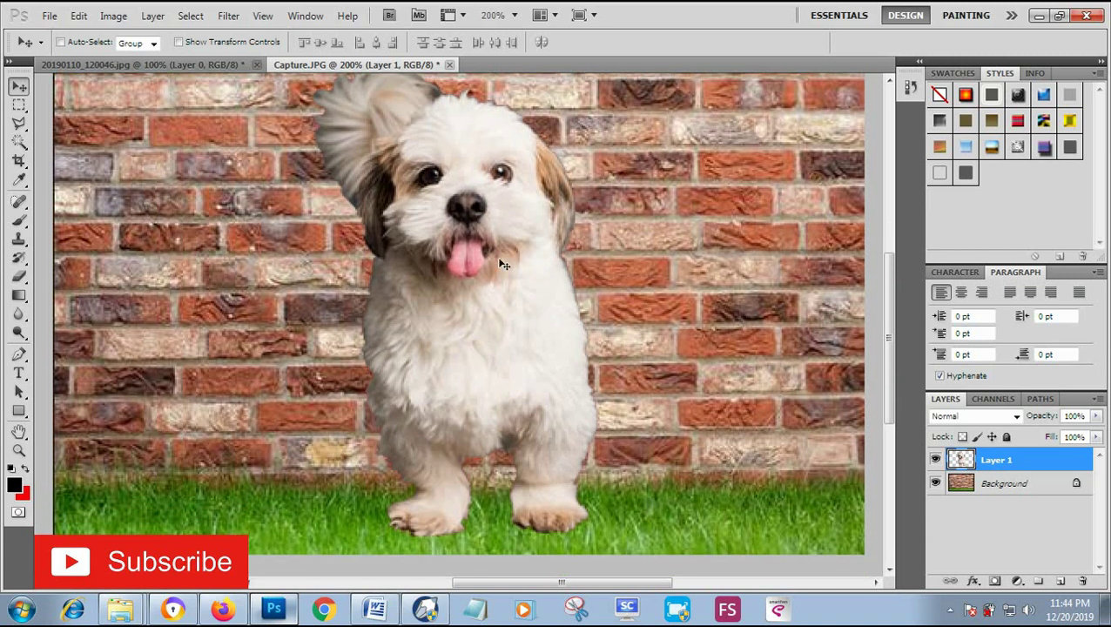
{"action": "scroll", "coordinate": [505, 280], "scroll_direction": "up", "scroll_amount": 3}
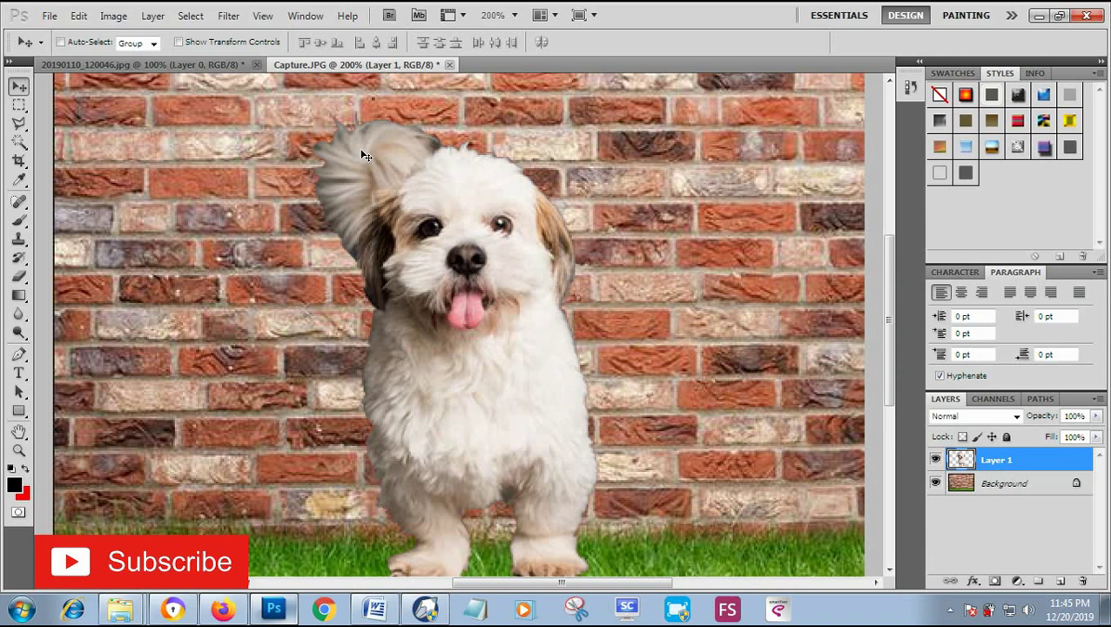
{"action": "key", "text": "ctrl+minus"}
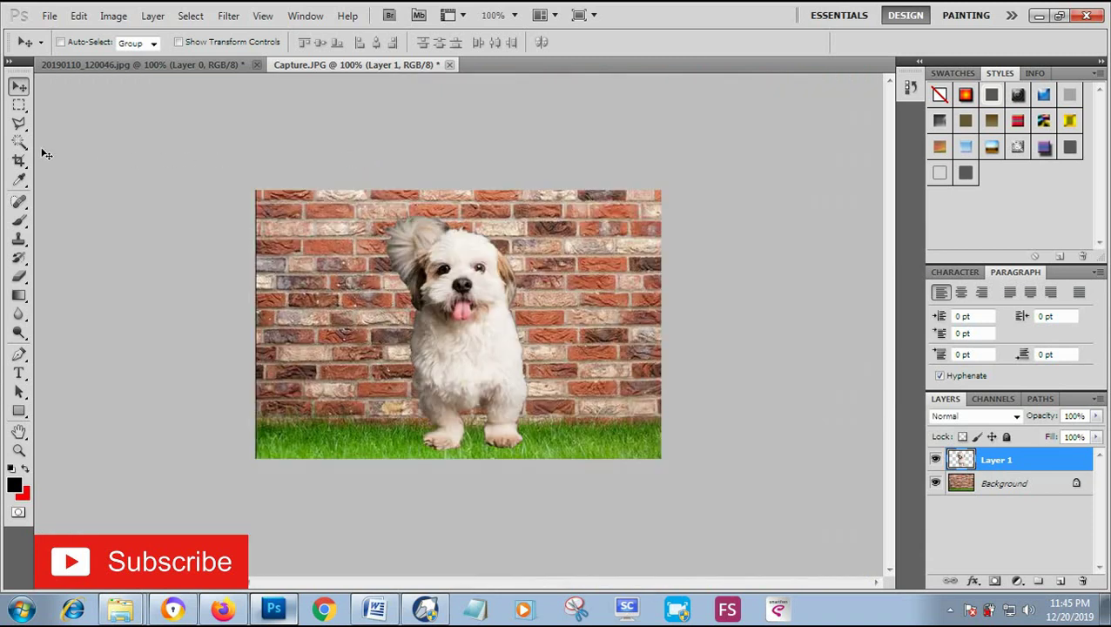
Pick the Polygonal Lasso Tool and place the first outline points above the dog.
{"action": "left_click", "coordinate": [26, 128]}
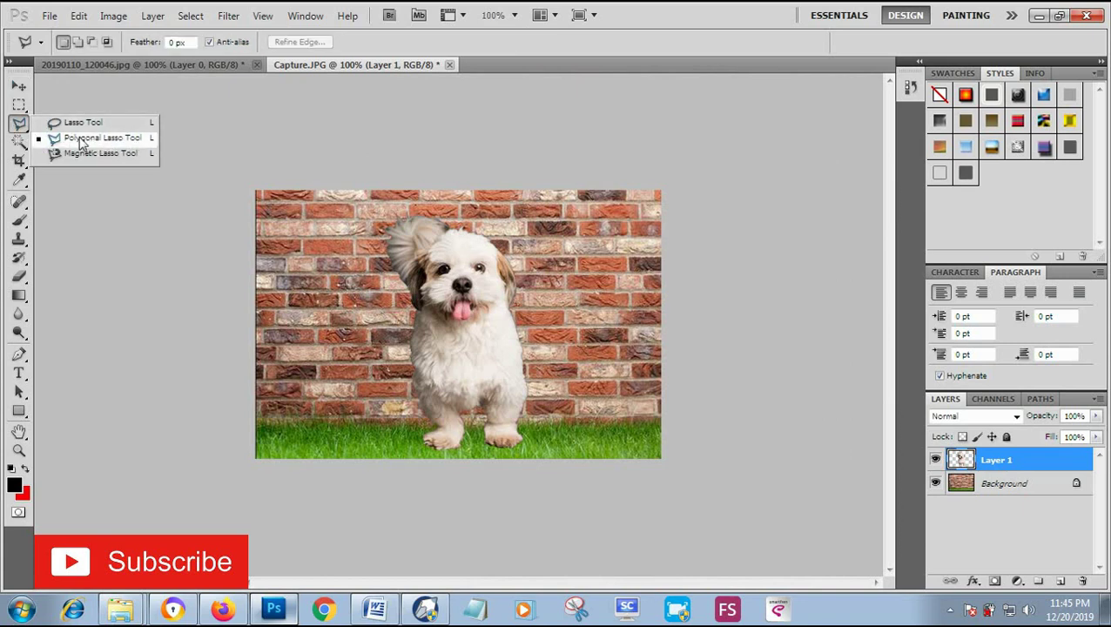
{"action": "left_click", "coordinate": [98, 138]}
{"action": "left_click", "coordinate": [352, 216]}
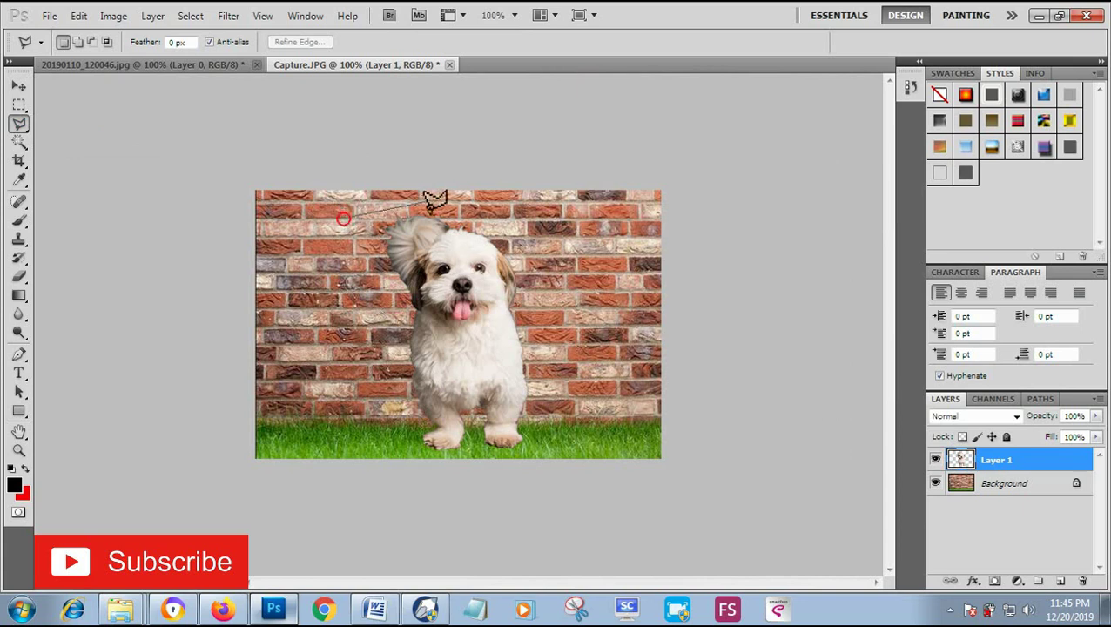
{"action": "left_click", "coordinate": [435, 199]}
{"action": "left_click", "coordinate": [575, 229]}
{"action": "left_click", "coordinate": [588, 330]}
Close the polygonal selection around the dog's right, bottom and left sides.
{"action": "left_click", "coordinate": [580, 382]}
{"action": "left_click", "coordinate": [571, 417]}
{"action": "left_click", "coordinate": [481, 513]}
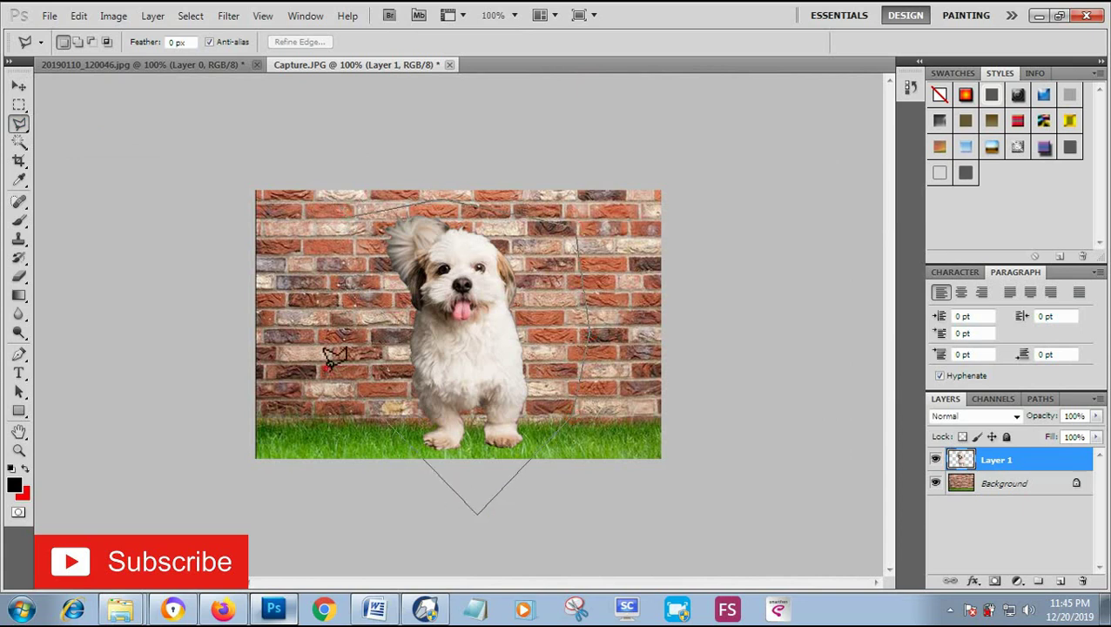
{"action": "left_click", "coordinate": [329, 359]}
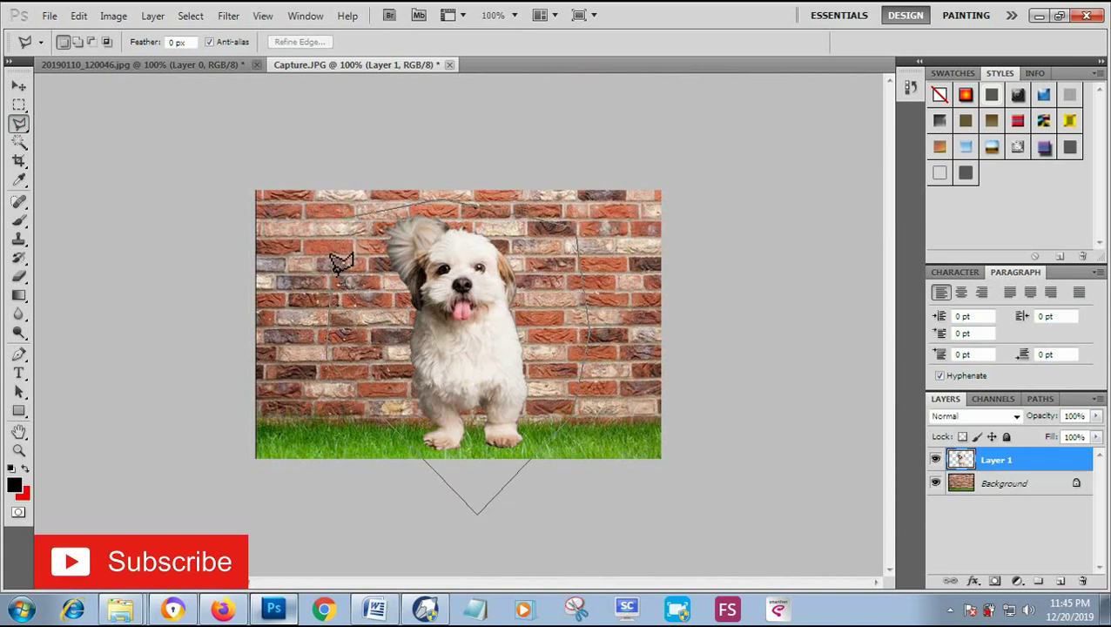
{"action": "left_click", "coordinate": [351, 218]}
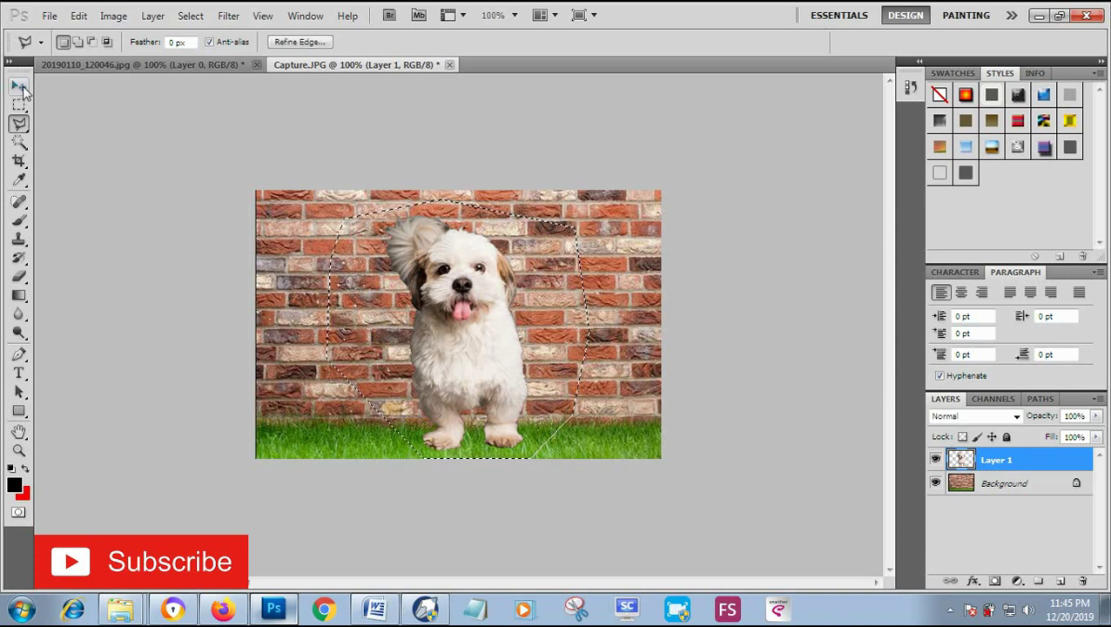
{"action": "left_click", "coordinate": [21, 87]}
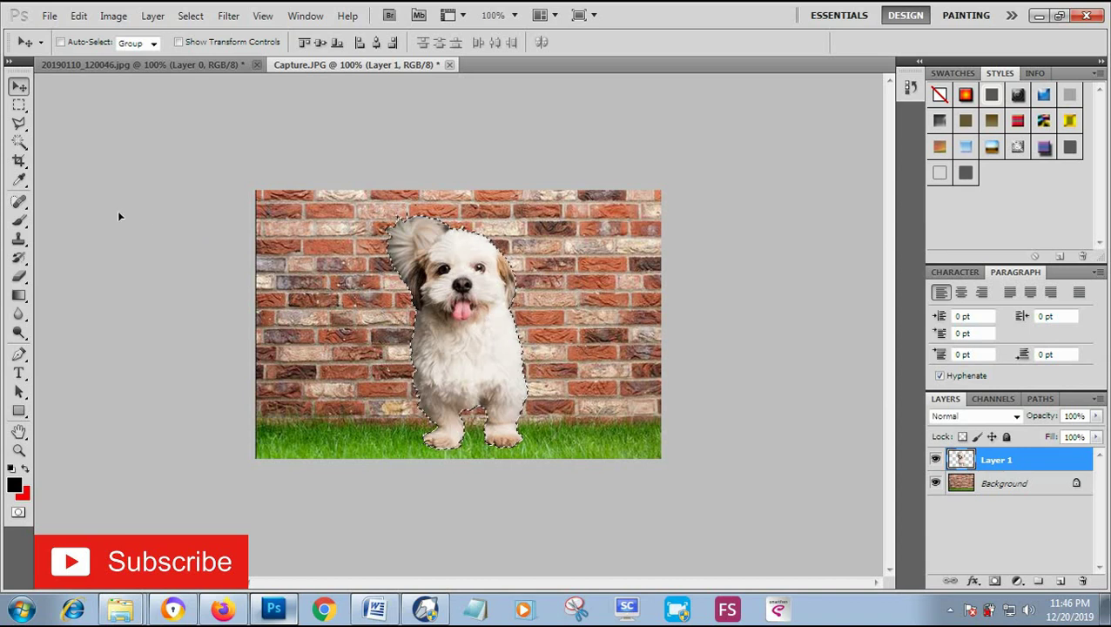
{"action": "left_click", "coordinate": [20, 124]}
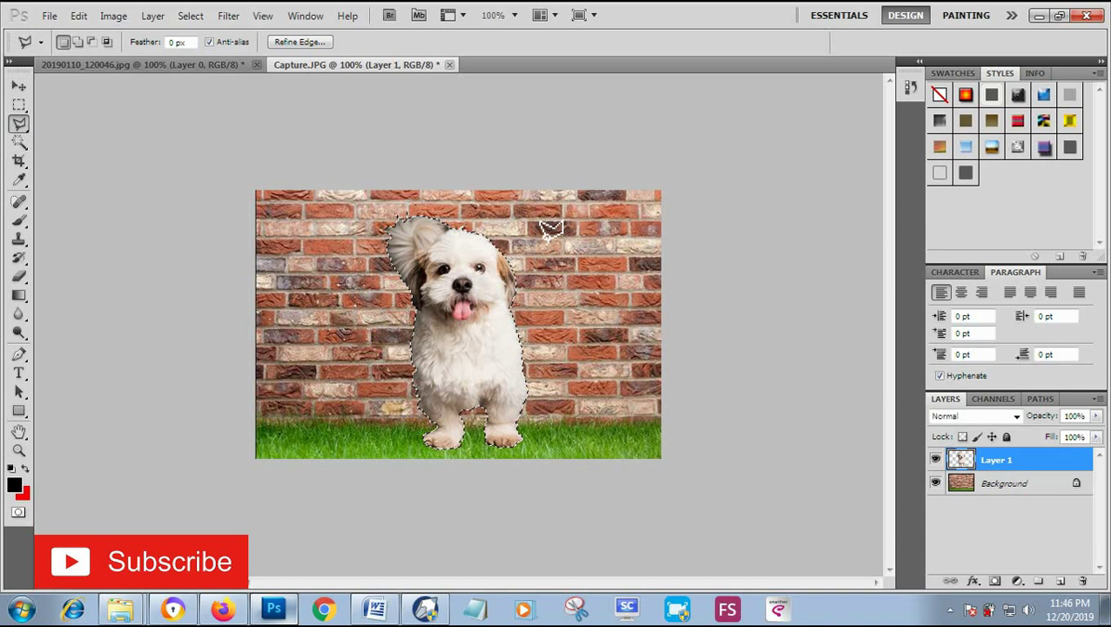
Apply Select Inverse to the dog selection, then feather it with a 2-pixel radius.
{"action": "right_click", "coordinate": [544, 235]}
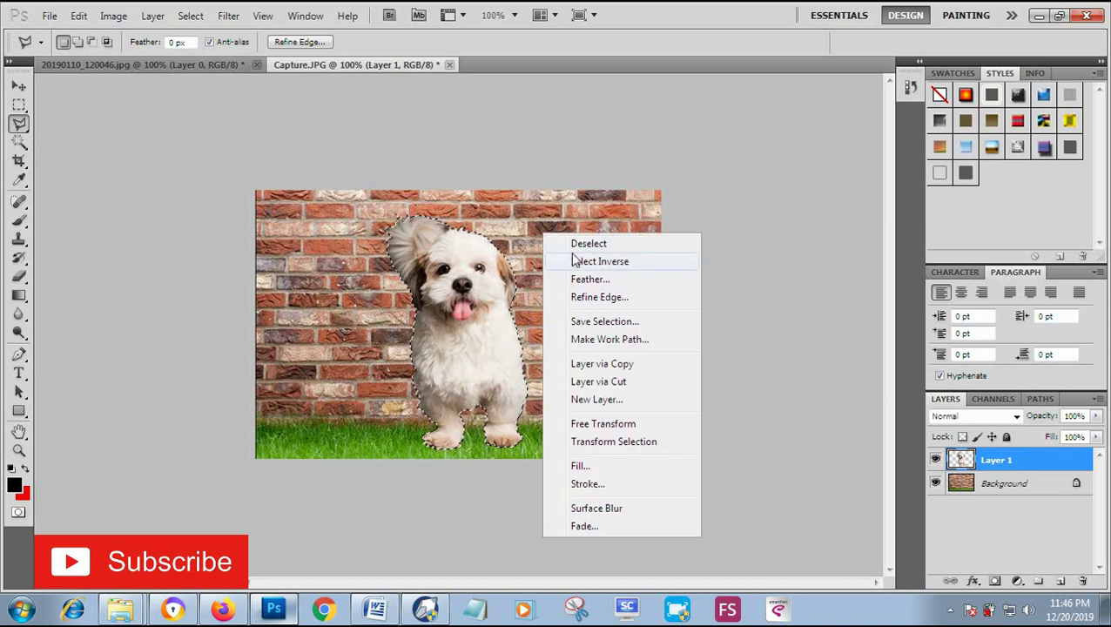
{"action": "left_click", "coordinate": [663, 263]}
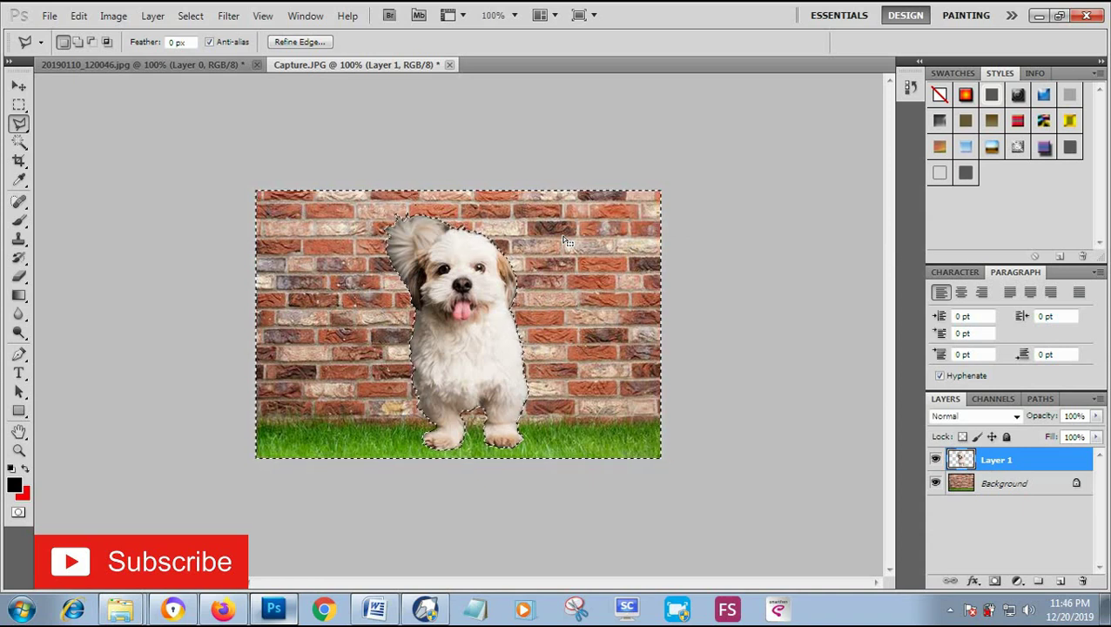
{"action": "right_click", "coordinate": [567, 242]}
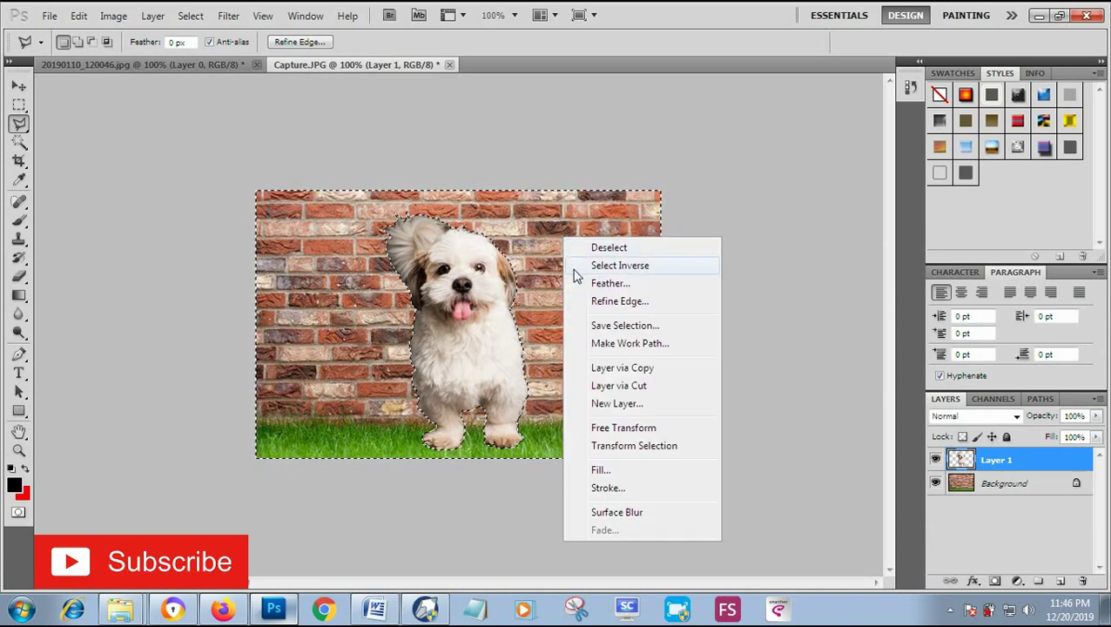
{"action": "left_click", "coordinate": [682, 288]}
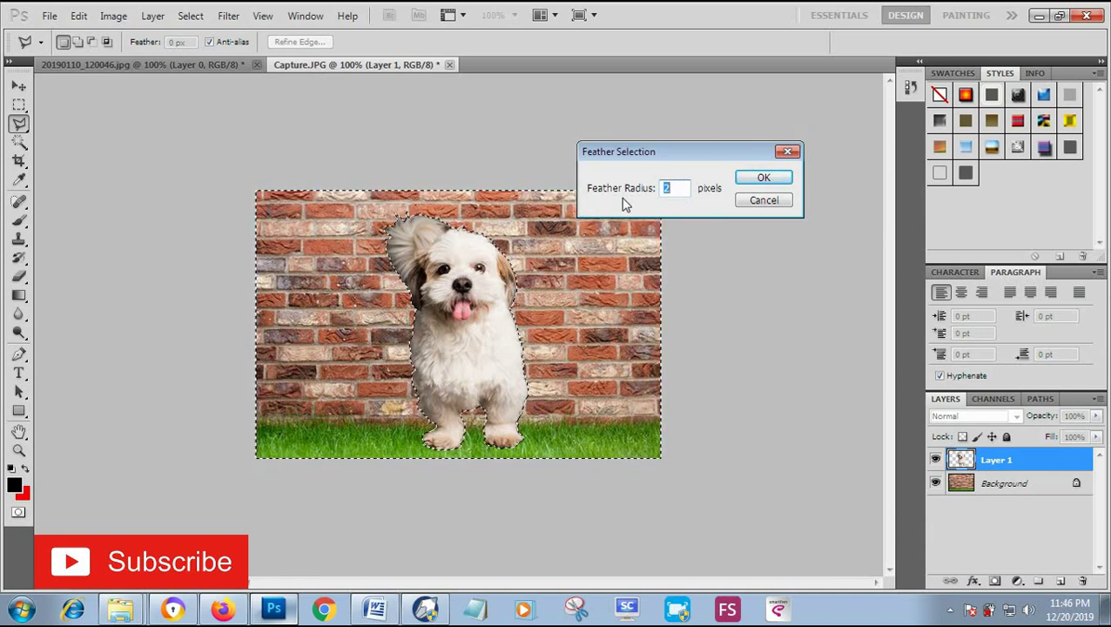
{"action": "left_click", "coordinate": [764, 177]}
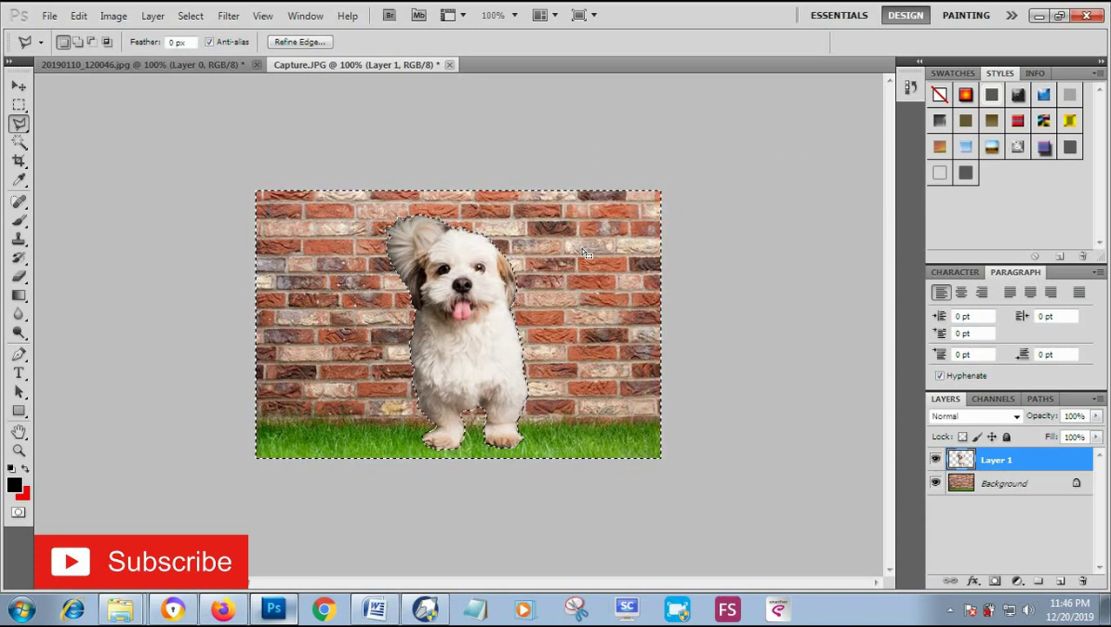
{"action": "key", "text": "ctrl+plus"}
{"action": "key", "text": "ctrl+plus"}
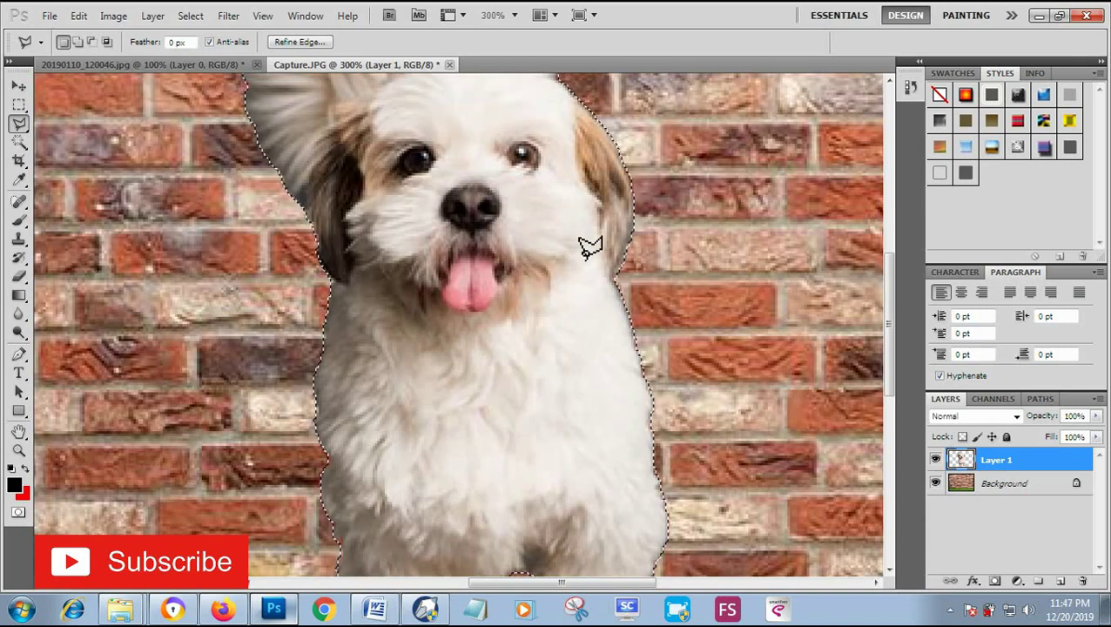
{"action": "scroll", "coordinate": [582, 248], "scroll_direction": "up", "scroll_amount": 1}
{"action": "scroll", "coordinate": [581, 248], "scroll_direction": "up", "scroll_amount": 1}
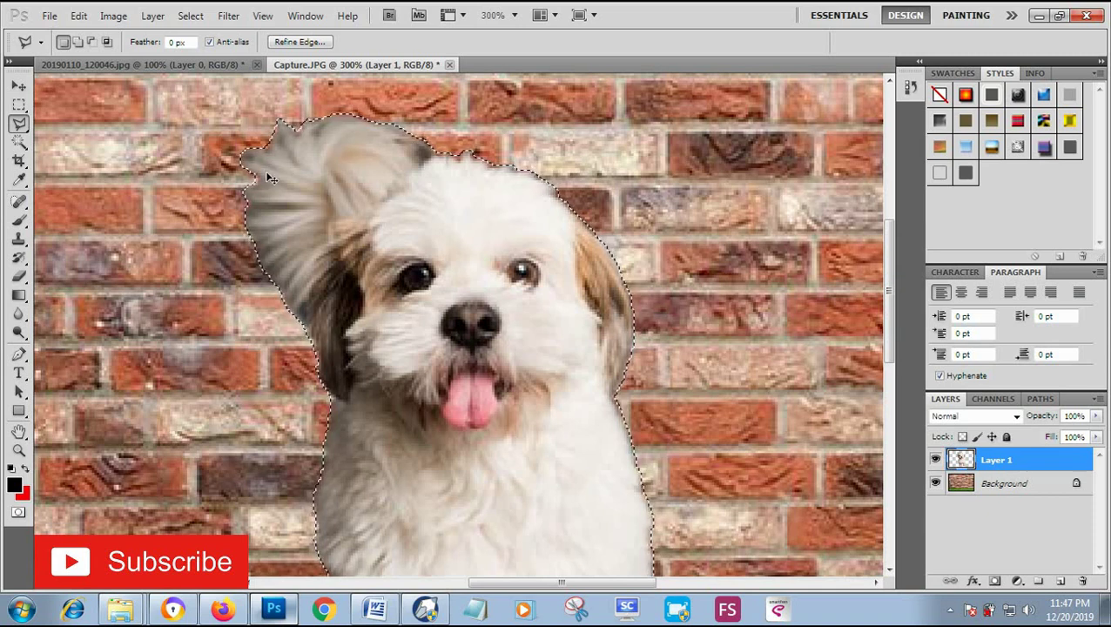
{"action": "key", "text": "ctrl+minus"}
{"action": "key", "text": "ctrl+minus"}
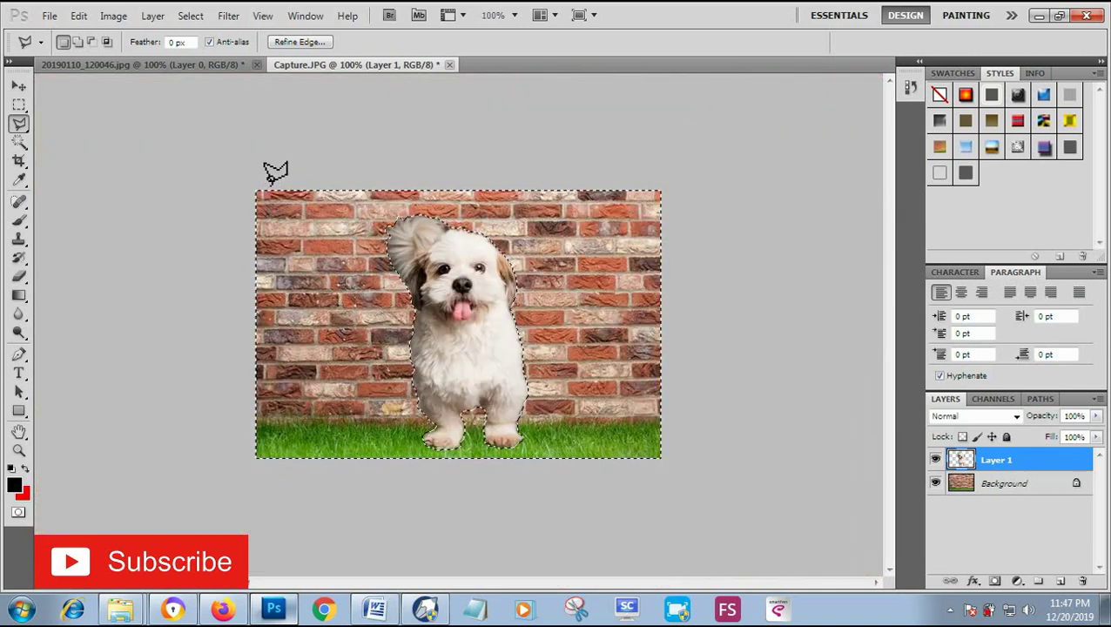
With the Crop Tool active, deselect the brick-wall image and show 20190110_120046.jpg.
{"action": "left_click", "coordinate": [19, 163]}
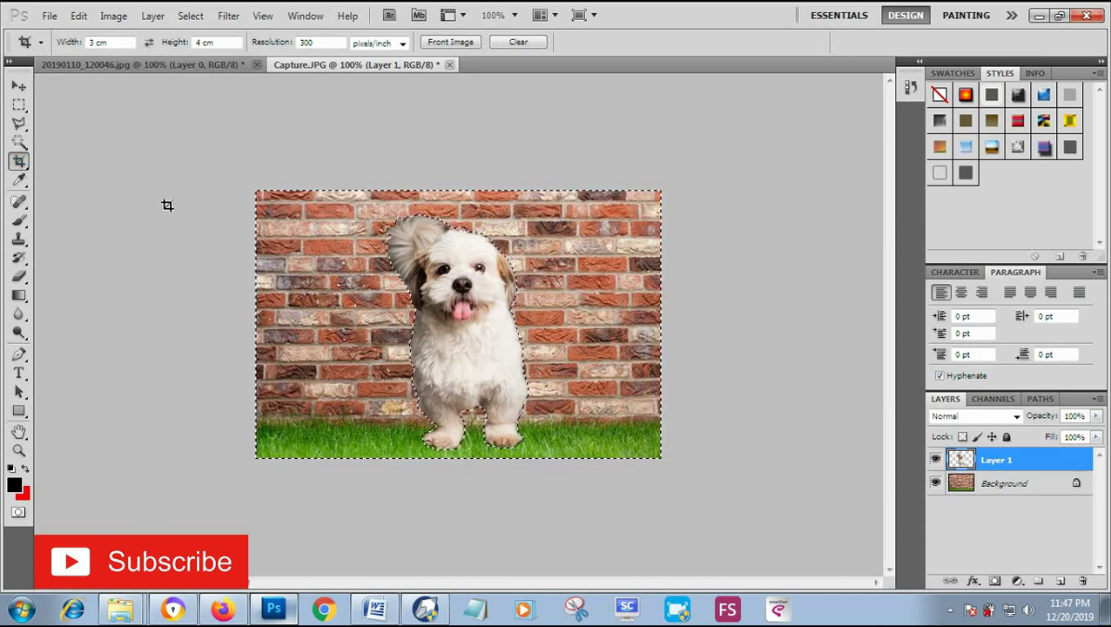
{"action": "key", "text": "ctrl+d"}
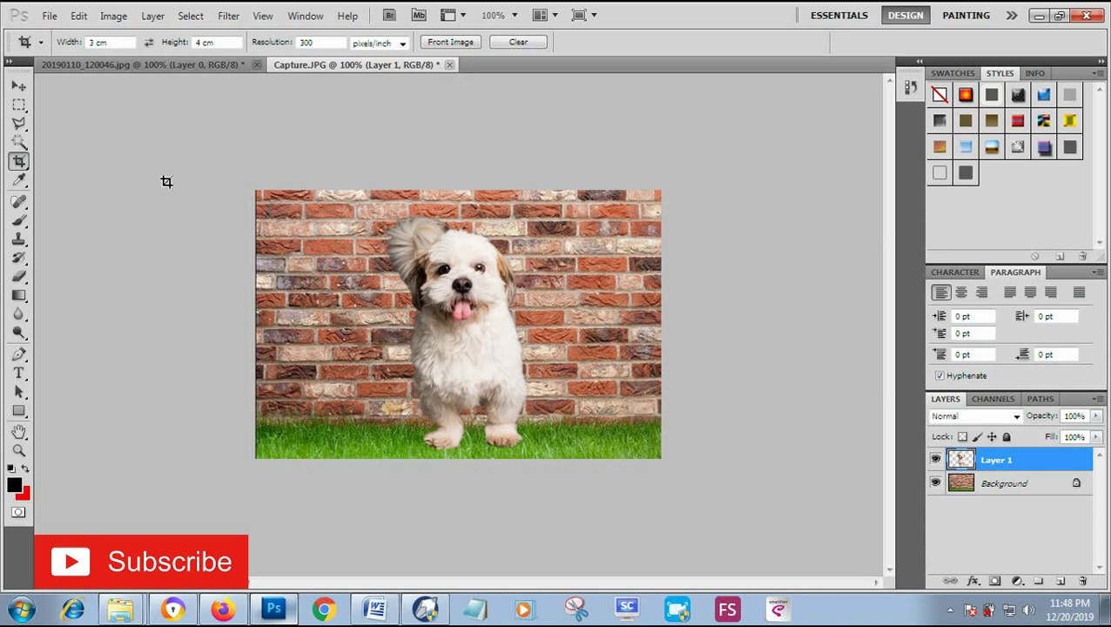
{"action": "left_click", "coordinate": [142, 65]}
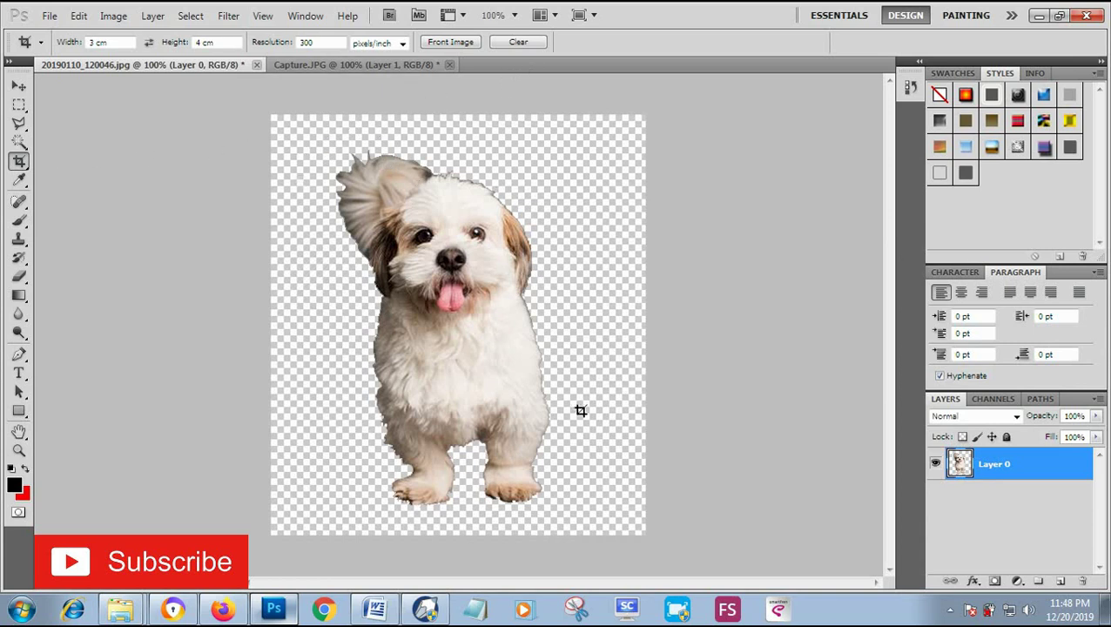
Clear the crop presets and crop the canvas to a narrow frame around the dog.
{"action": "left_click", "coordinate": [519, 43]}
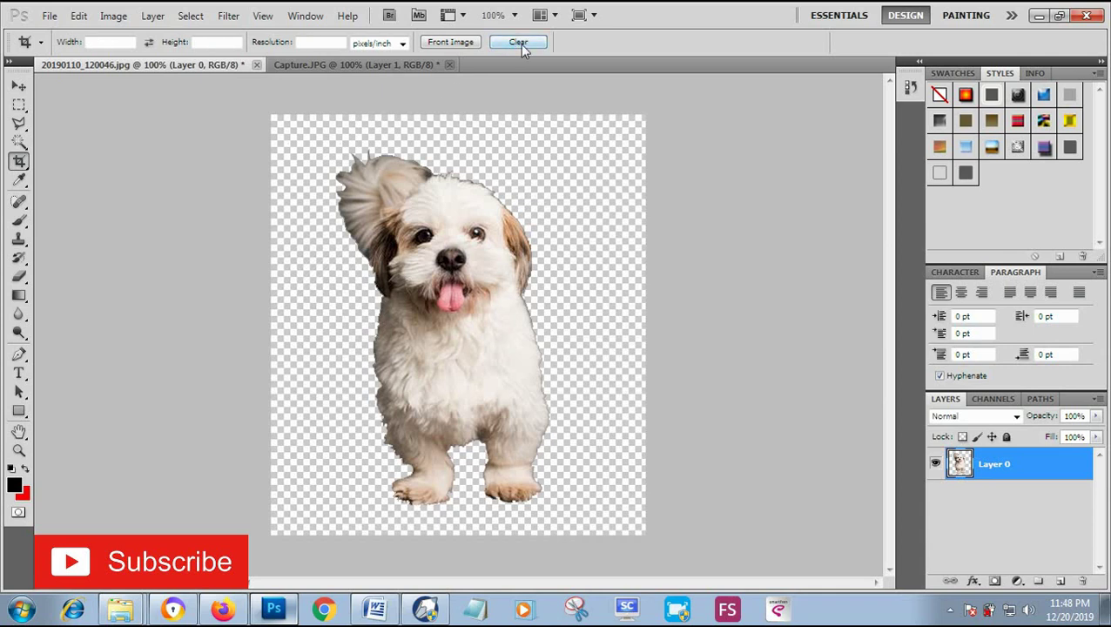
{"action": "mouse_move", "coordinate": [299, 150]}
{"action": "left_mouse_down"}
{"action": "mouse_move", "coordinate": [504, 315]}
{"action": "mouse_move", "coordinate": [560, 507]}
{"action": "left_mouse_up"}
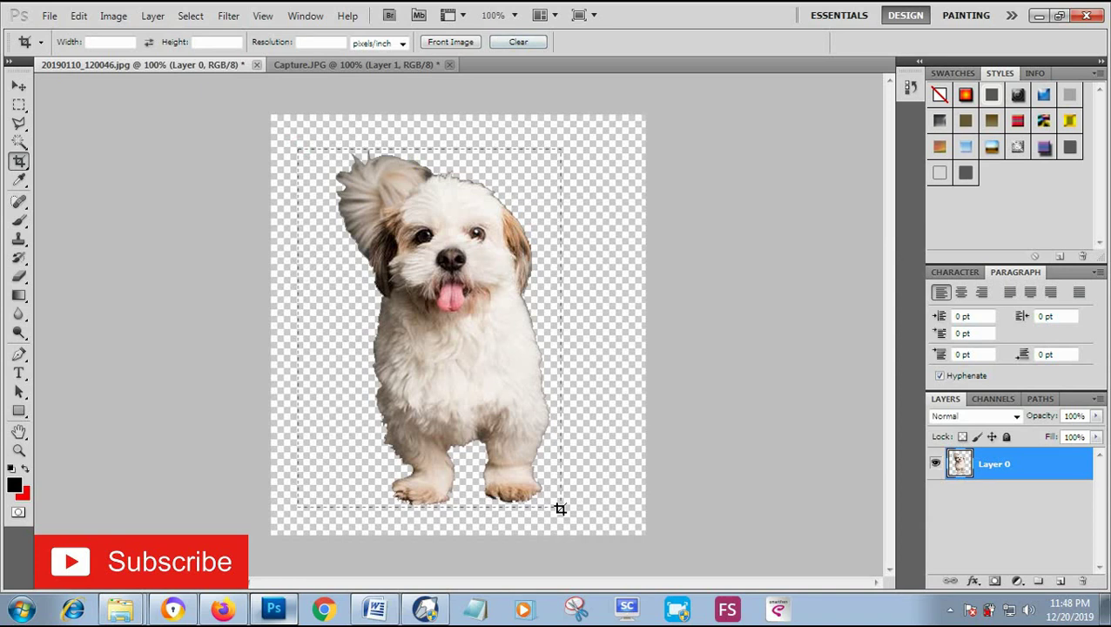
{"action": "left_click_drag", "start_coordinate": [559, 507], "coordinate": [549, 505]}
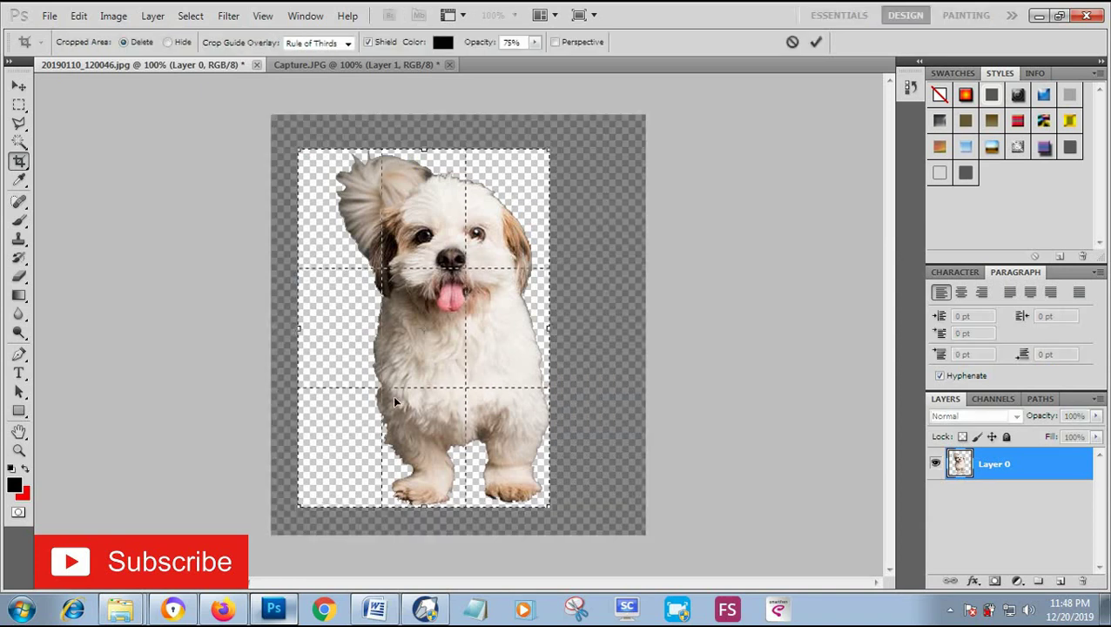
{"action": "left_click_drag", "start_coordinate": [299, 329], "coordinate": [333, 328]}
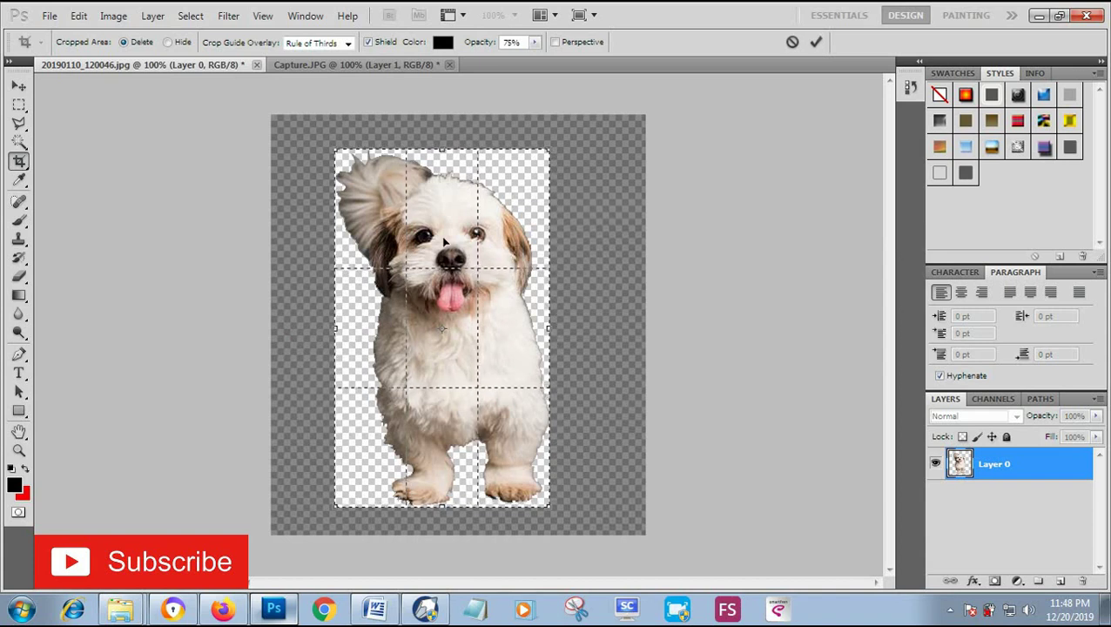
{"action": "key", "text": "Return"}
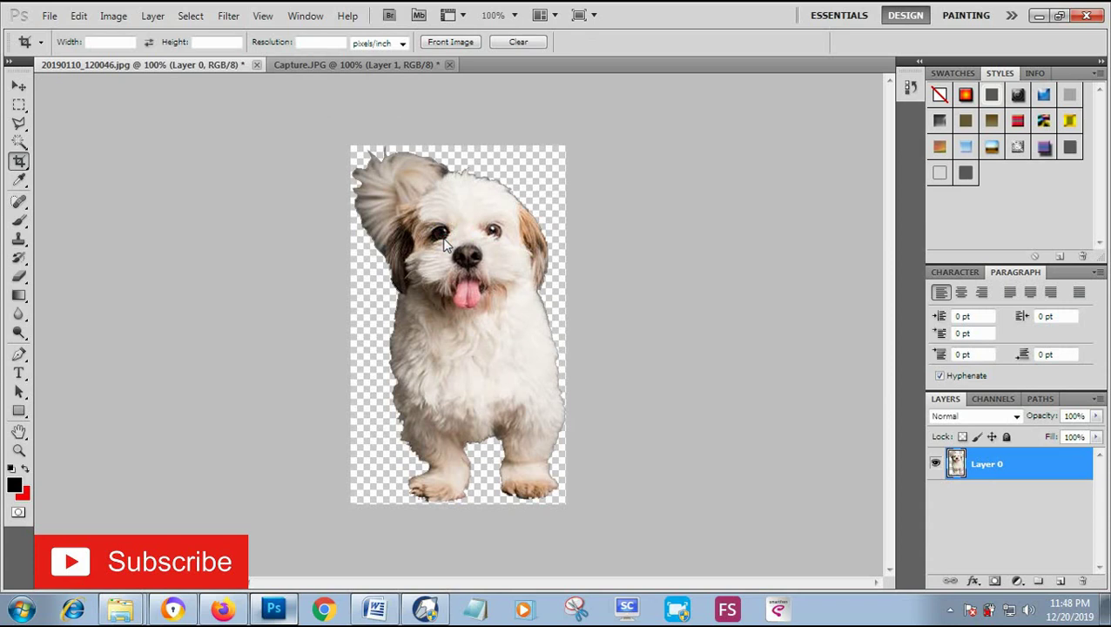
Save the cropped dog as 20190110_120046.png in New folder with default PNG options.
{"action": "left_click", "coordinate": [48, 16]}
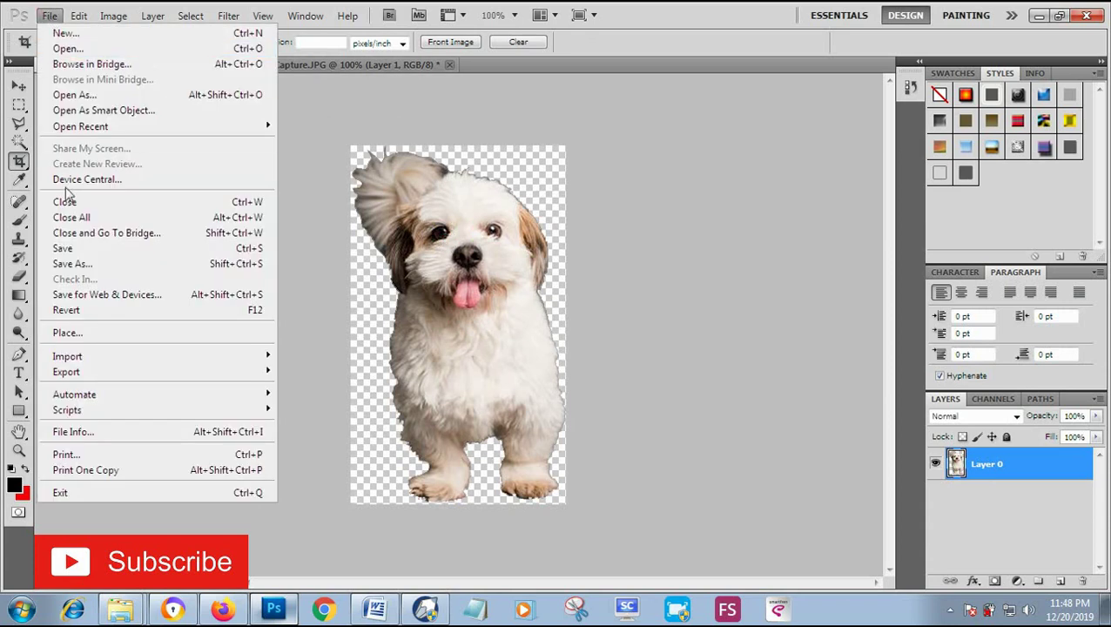
{"action": "left_click", "coordinate": [128, 264]}
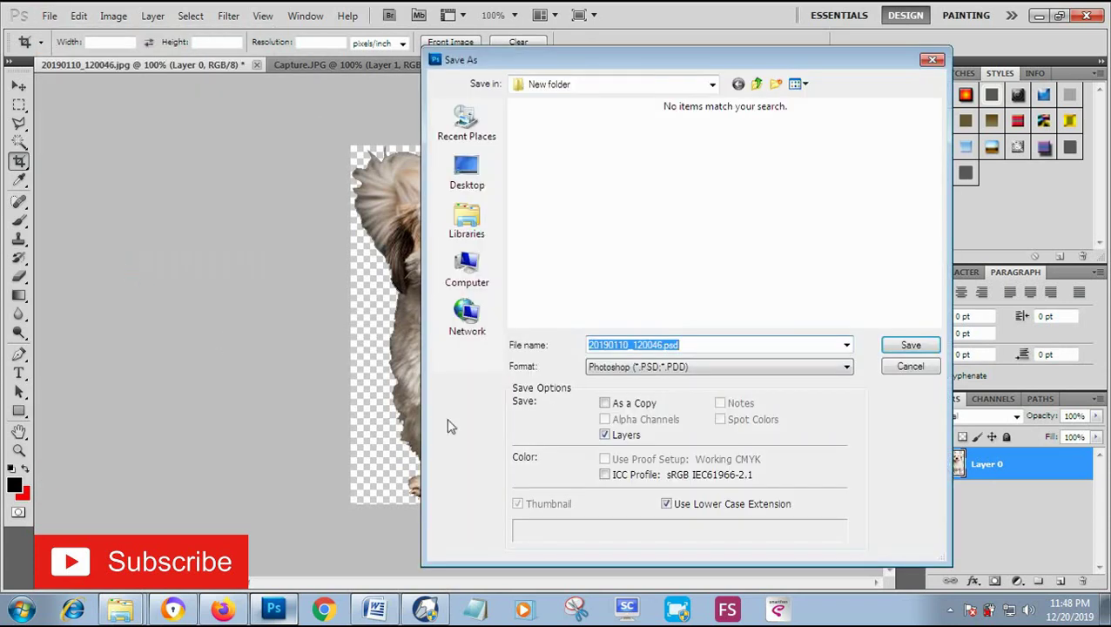
{"action": "left_click", "coordinate": [836, 369]}
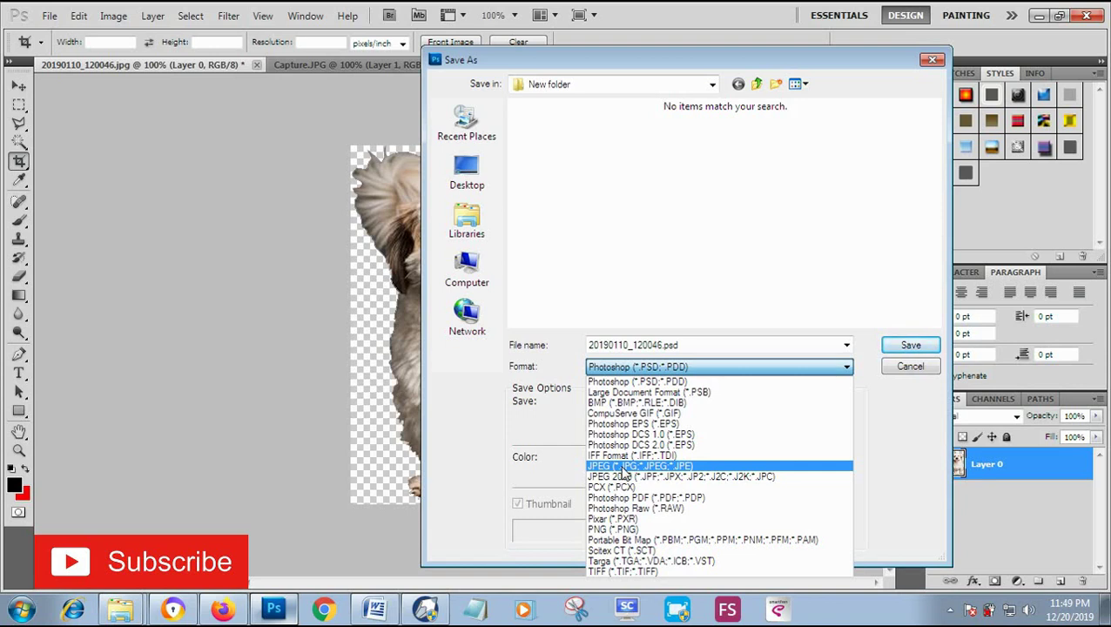
{"action": "left_click", "coordinate": [638, 530]}
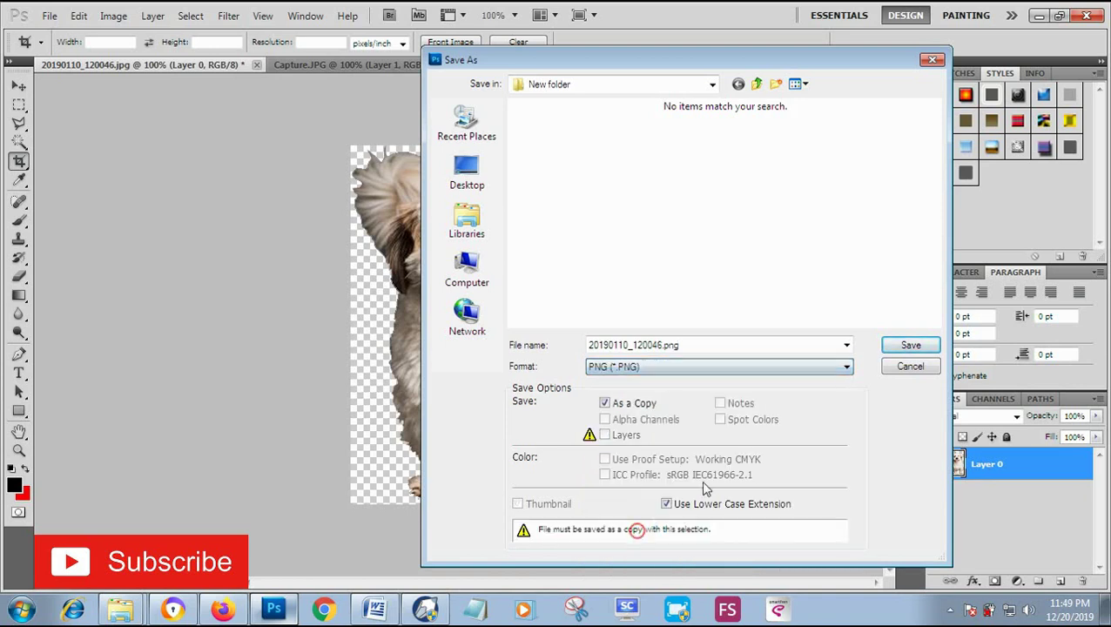
{"action": "left_click", "coordinate": [910, 346]}
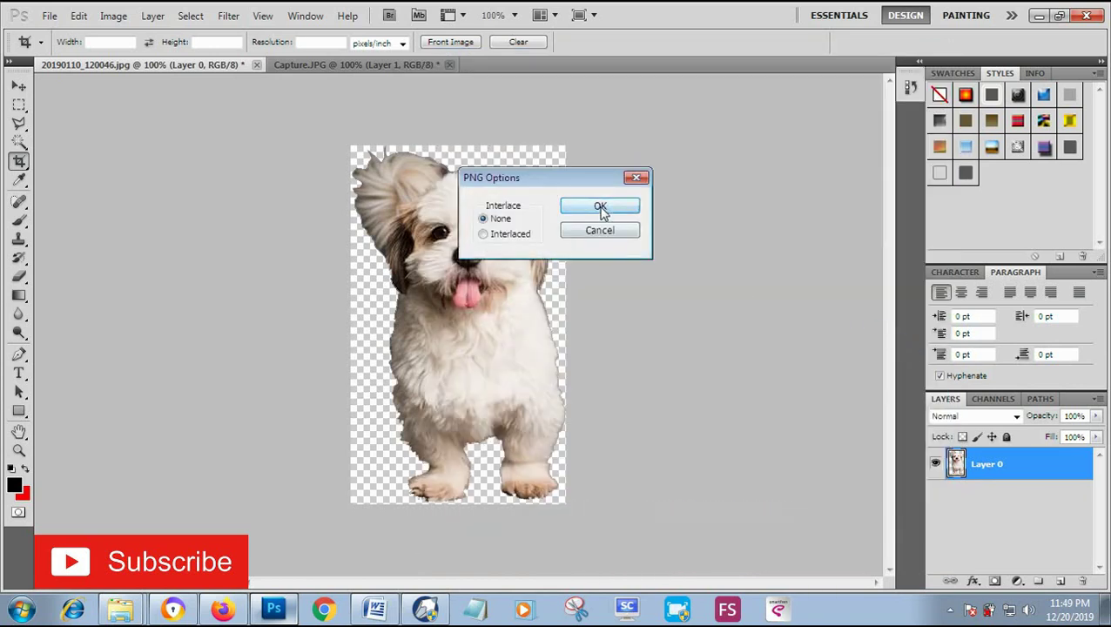
{"action": "left_click", "coordinate": [601, 210]}
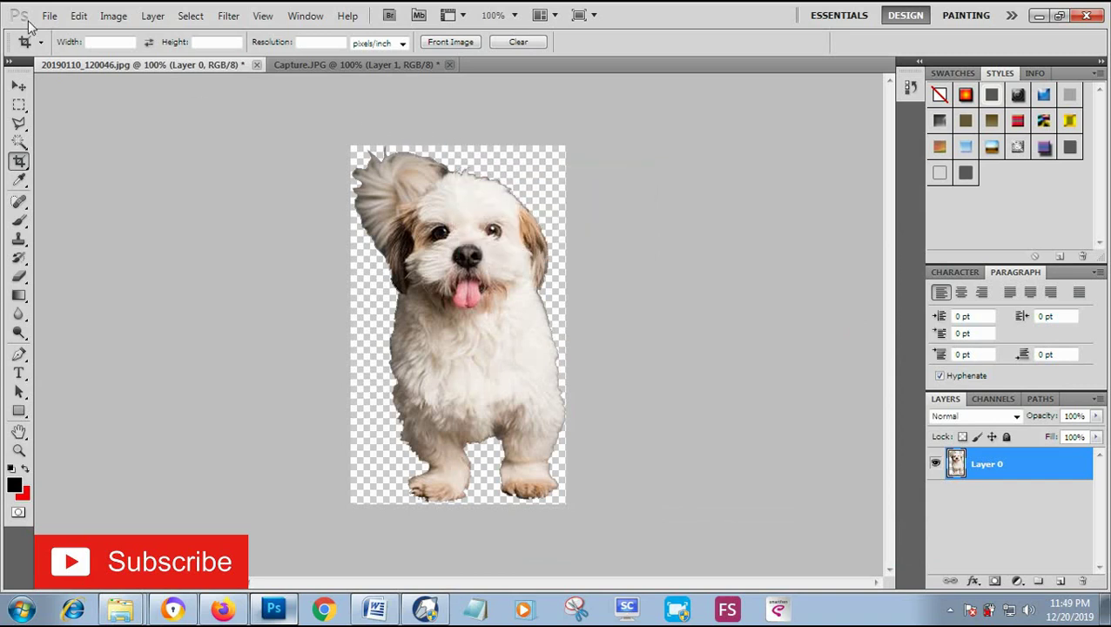
{"action": "left_click", "coordinate": [50, 16]}
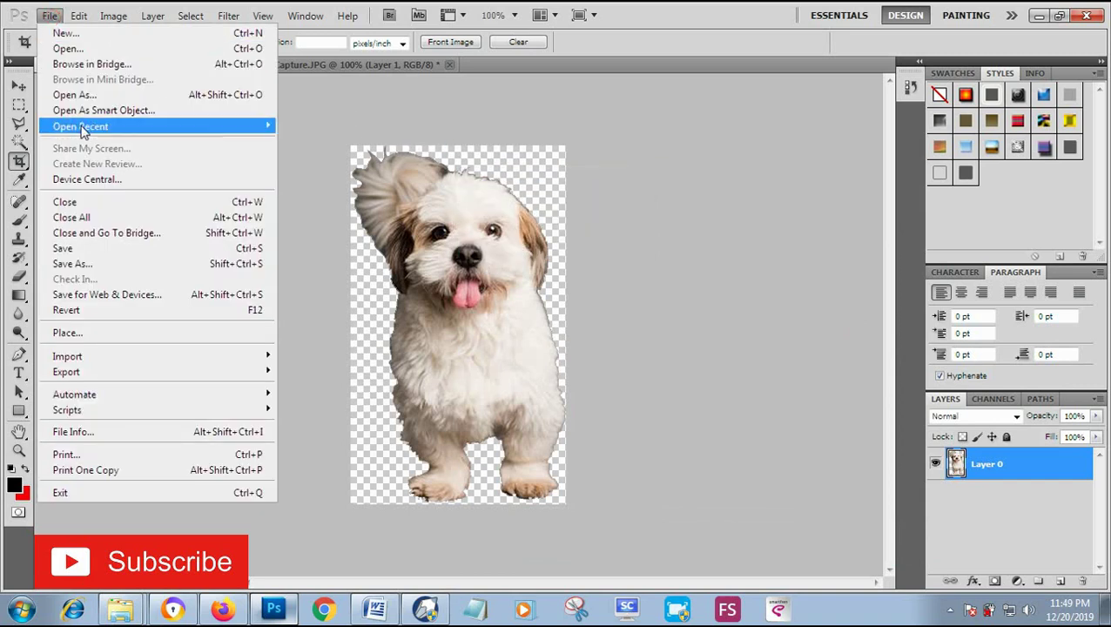
Save a JPEG copy named 123.jpg in New folder, accepting the default JPEG options.
{"action": "left_click", "coordinate": [108, 265]}
{"action": "left_click", "coordinate": [691, 371]}
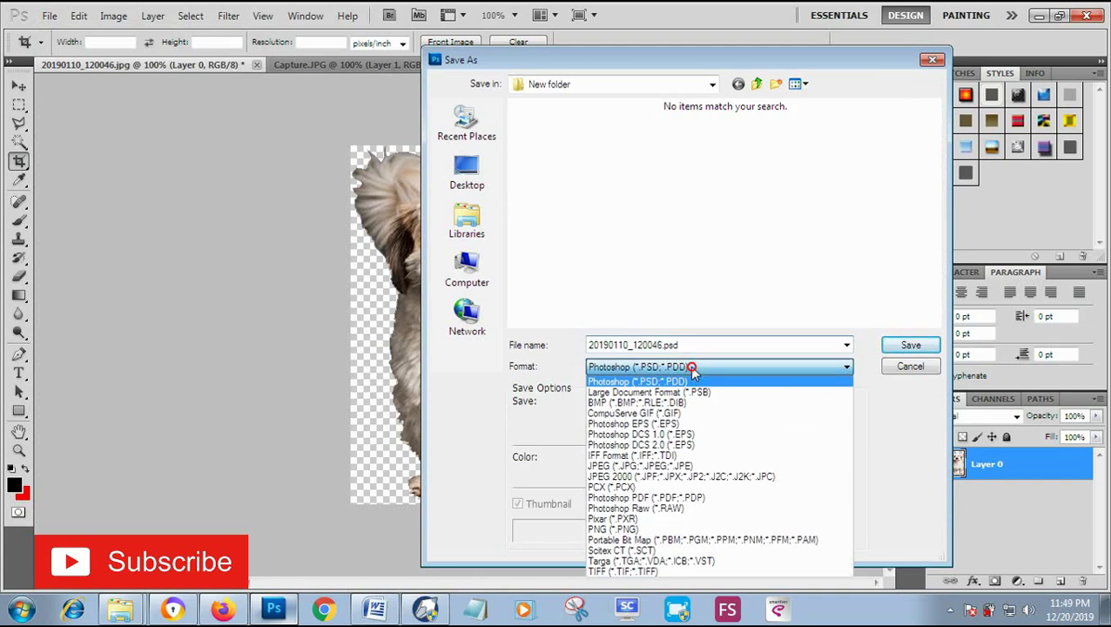
{"action": "left_click", "coordinate": [619, 468]}
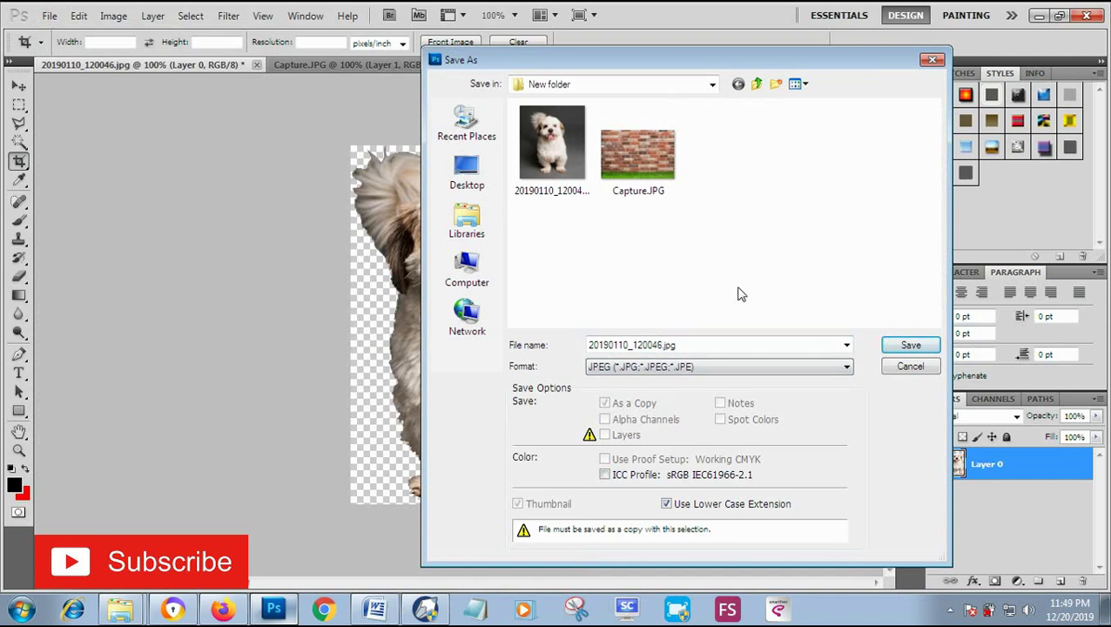
{"action": "left_click", "coordinate": [692, 344]}
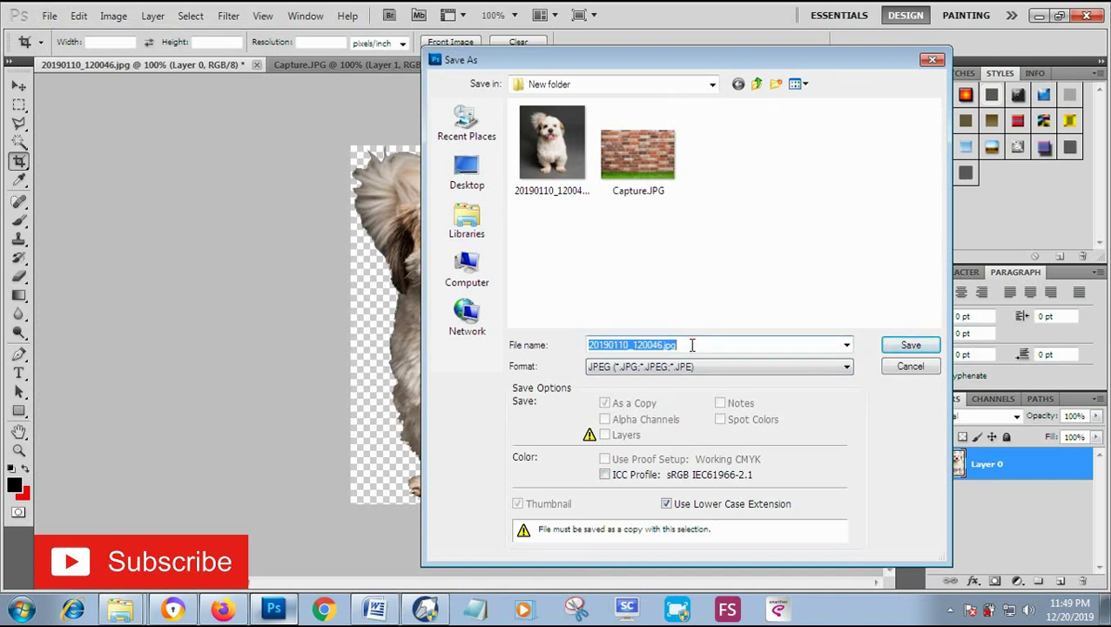
{"action": "type", "text": "123"}
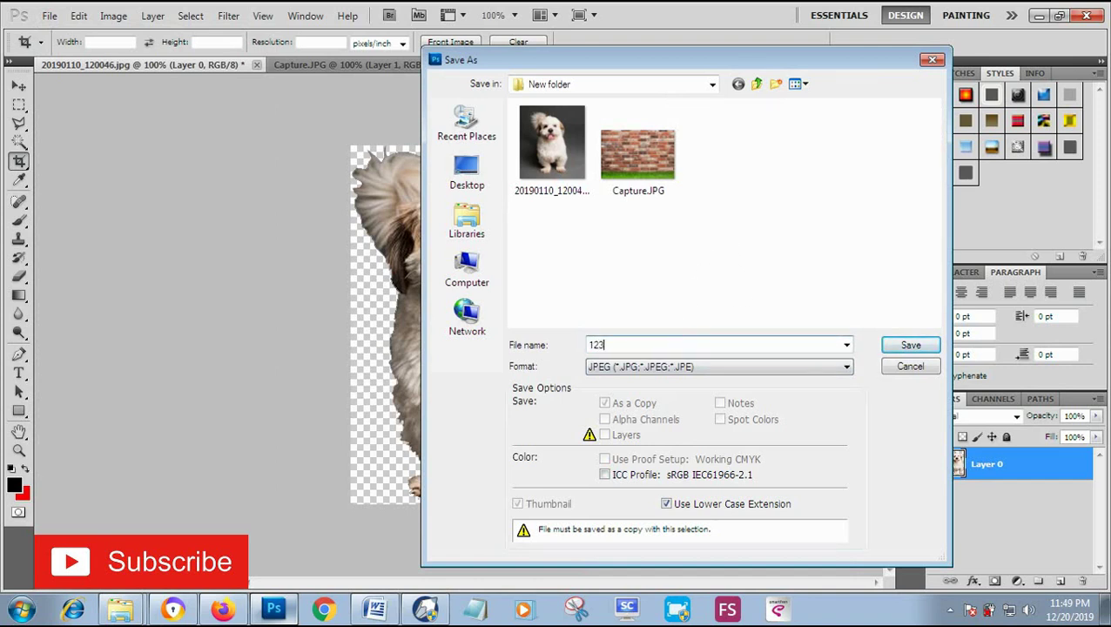
{"action": "left_click", "coordinate": [908, 345]}
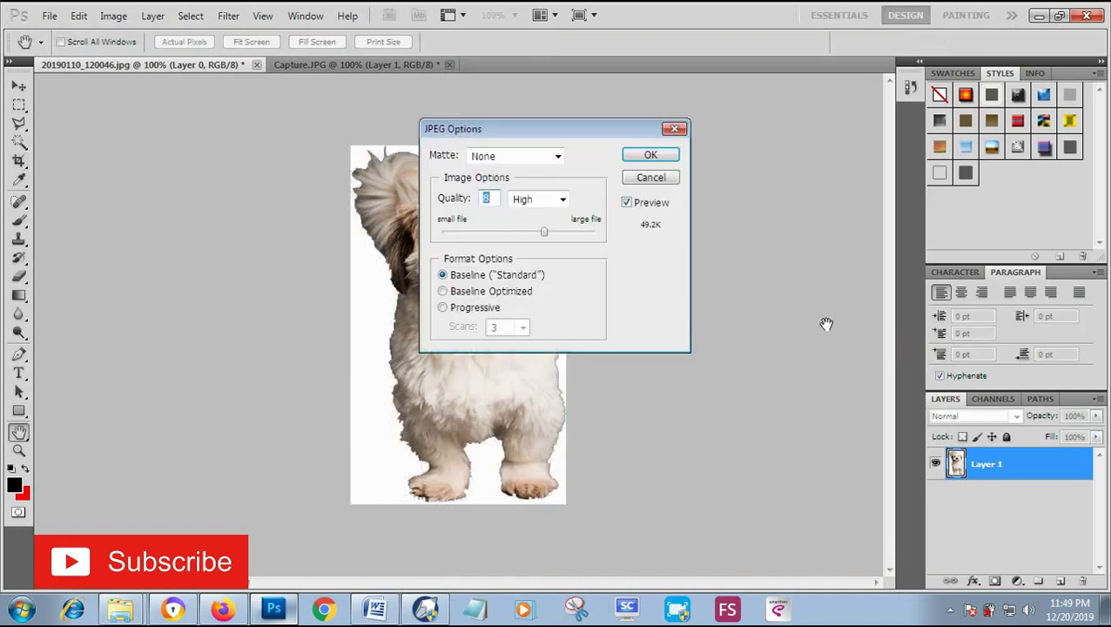
{"action": "left_click", "coordinate": [660, 157]}
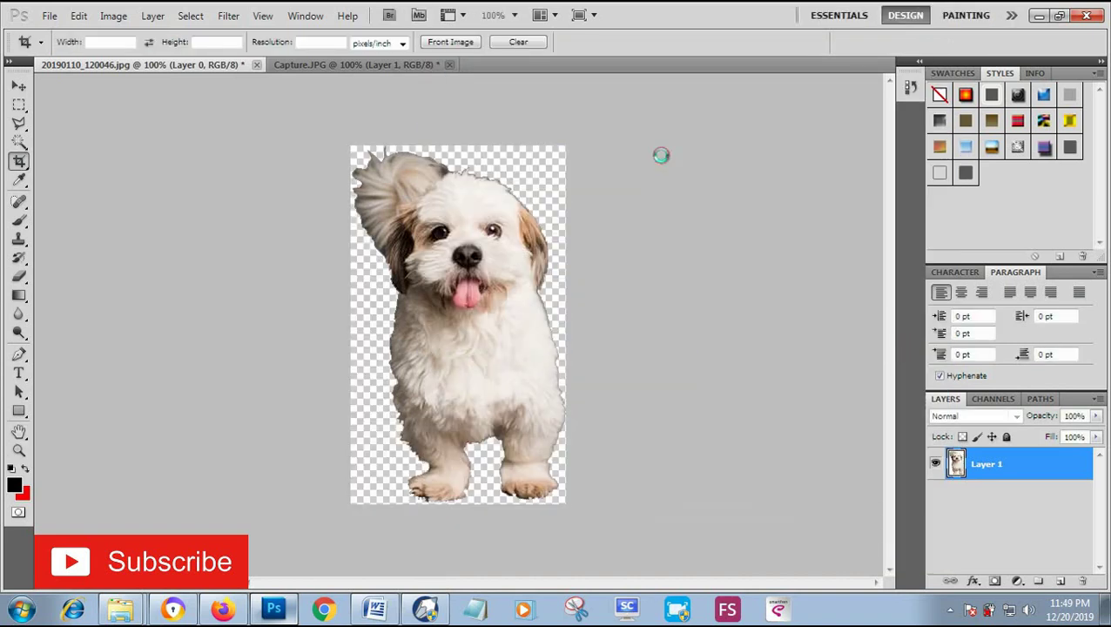
Open New folder in Windows Explorer and maximize its window.
{"action": "left_click", "coordinate": [121, 613]}
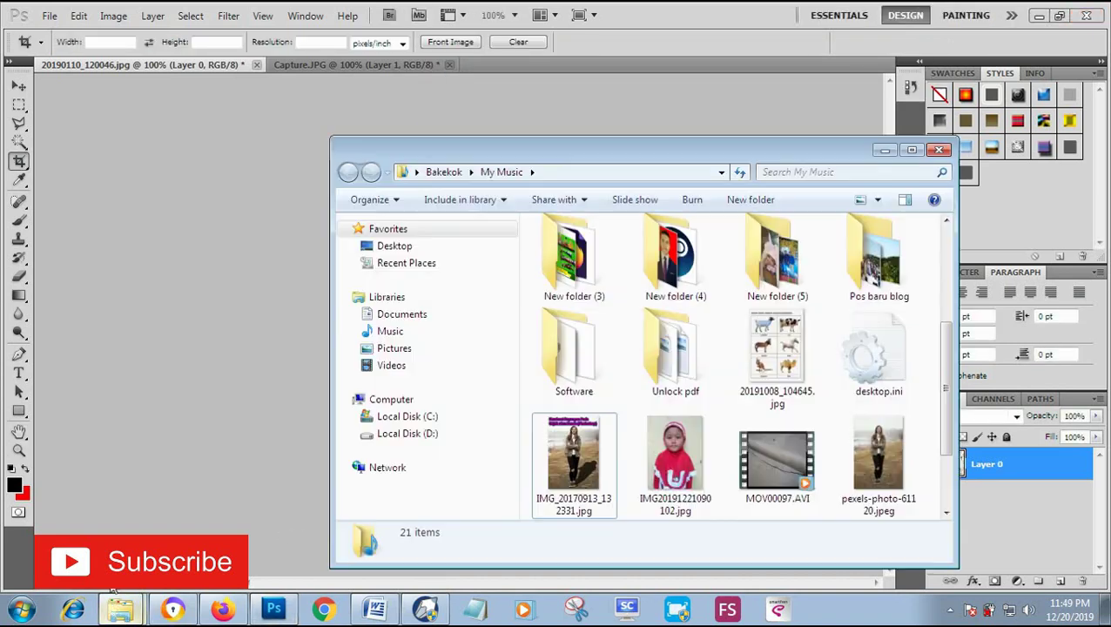
{"action": "left_click", "coordinate": [596, 252]}
{"action": "scroll", "coordinate": [601, 261], "scroll_direction": "up", "scroll_amount": 2}
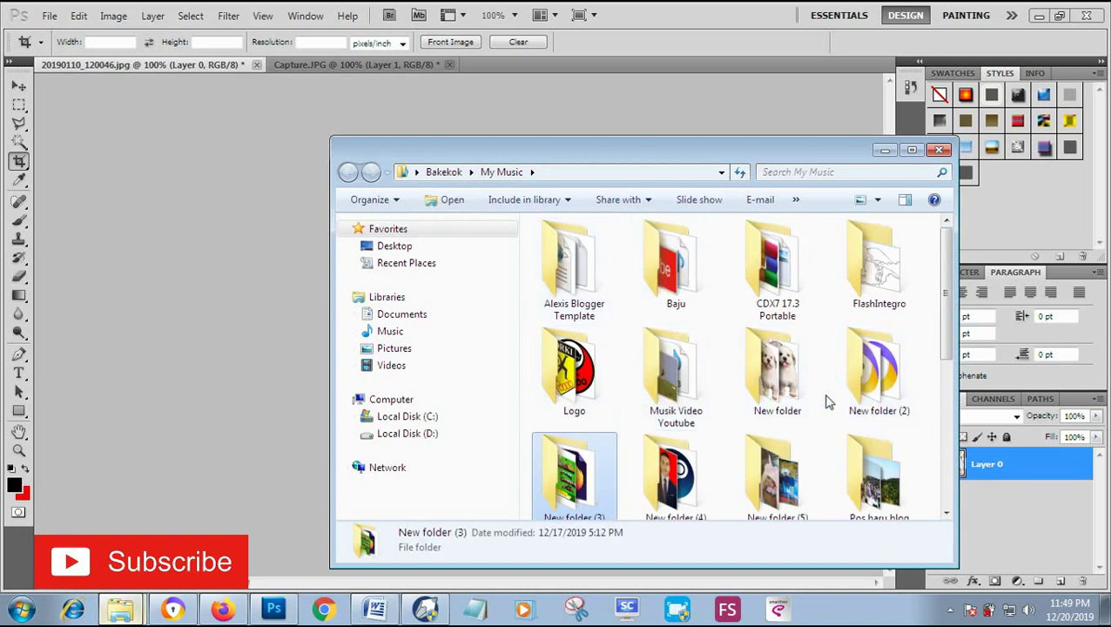
{"action": "left_click", "coordinate": [786, 383]}
{"action": "double_click", "coordinate": [786, 383]}
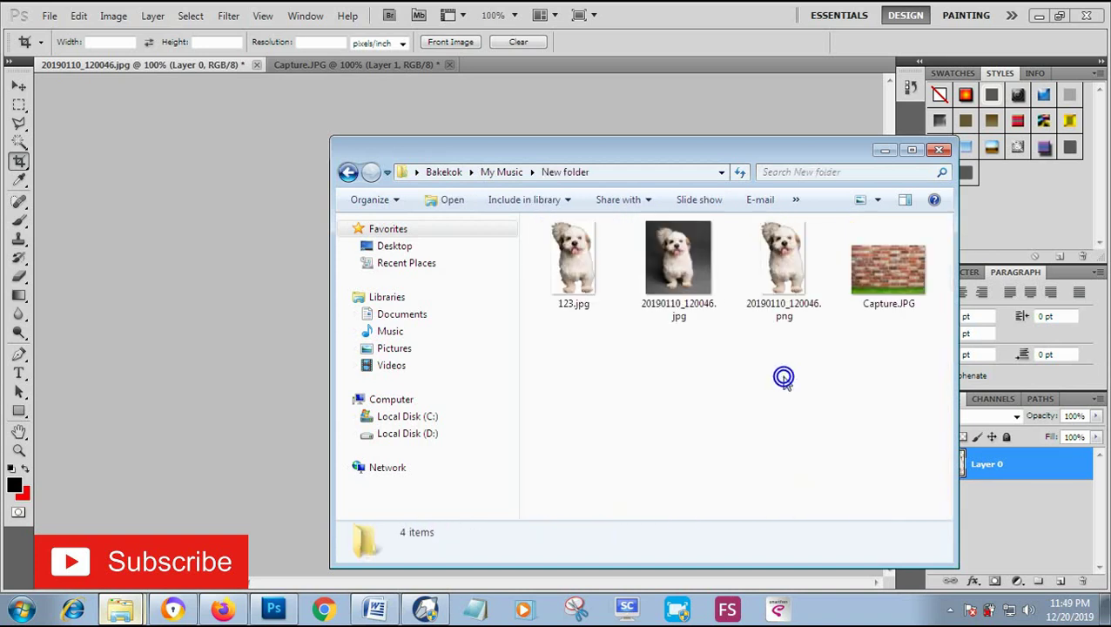
{"action": "left_click", "coordinate": [913, 150]}
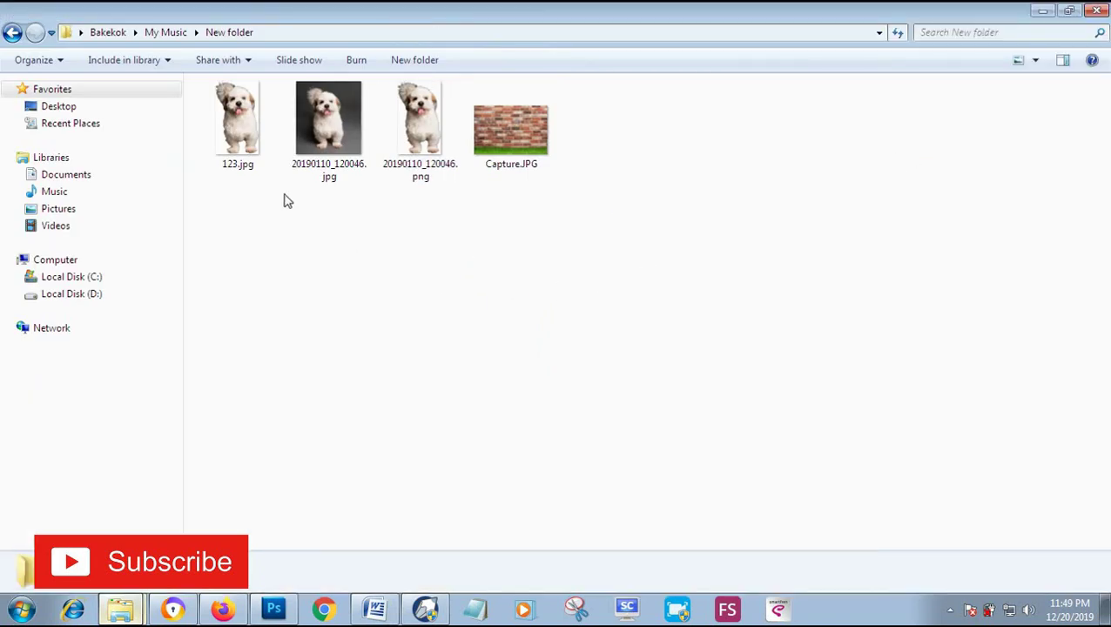
Compare the details of 123.jpg and the PNG, then return to Photoshop.
{"action": "left_click", "coordinate": [245, 148]}
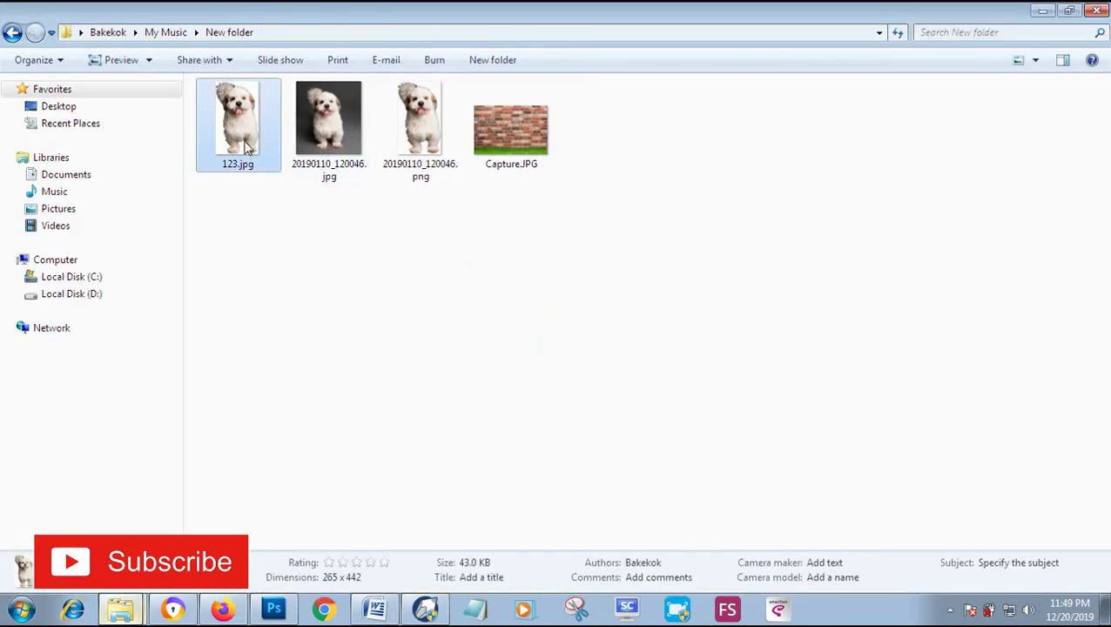
{"action": "left_click", "coordinate": [415, 138]}
{"action": "left_click", "coordinate": [235, 144]}
{"action": "left_click", "coordinate": [418, 144]}
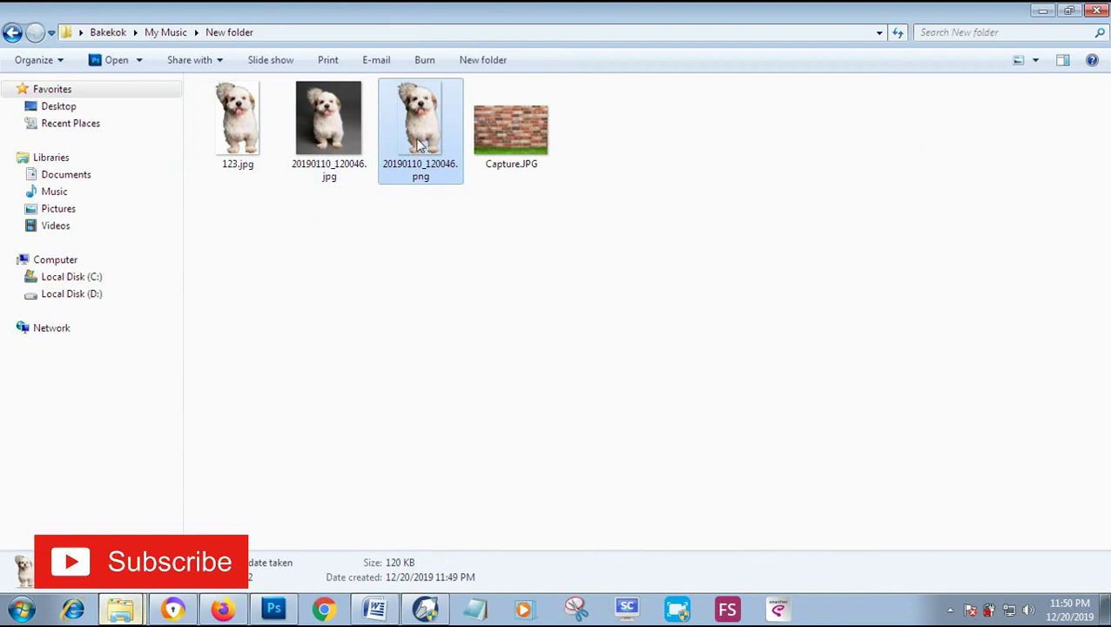
{"action": "left_click", "coordinate": [274, 611]}
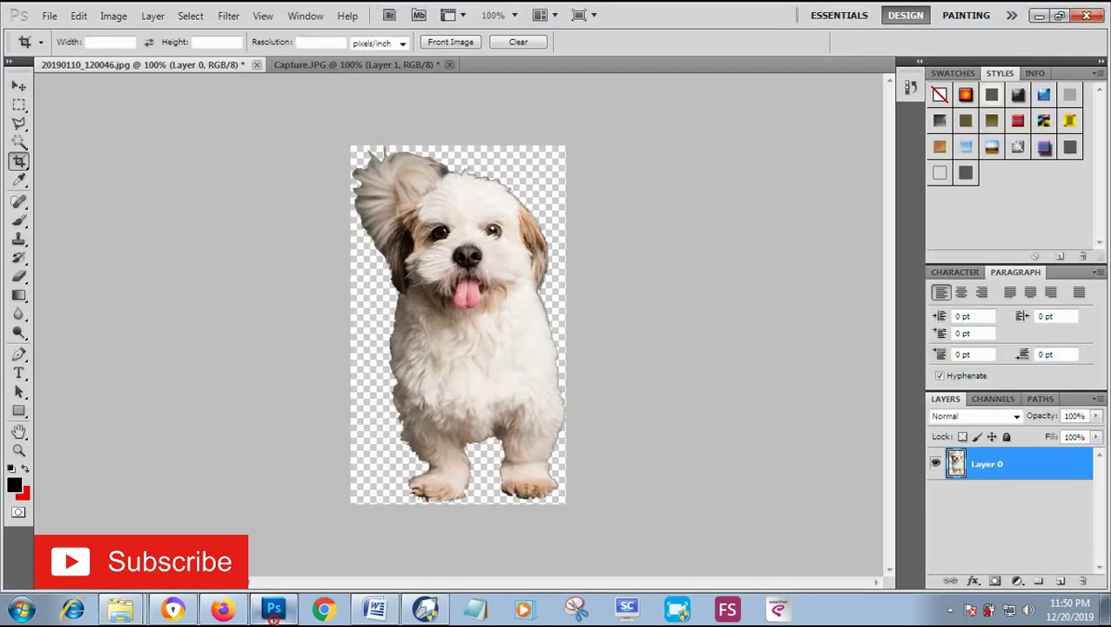
Delete the old dog Layer 1 from Capture.JPG, then switch to Windows Explorer.
{"action": "left_click", "coordinate": [335, 64]}
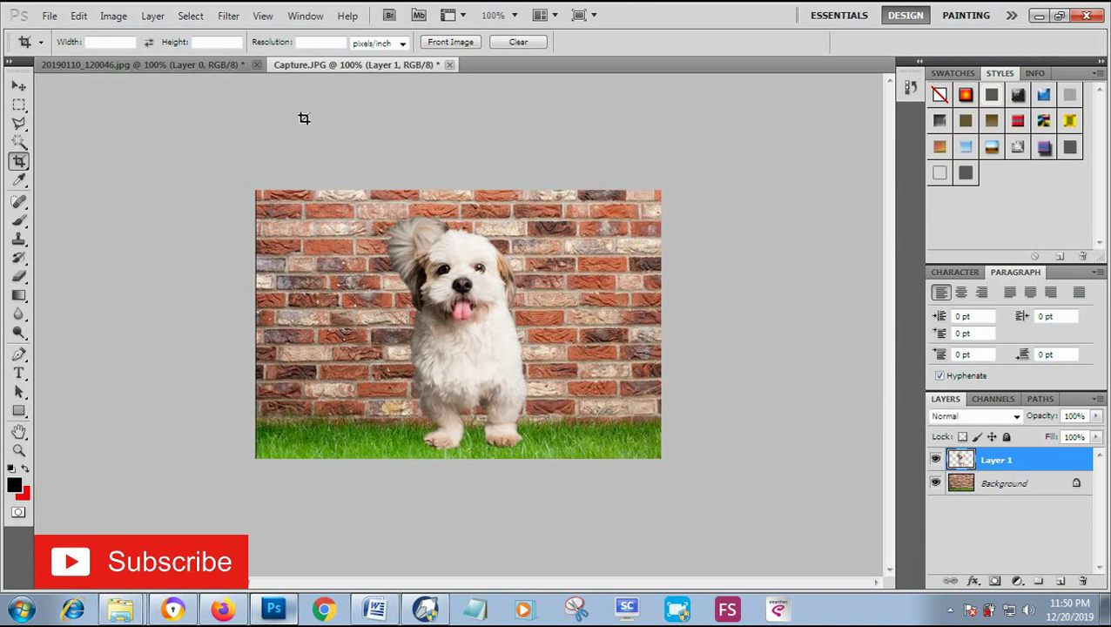
{"action": "left_click", "coordinate": [19, 86]}
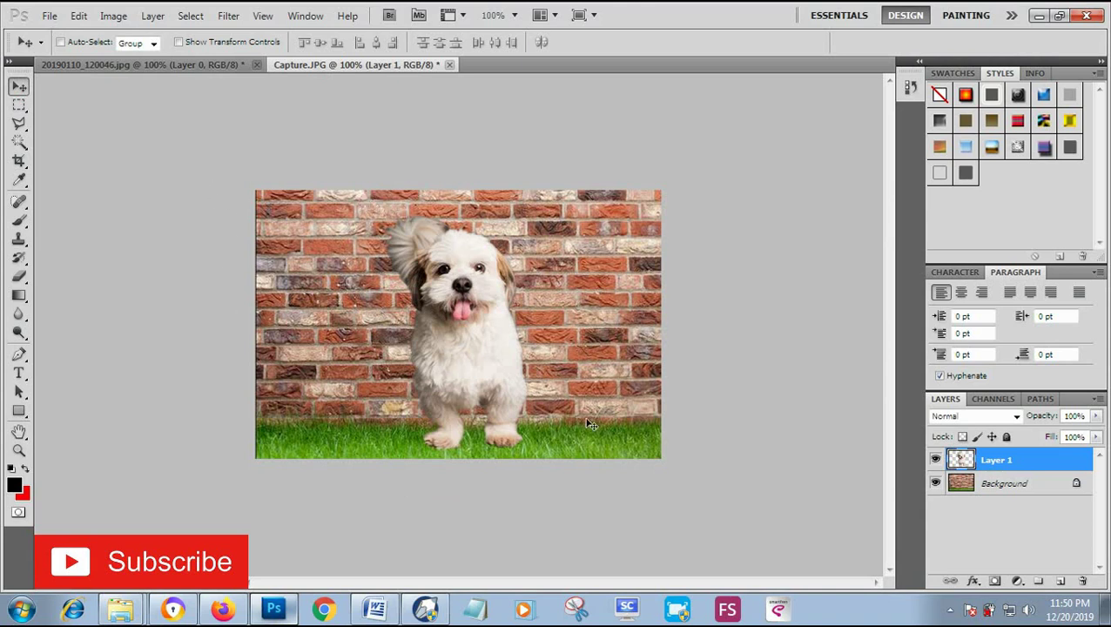
{"action": "left_click", "coordinate": [179, 42]}
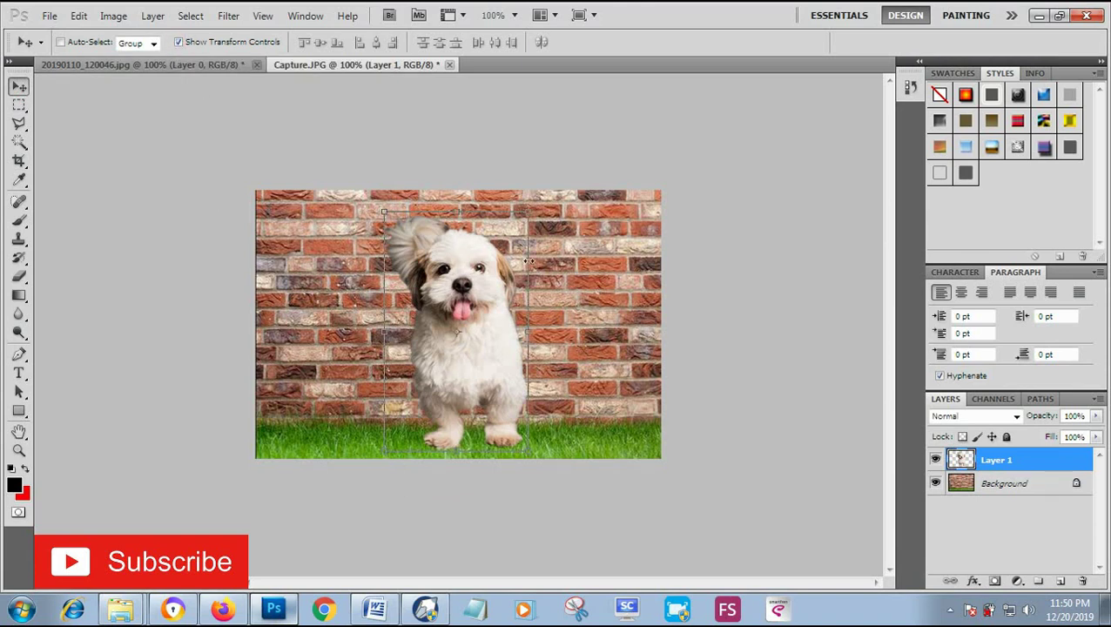
{"action": "key", "text": "Delete"}
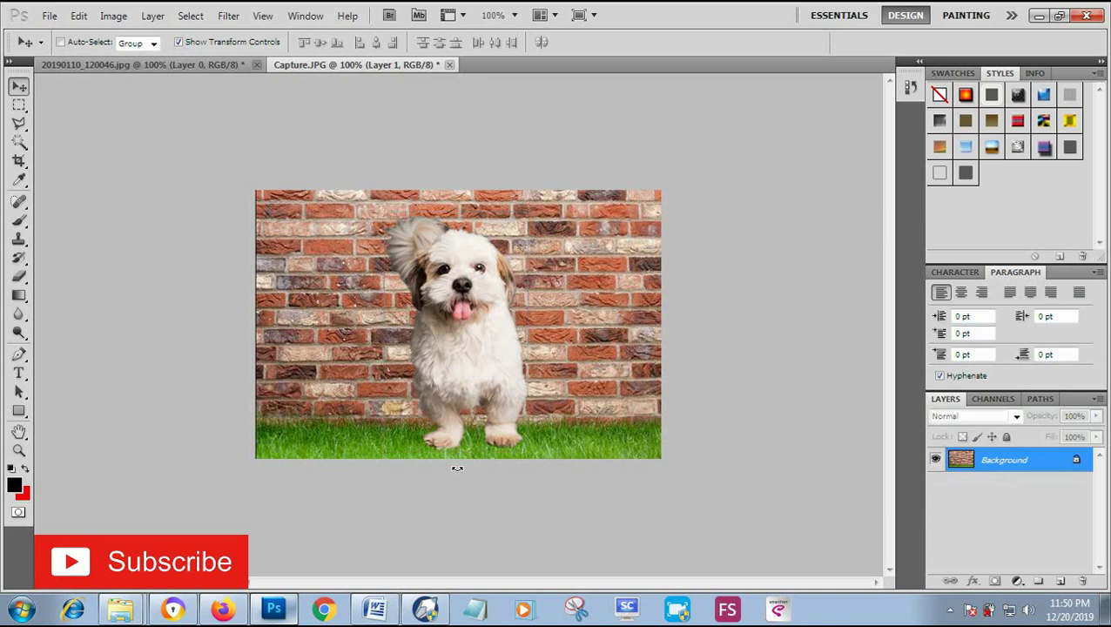
{"action": "left_click", "coordinate": [120, 613]}
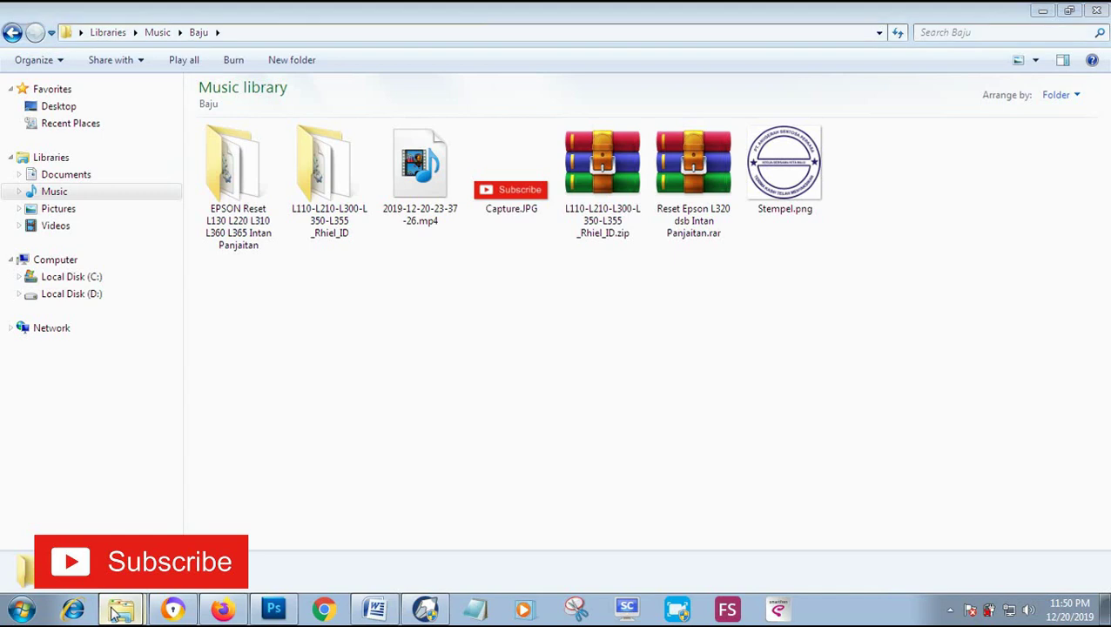
Drag 123.jpg from New folder onto the Capture.JPG canvas as layer 123.
{"action": "left_click", "coordinate": [119, 610]}
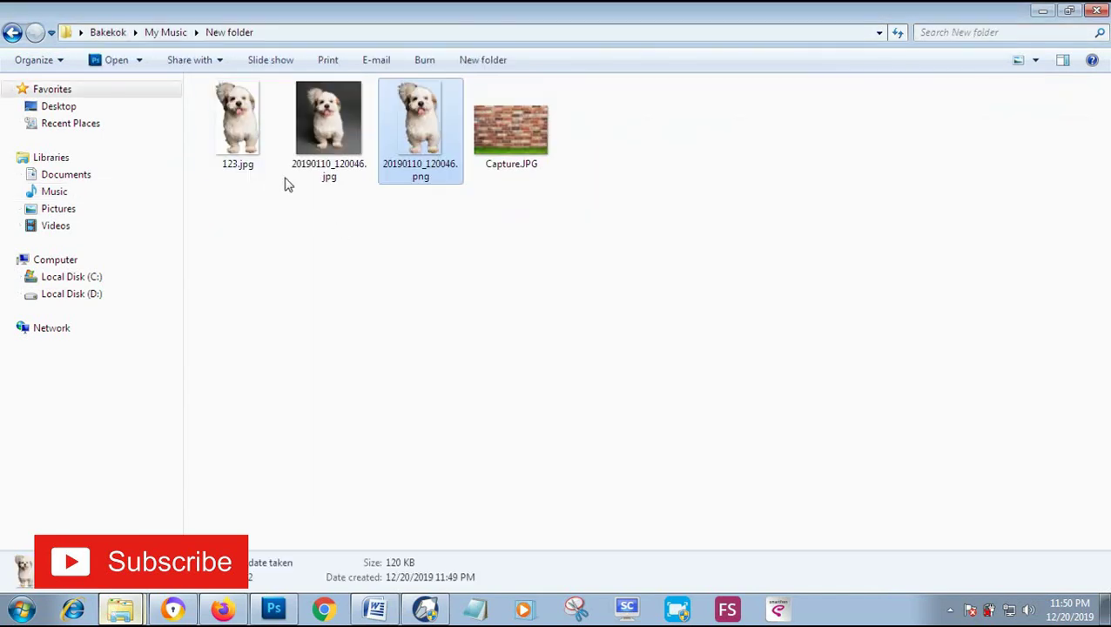
{"action": "left_click", "coordinate": [244, 147]}
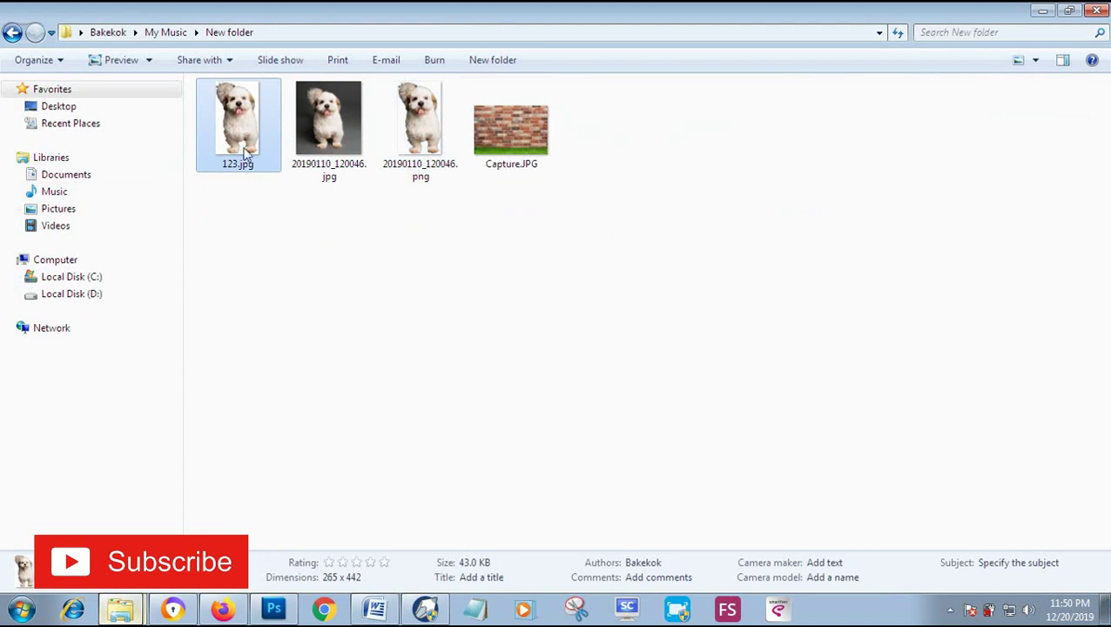
{"action": "left_click", "coordinate": [275, 608]}
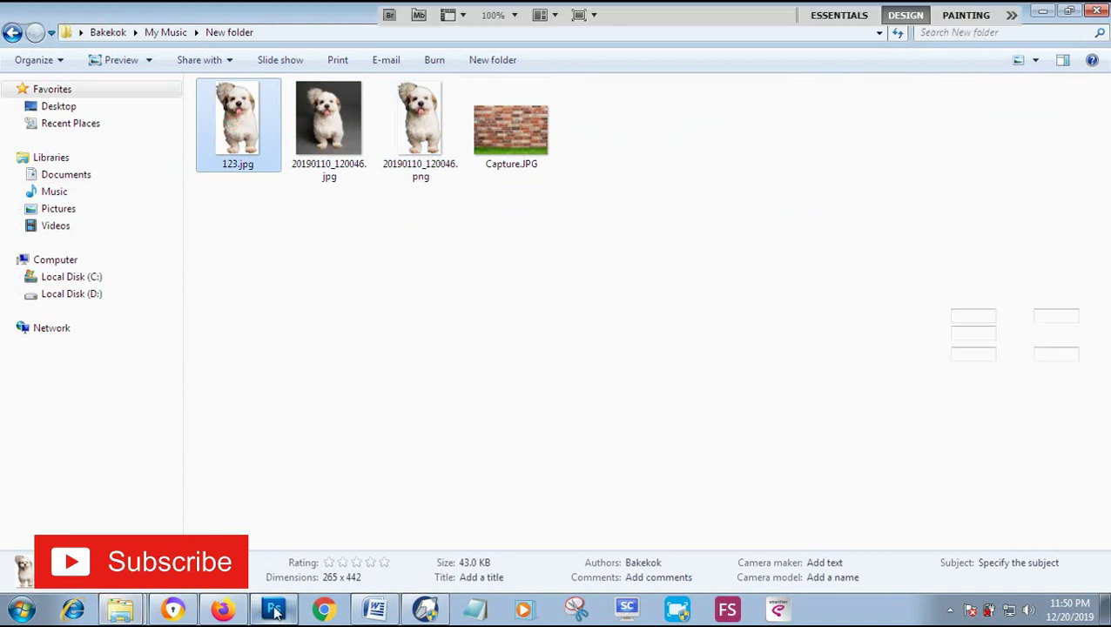
{"action": "left_click_drag", "start_coordinate": [327, 502], "coordinate": [471, 372]}
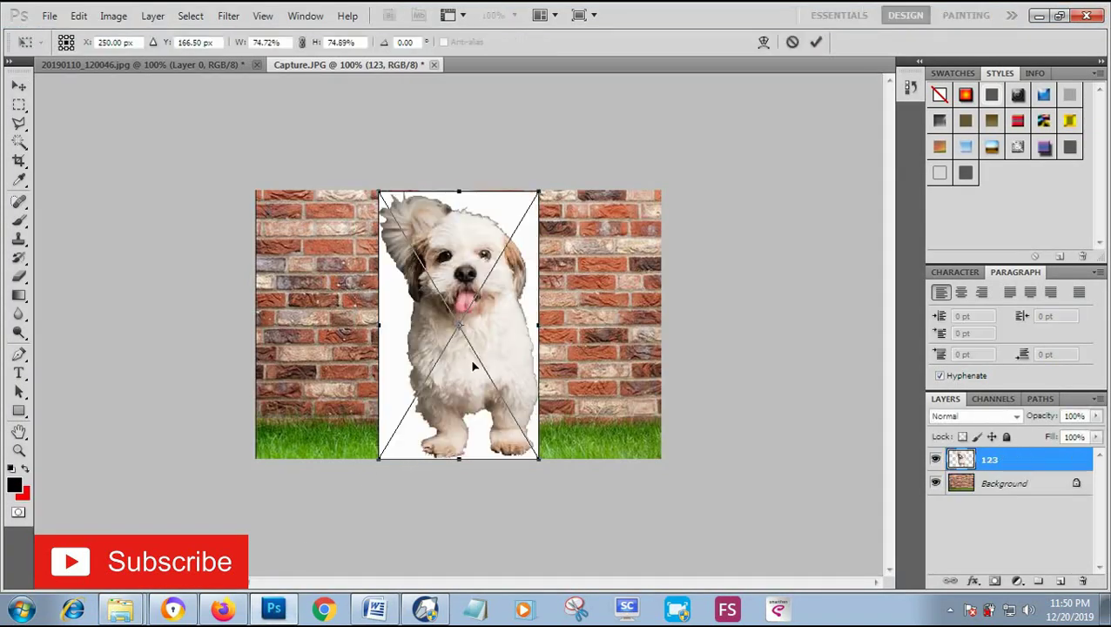
Commit layer 123, scale it proportionally to about 60%, and move it left onto the grass.
{"action": "double_click", "coordinate": [487, 317]}
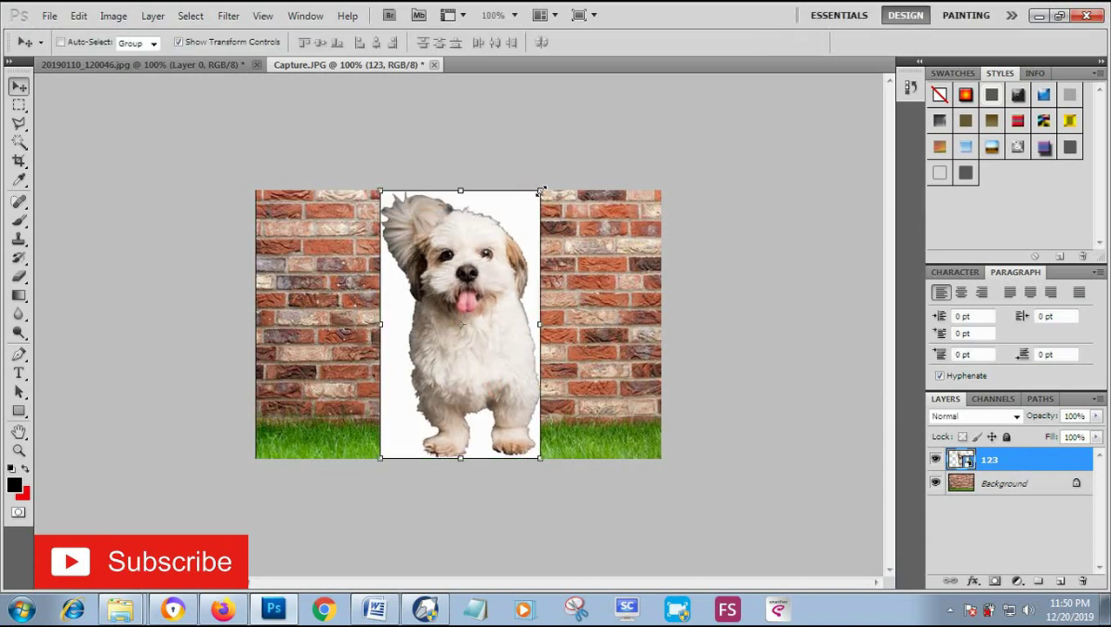
{"action": "left_click_drag", "start_coordinate": [541, 190], "coordinate": [515, 248]}
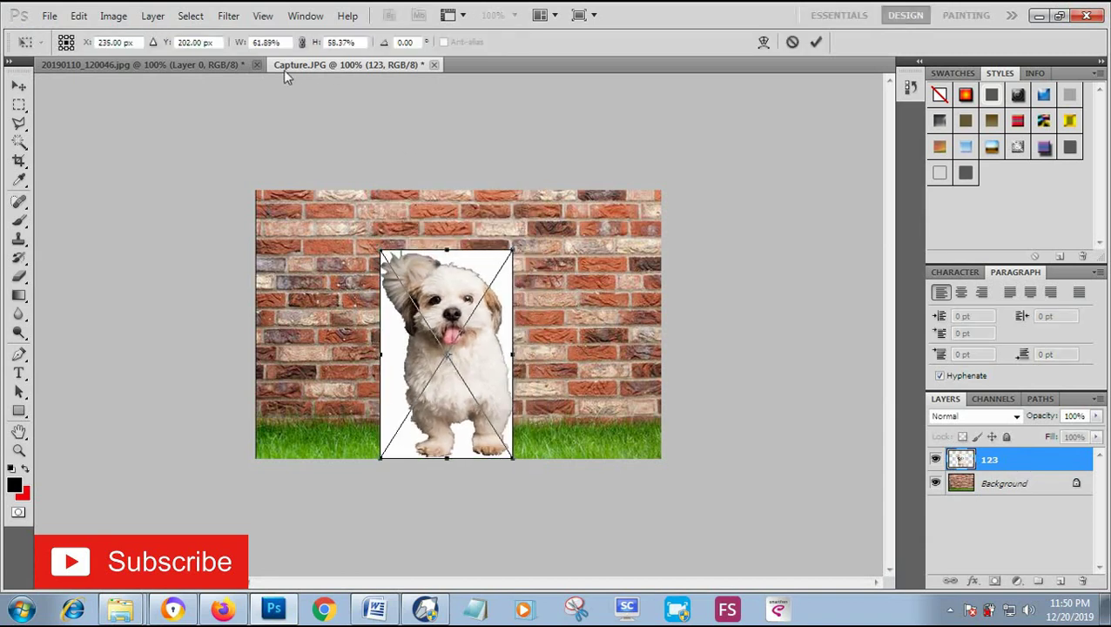
{"action": "left_click", "coordinate": [302, 42]}
{"action": "key", "text": "Return"}
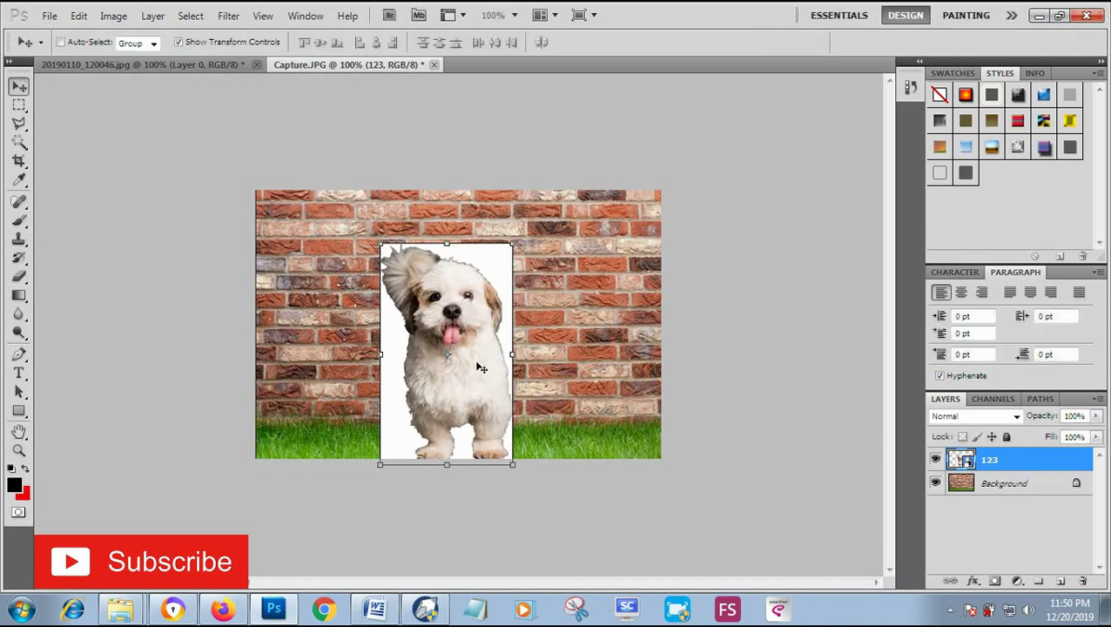
{"action": "mouse_move", "coordinate": [479, 415]}
{"action": "left_mouse_down"}
{"action": "mouse_move", "coordinate": [445, 396]}
{"action": "mouse_move", "coordinate": [384, 401]}
{"action": "left_mouse_up"}
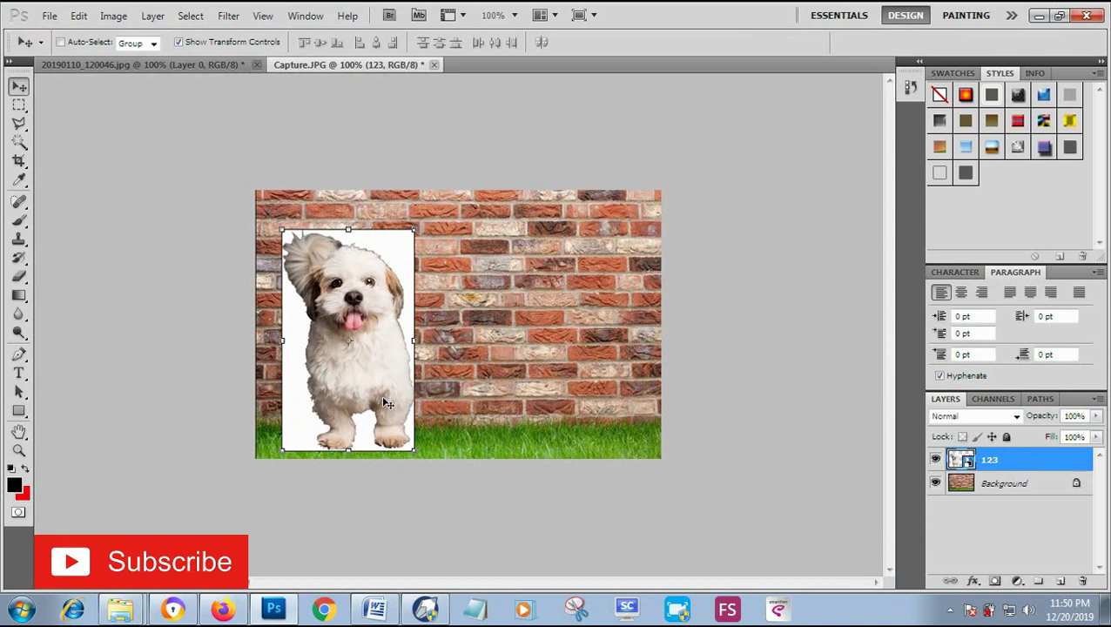
Select 20190110_120046.png in Windows Explorer and bring the Photoshop brick-wall image forward.
{"action": "left_click", "coordinate": [124, 598]}
{"action": "left_click", "coordinate": [418, 138]}
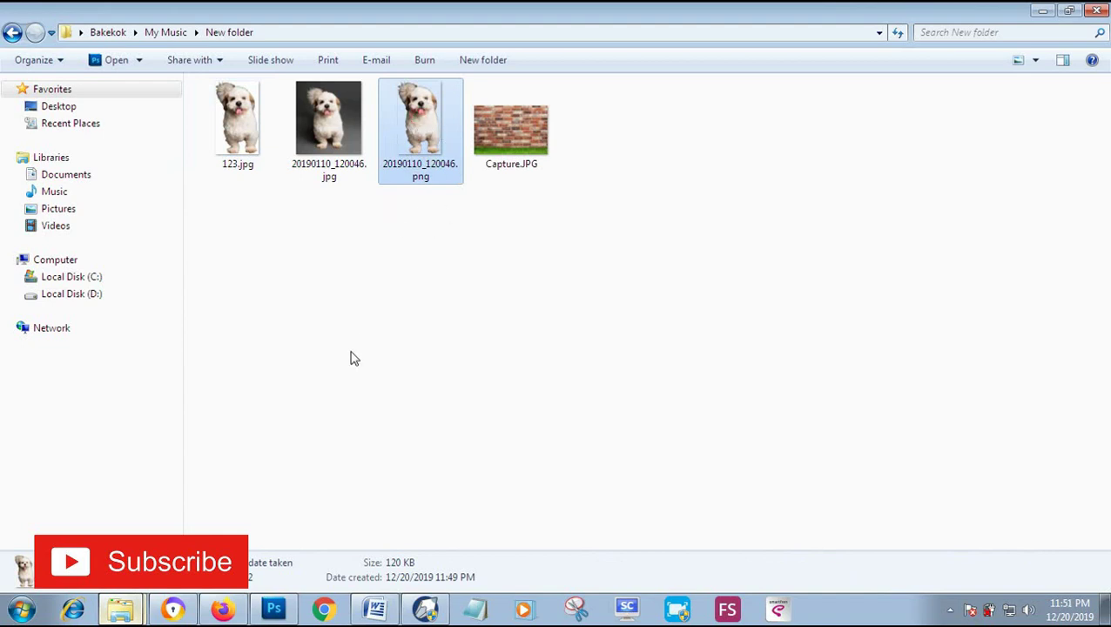
{"action": "left_click", "coordinate": [274, 610]}
Drop the PNG in as a new layer, scaled proportionally to 61.57% at the wall's right.
{"action": "left_click_drag", "start_coordinate": [274, 613], "coordinate": [456, 490]}
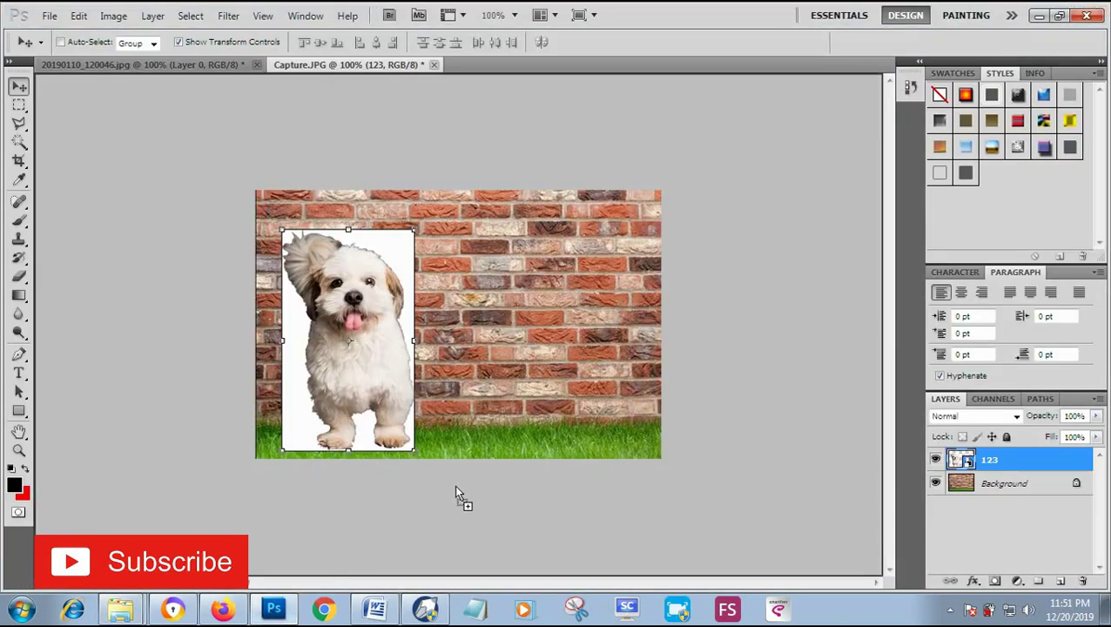
{"action": "left_click_drag", "start_coordinate": [514, 389], "coordinate": [527, 392]}
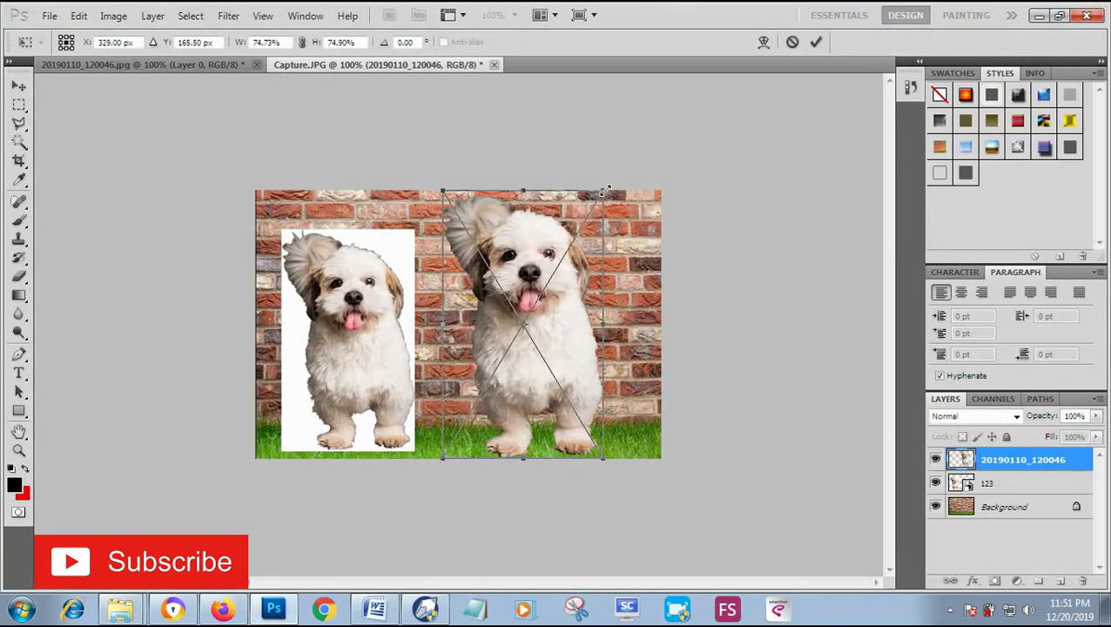
{"action": "left_click_drag", "start_coordinate": [611, 192], "coordinate": [585, 230]}
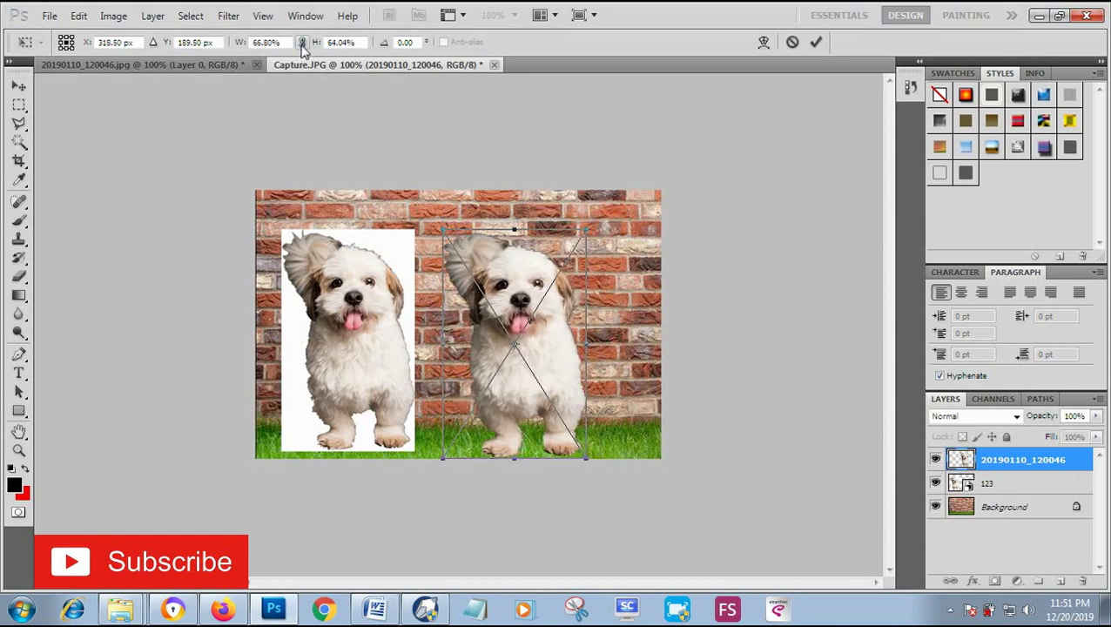
{"action": "left_click", "coordinate": [302, 44]}
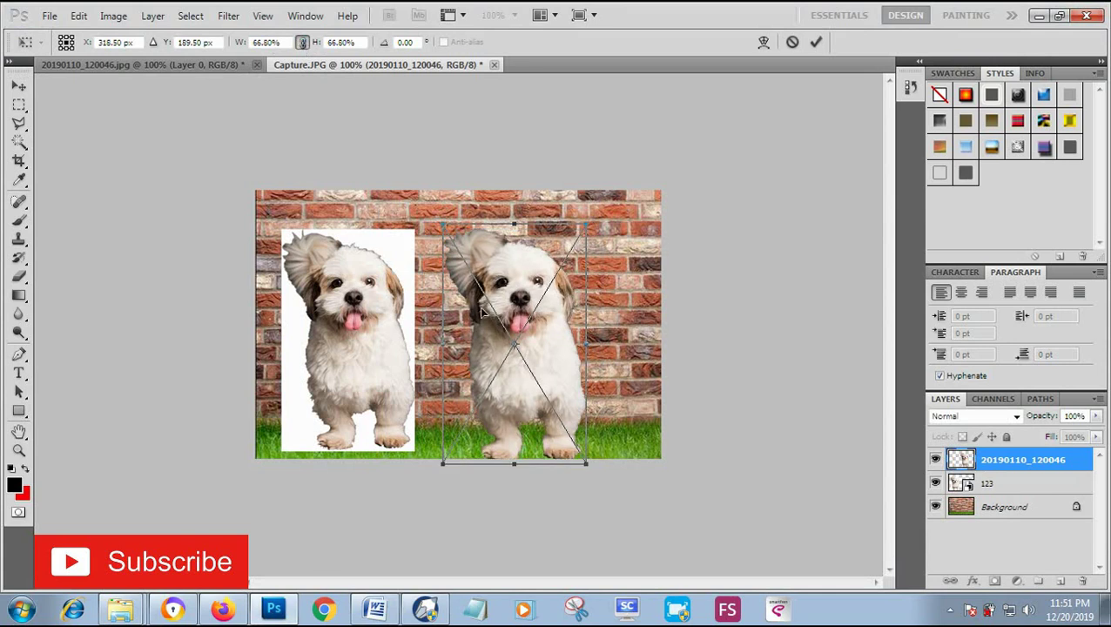
{"action": "left_click_drag", "start_coordinate": [514, 435], "coordinate": [508, 424]}
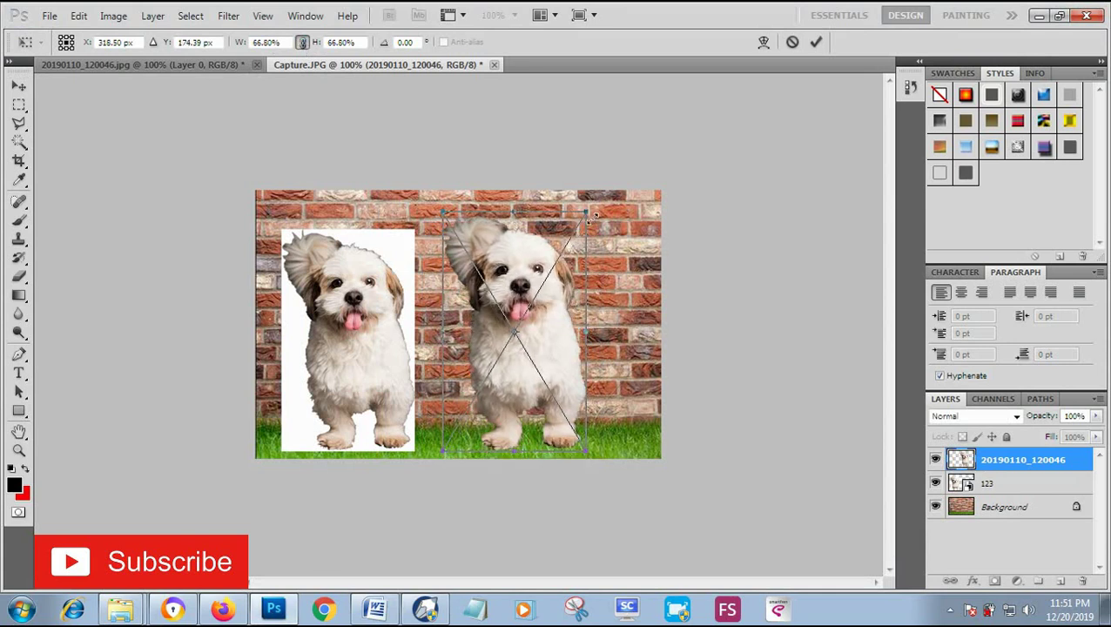
{"action": "left_click_drag", "start_coordinate": [595, 216], "coordinate": [574, 231]}
{"action": "left_click_drag", "start_coordinate": [529, 347], "coordinate": [547, 347]}
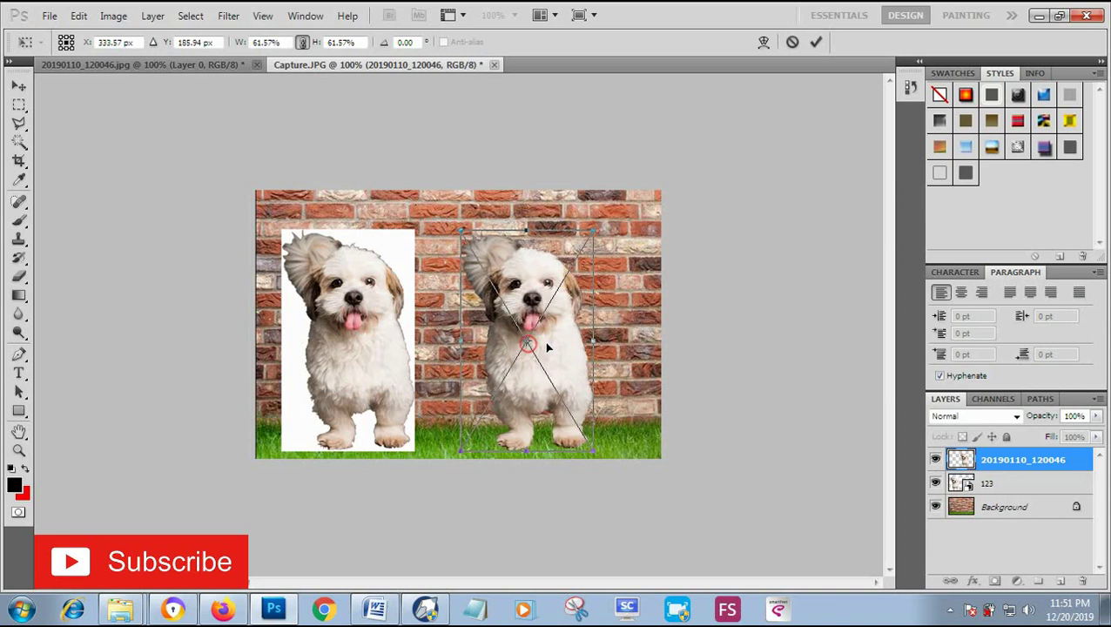
{"action": "key", "text": "Return"}
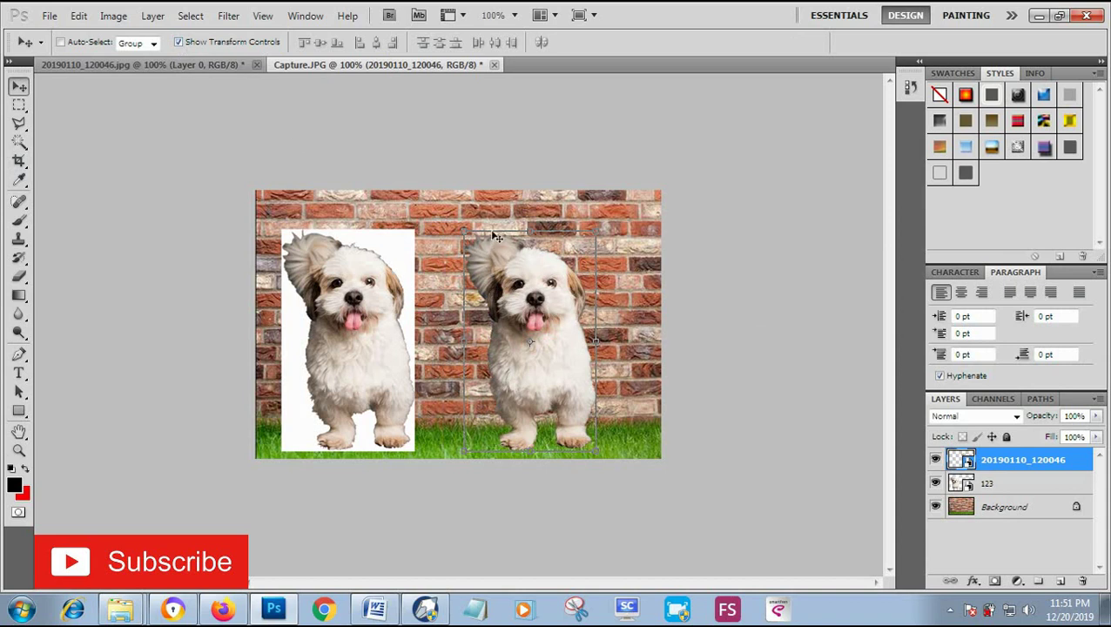
Turn off Show Transform Controls and drag the transparent dog slightly right.
{"action": "left_click", "coordinate": [178, 42]}
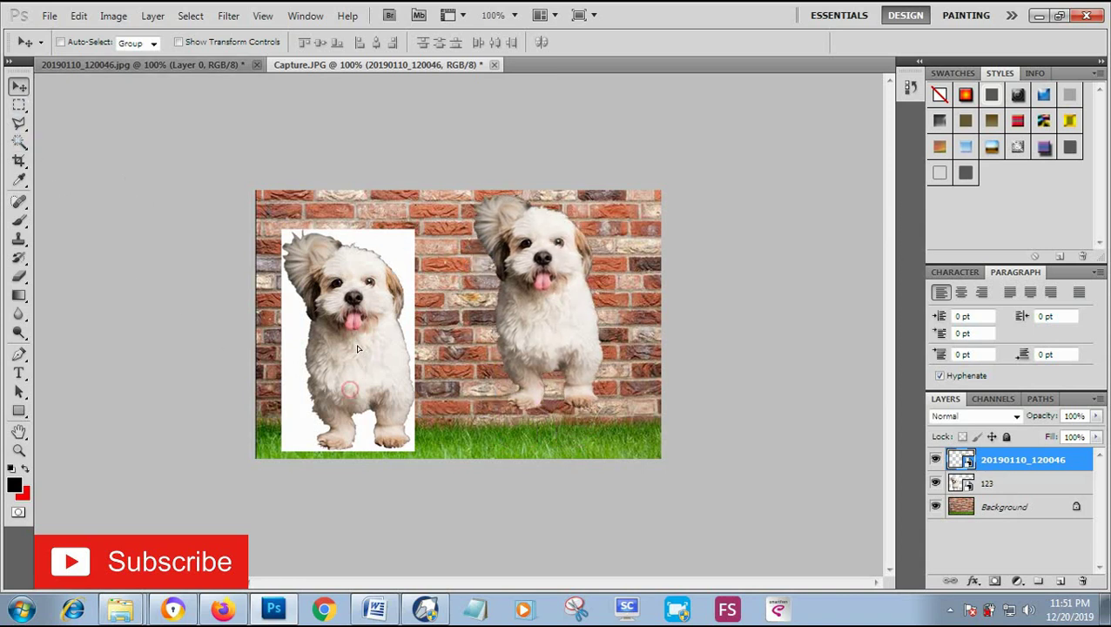
{"action": "left_click_drag", "start_coordinate": [347, 392], "coordinate": [372, 390]}
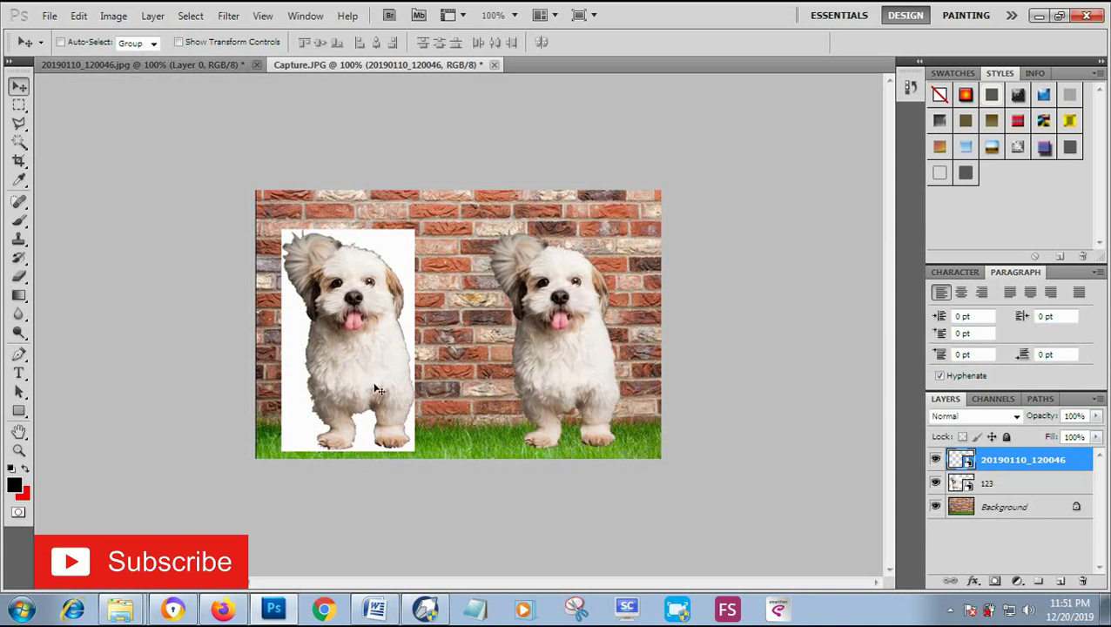
With Auto-Select on, drag both dogs side by side on the grass, then deselect layers.
{"action": "left_click", "coordinate": [60, 42]}
{"action": "mouse_move", "coordinate": [340, 333]}
{"action": "left_mouse_down"}
{"action": "mouse_move", "coordinate": [331, 315]}
{"action": "mouse_move", "coordinate": [343, 326]}
{"action": "left_mouse_up"}
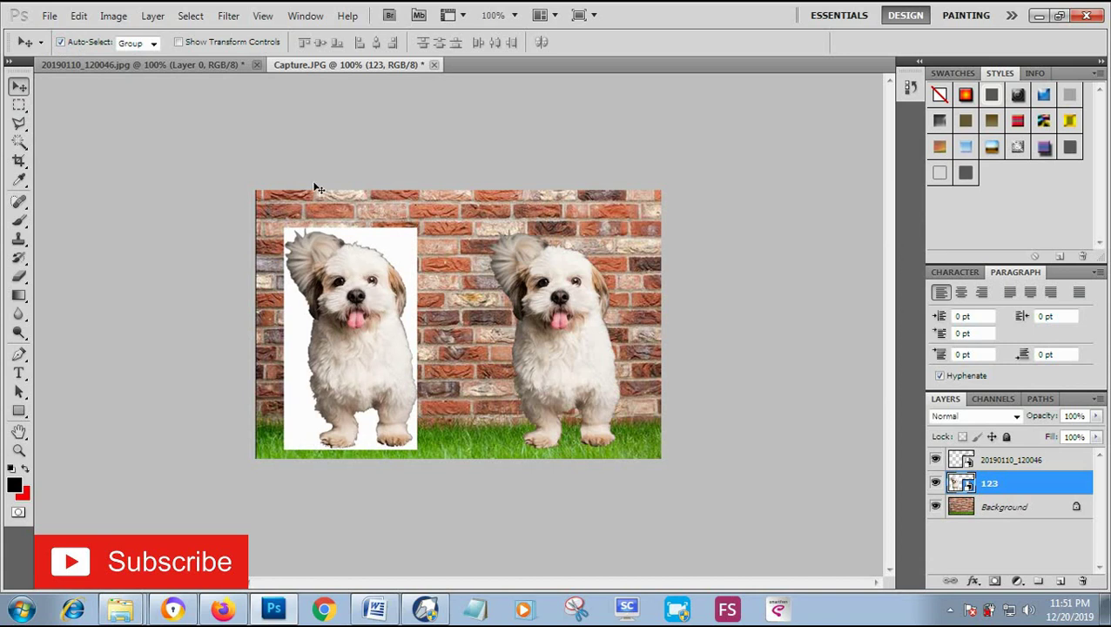
{"action": "mouse_move", "coordinate": [601, 370]}
{"action": "left_mouse_down"}
{"action": "mouse_move", "coordinate": [560, 357]}
{"action": "mouse_move", "coordinate": [572, 368]}
{"action": "mouse_move", "coordinate": [544, 367]}
{"action": "left_mouse_up"}
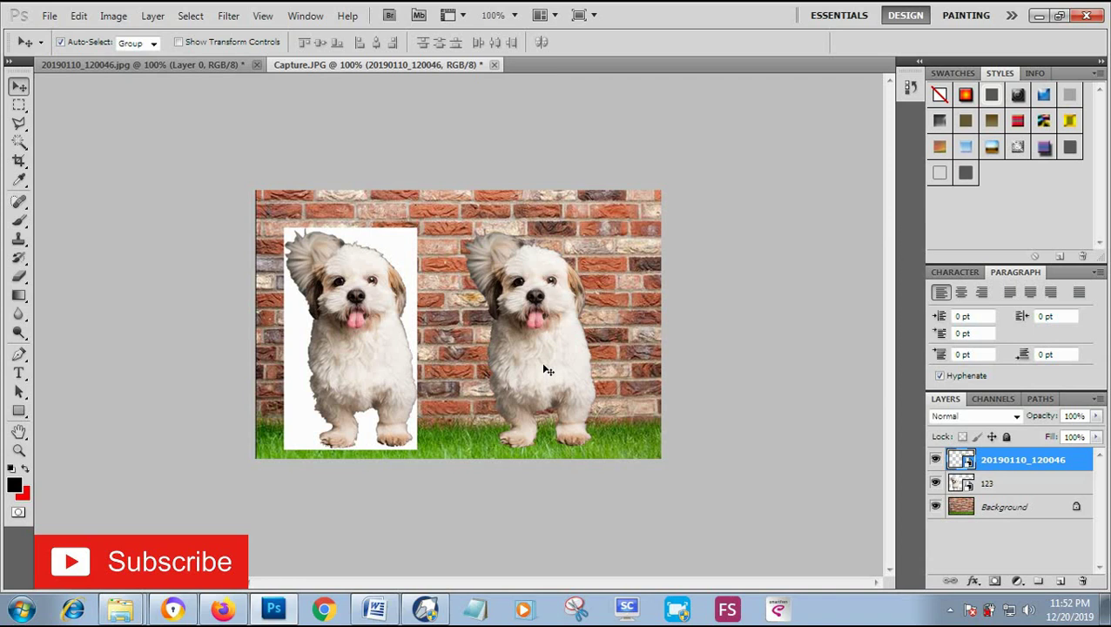
{"action": "mouse_move", "coordinate": [529, 387]}
{"action": "left_mouse_down"}
{"action": "mouse_move", "coordinate": [558, 375]}
{"action": "mouse_move", "coordinate": [532, 380]}
{"action": "left_mouse_up"}
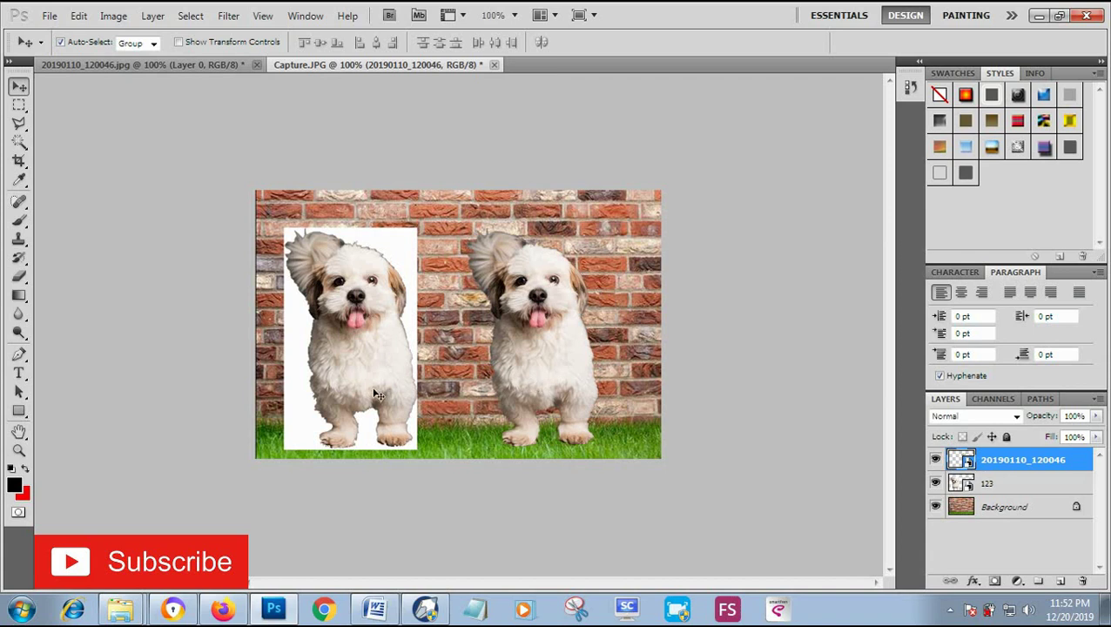
{"action": "left_click_drag", "start_coordinate": [378, 394], "coordinate": [364, 378]}
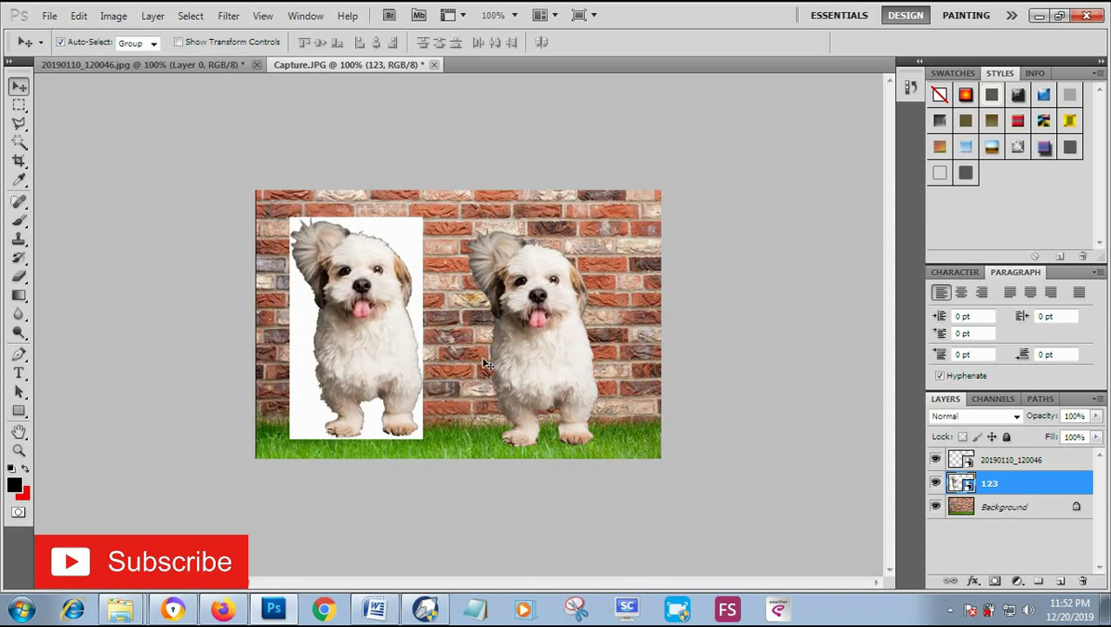
{"action": "left_click_drag", "start_coordinate": [549, 397], "coordinate": [527, 375]}
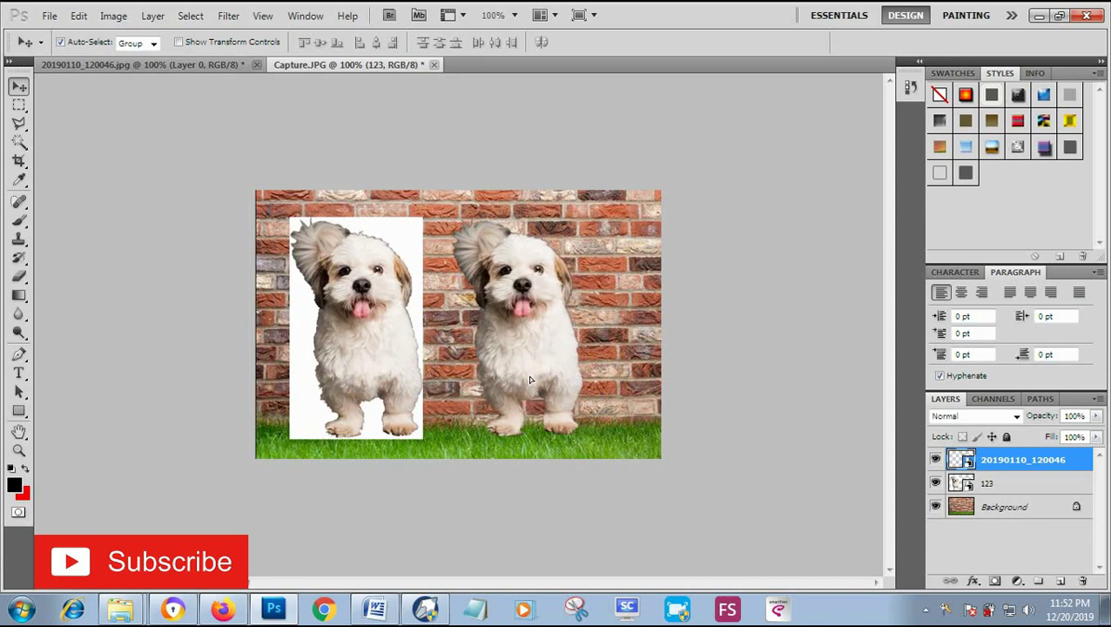
{"action": "left_click", "coordinate": [720, 326]}
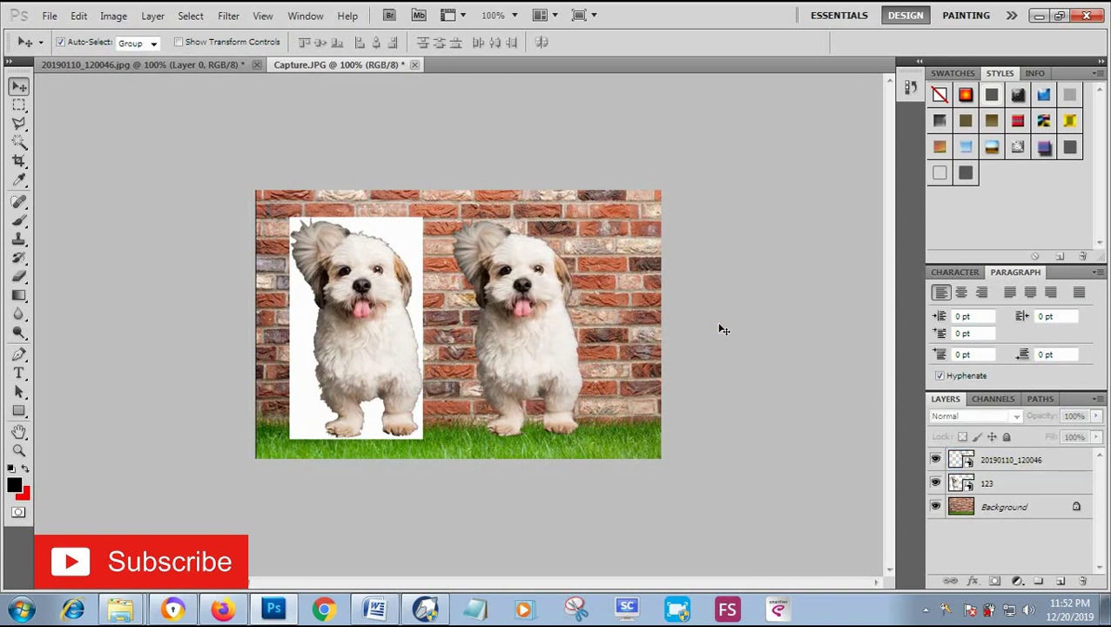